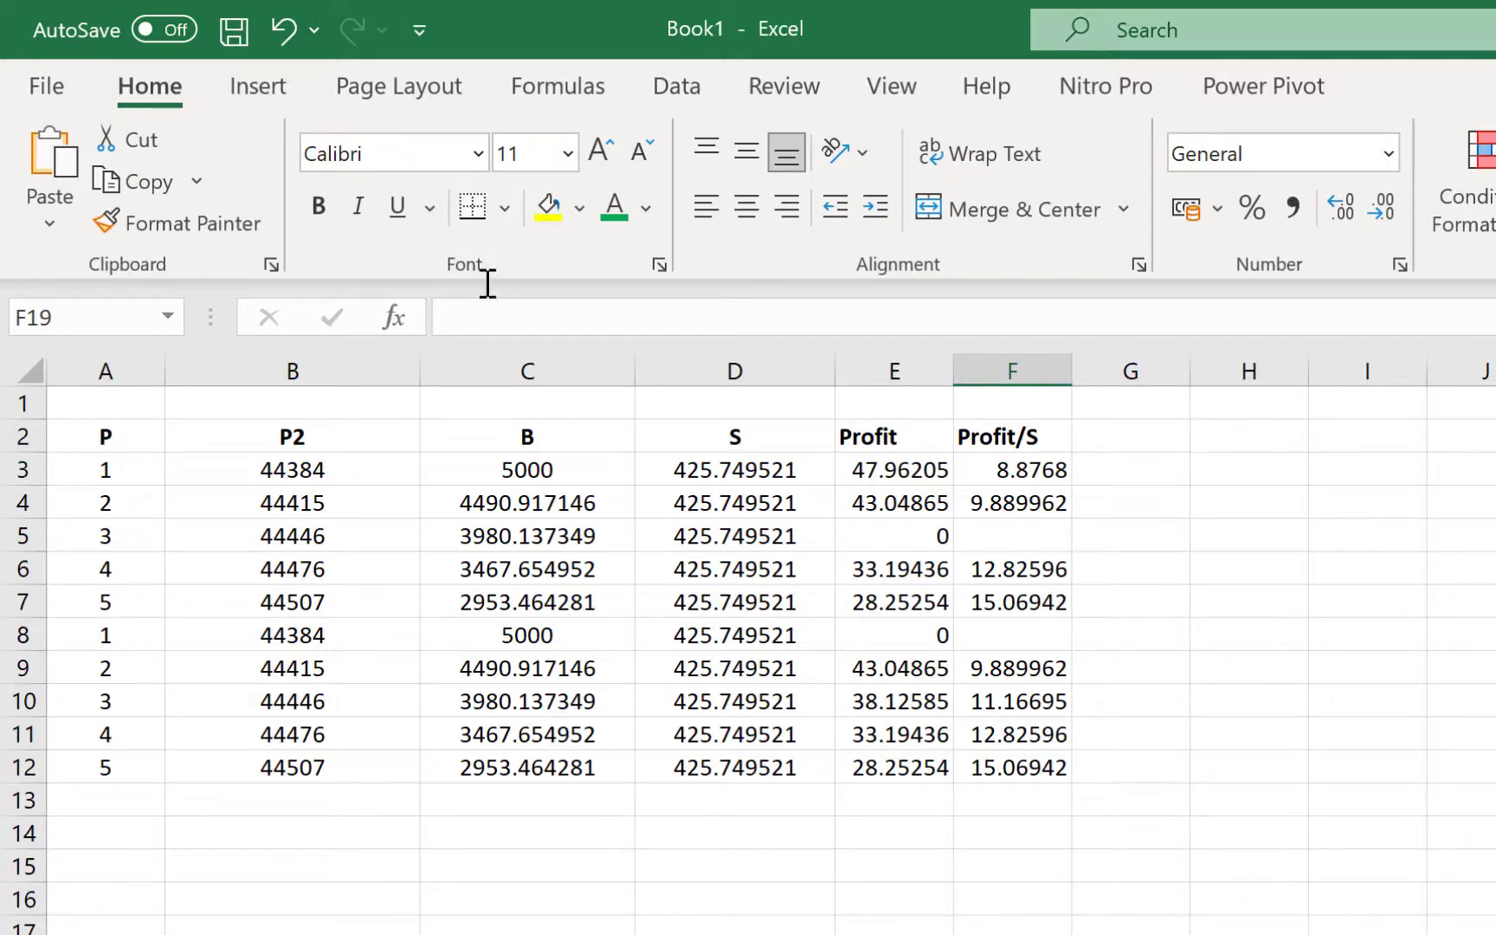
Show the Available Windows list under Insert > Screenshot
click(241, 90)
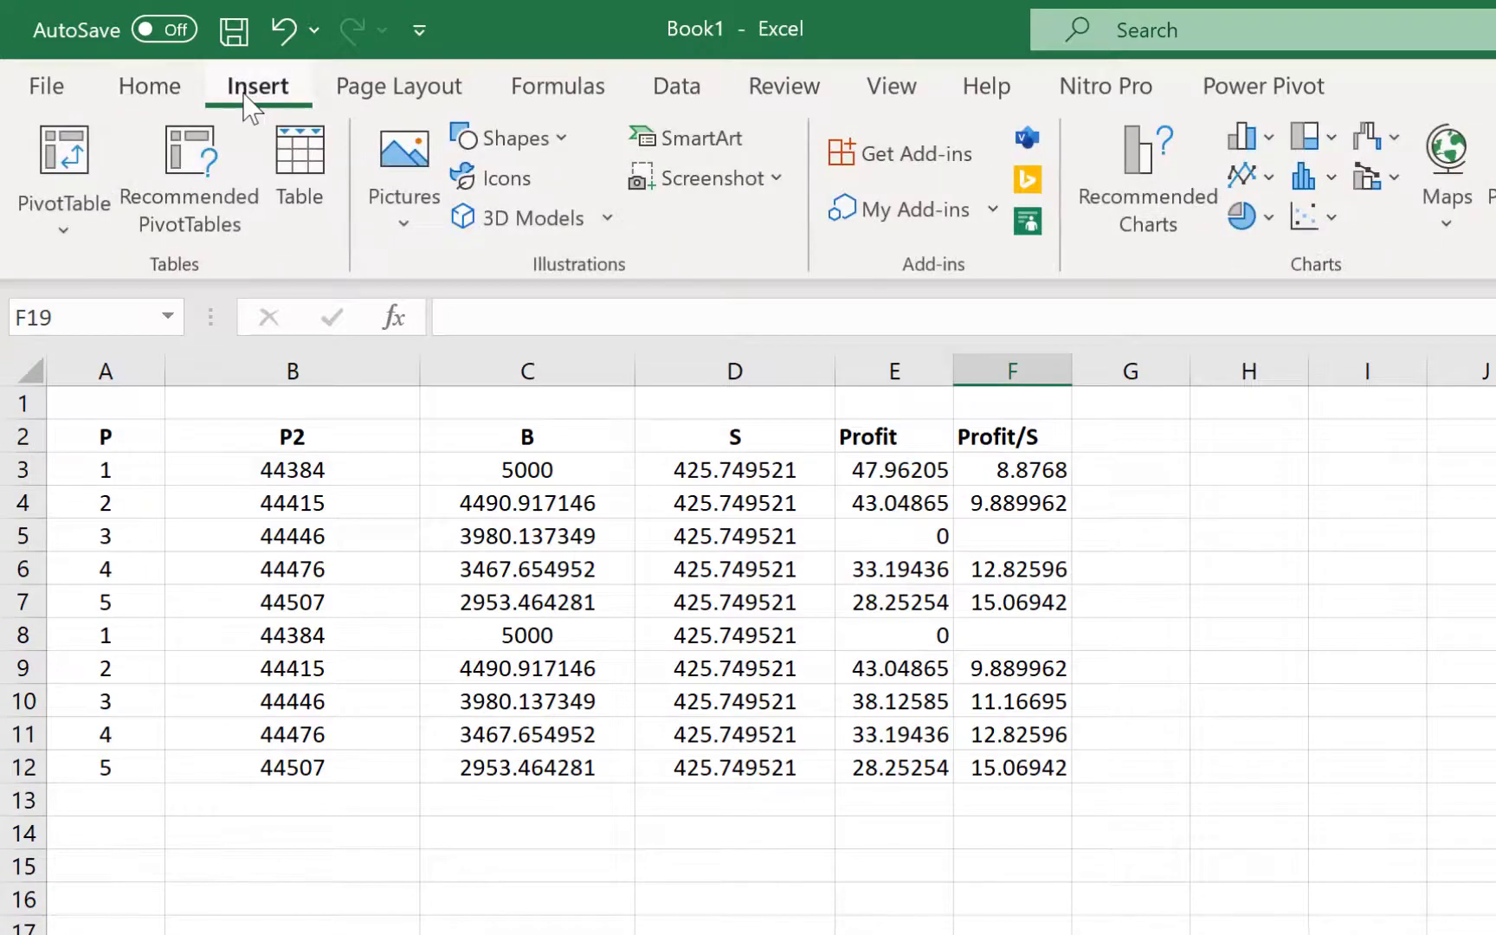
click(783, 186)
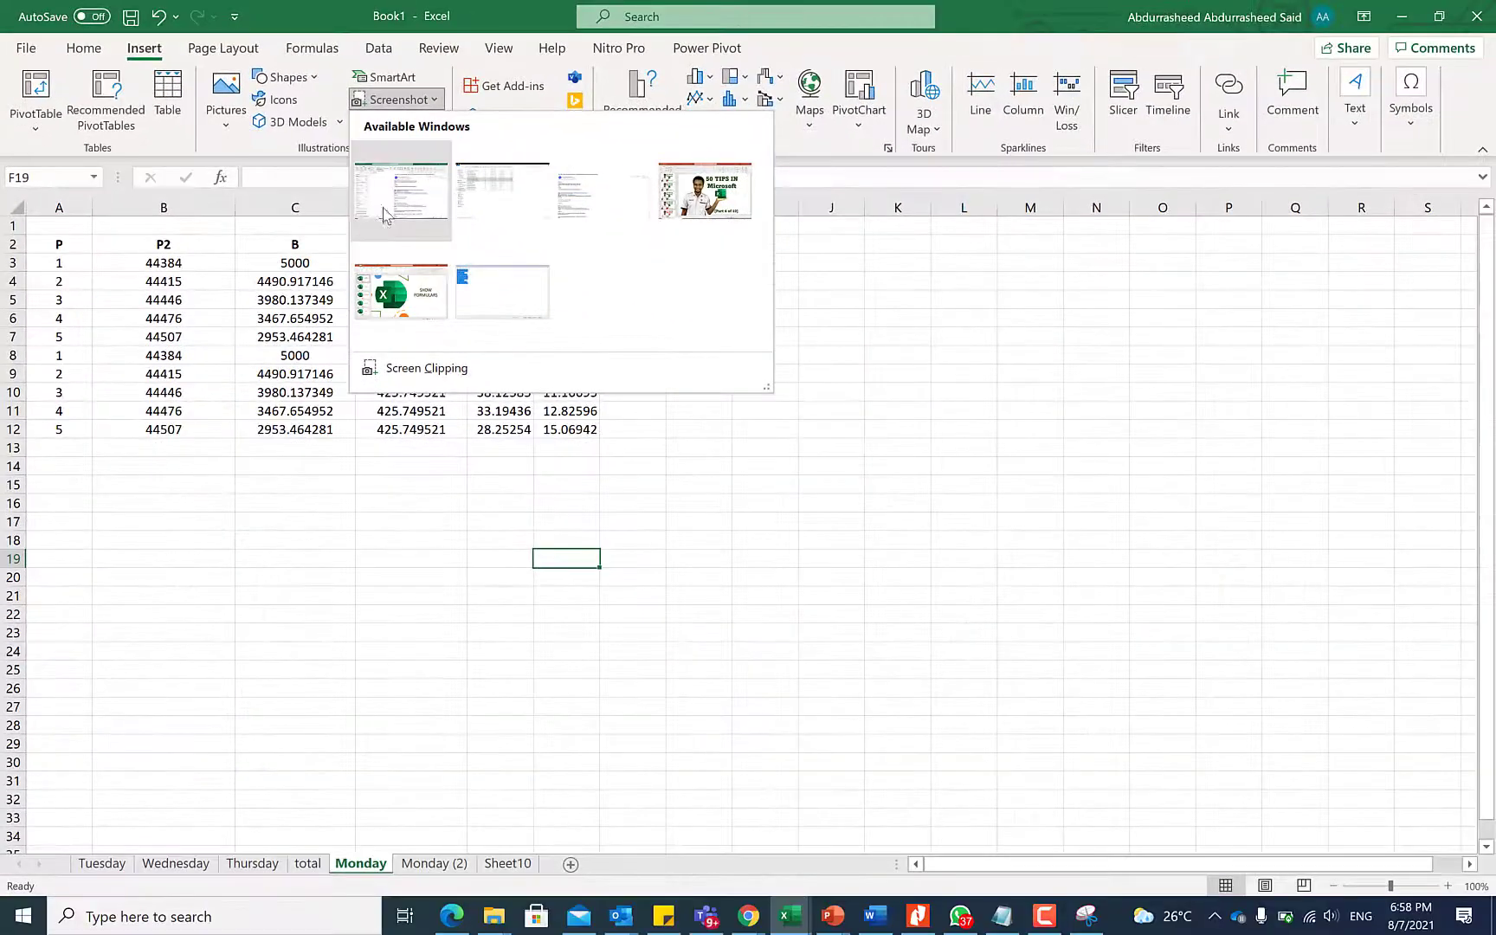
Insert a screenshot of the PowerPoint window and drag it toward column D
click(410, 299)
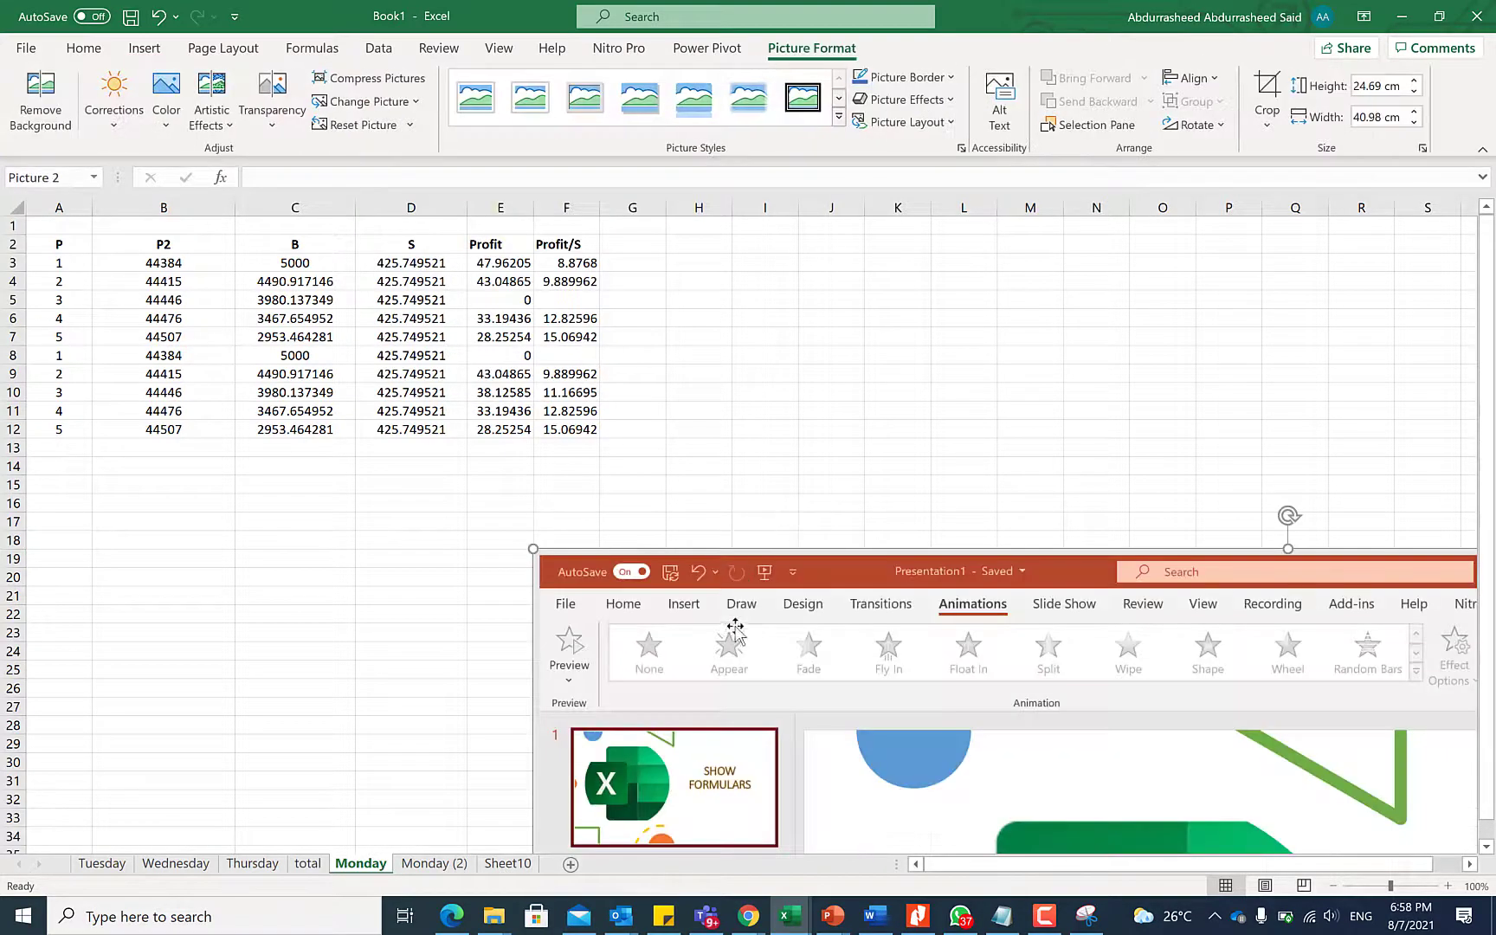
drag(736, 625, 627, 331)
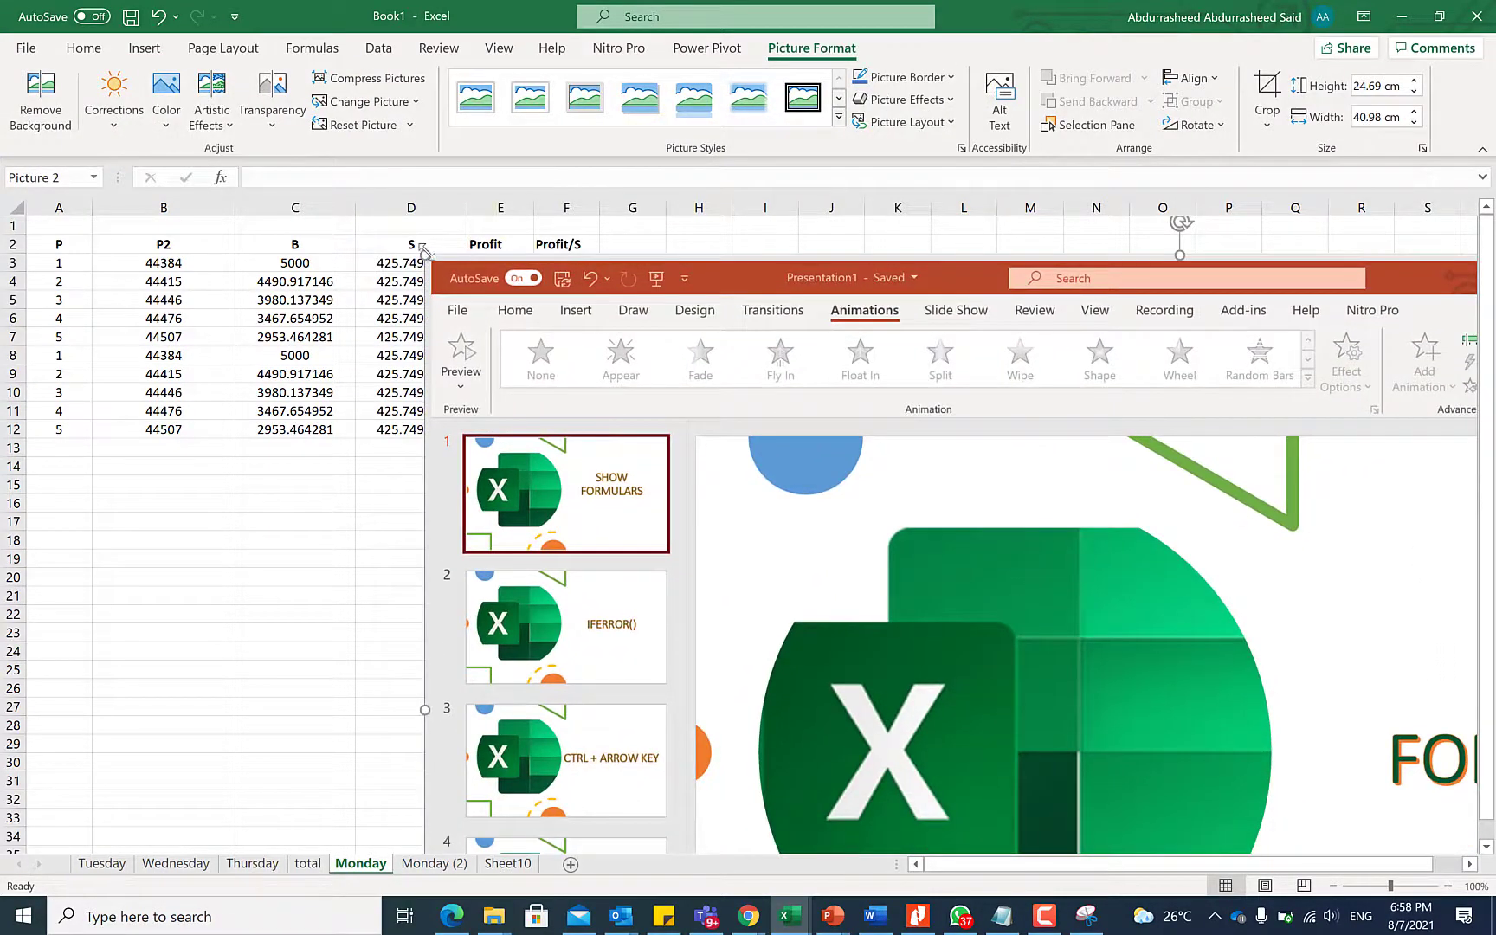
drag(425, 254, 901, 628)
drag(1060, 657, 513, 332)
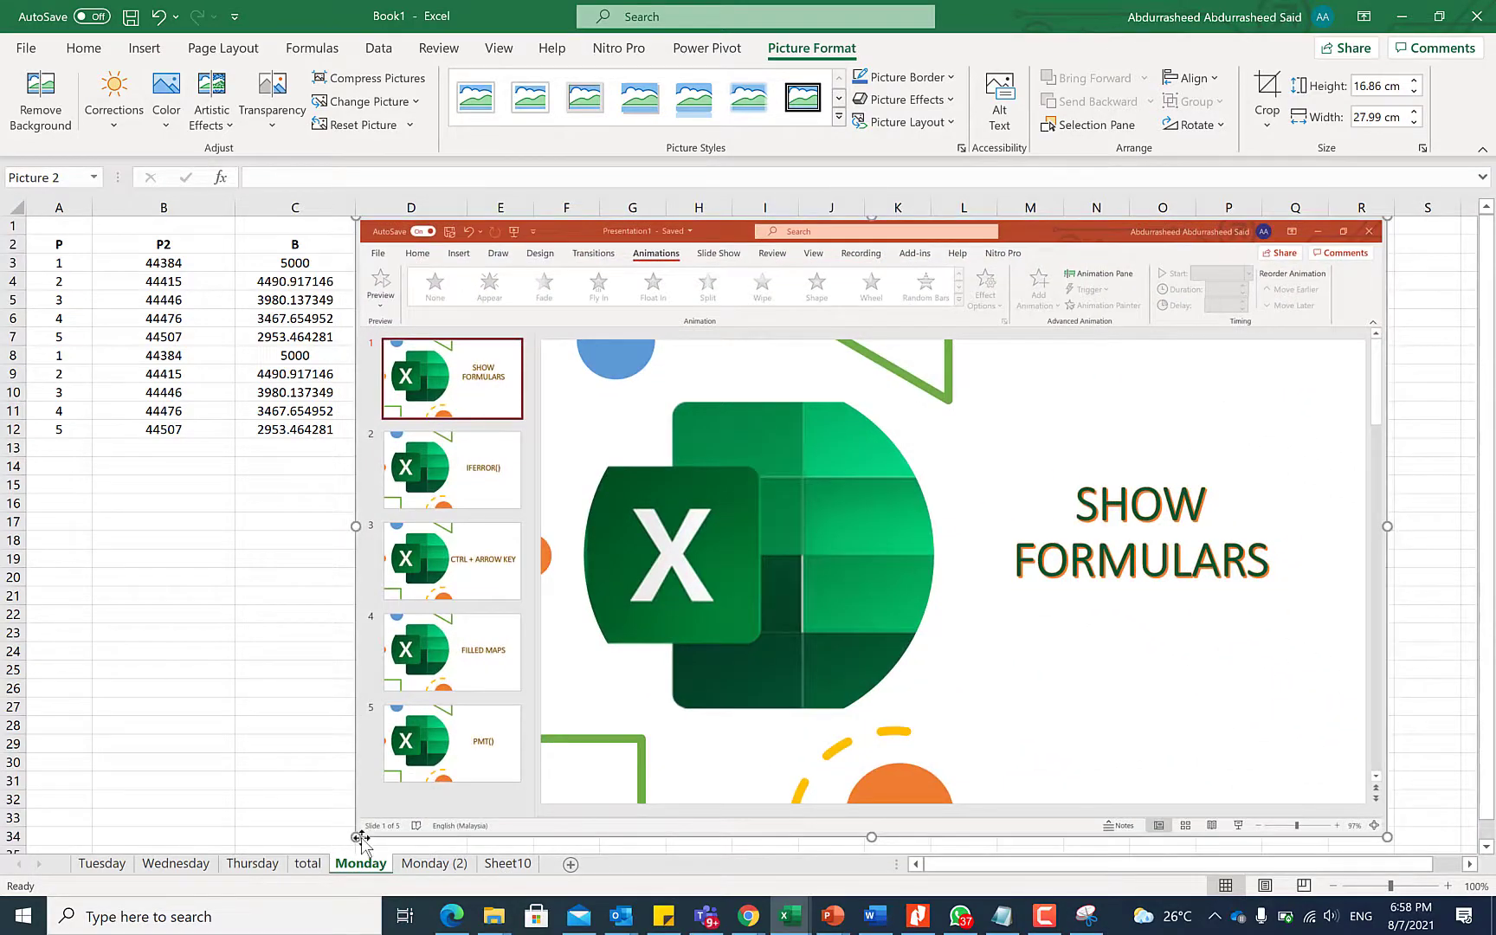
Shrink the screenshot to 11.88 × 19.73 cm beside the table, then reopen the Screenshot window list
drag(356, 837, 564, 683)
drag(826, 491, 807, 630)
drag(543, 357, 637, 415)
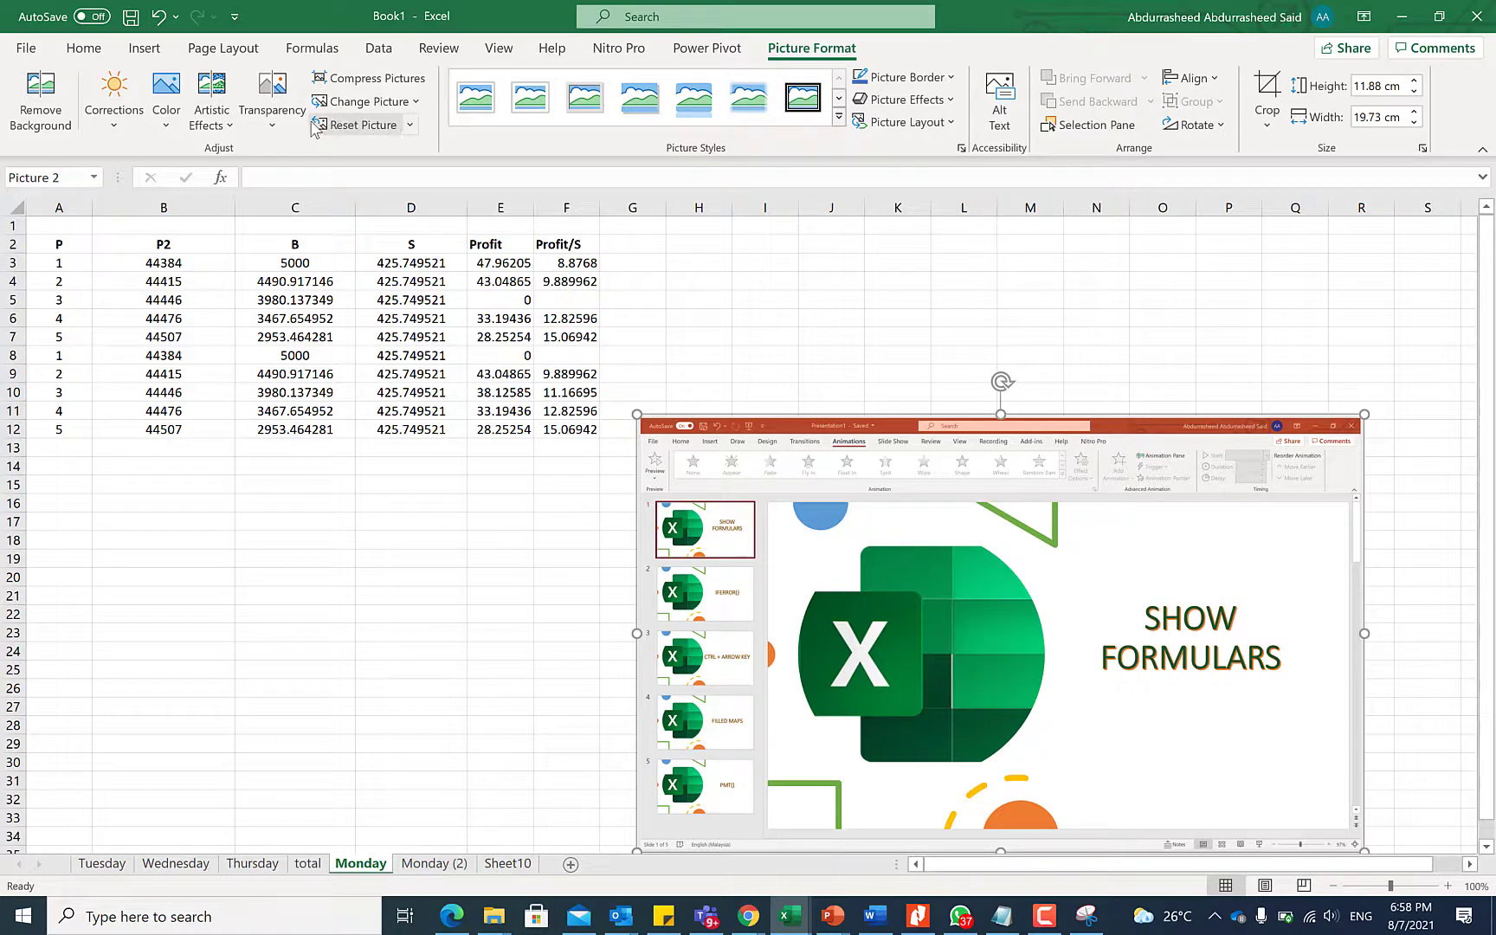
click(144, 48)
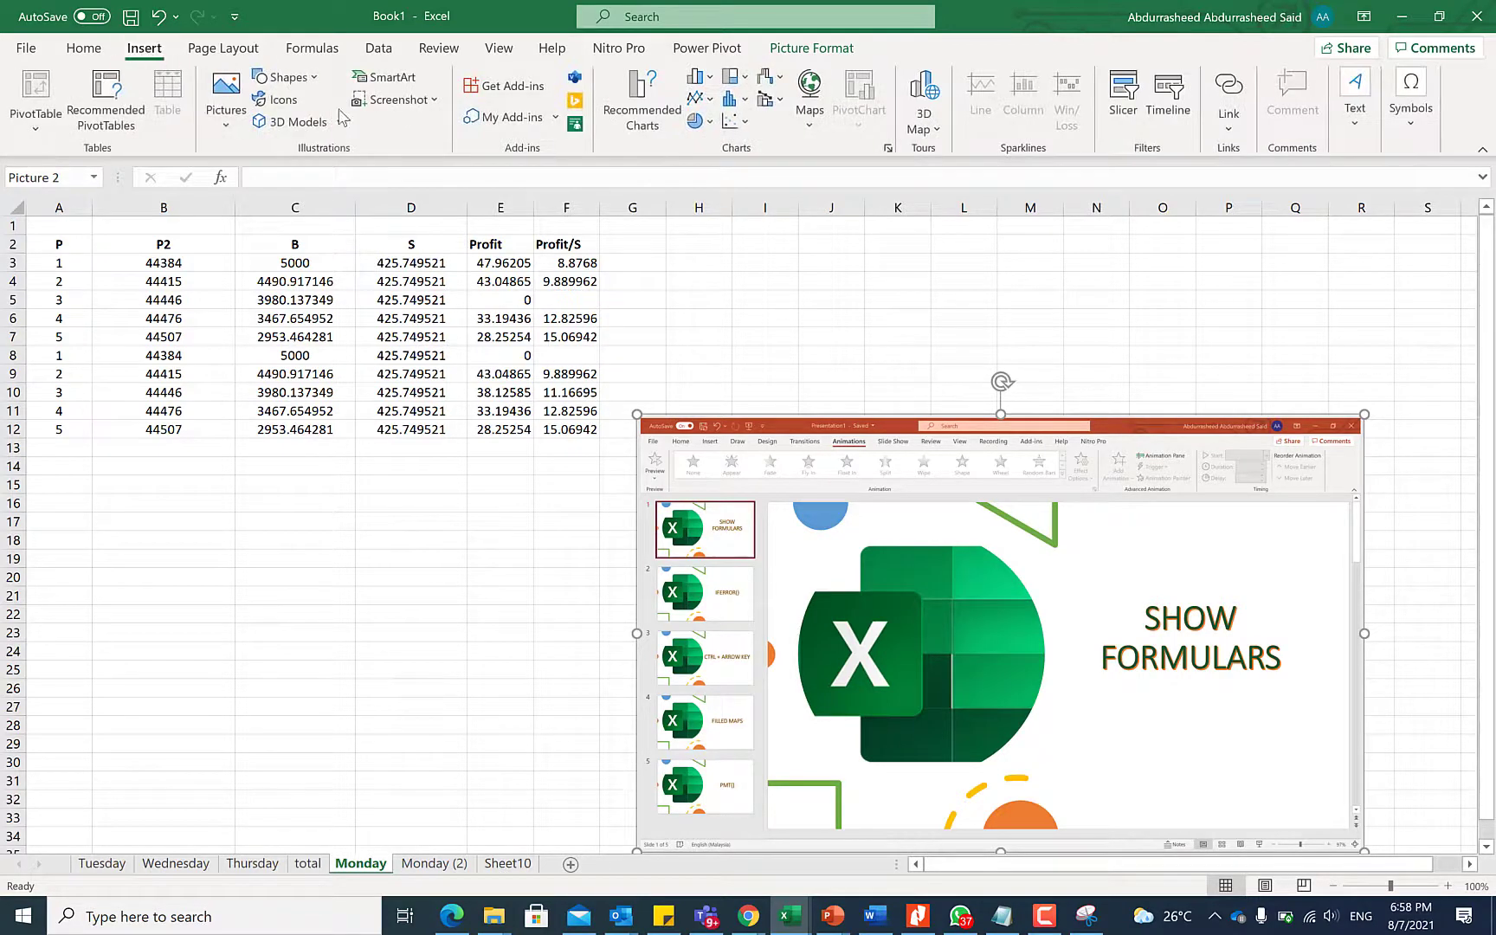
click(433, 101)
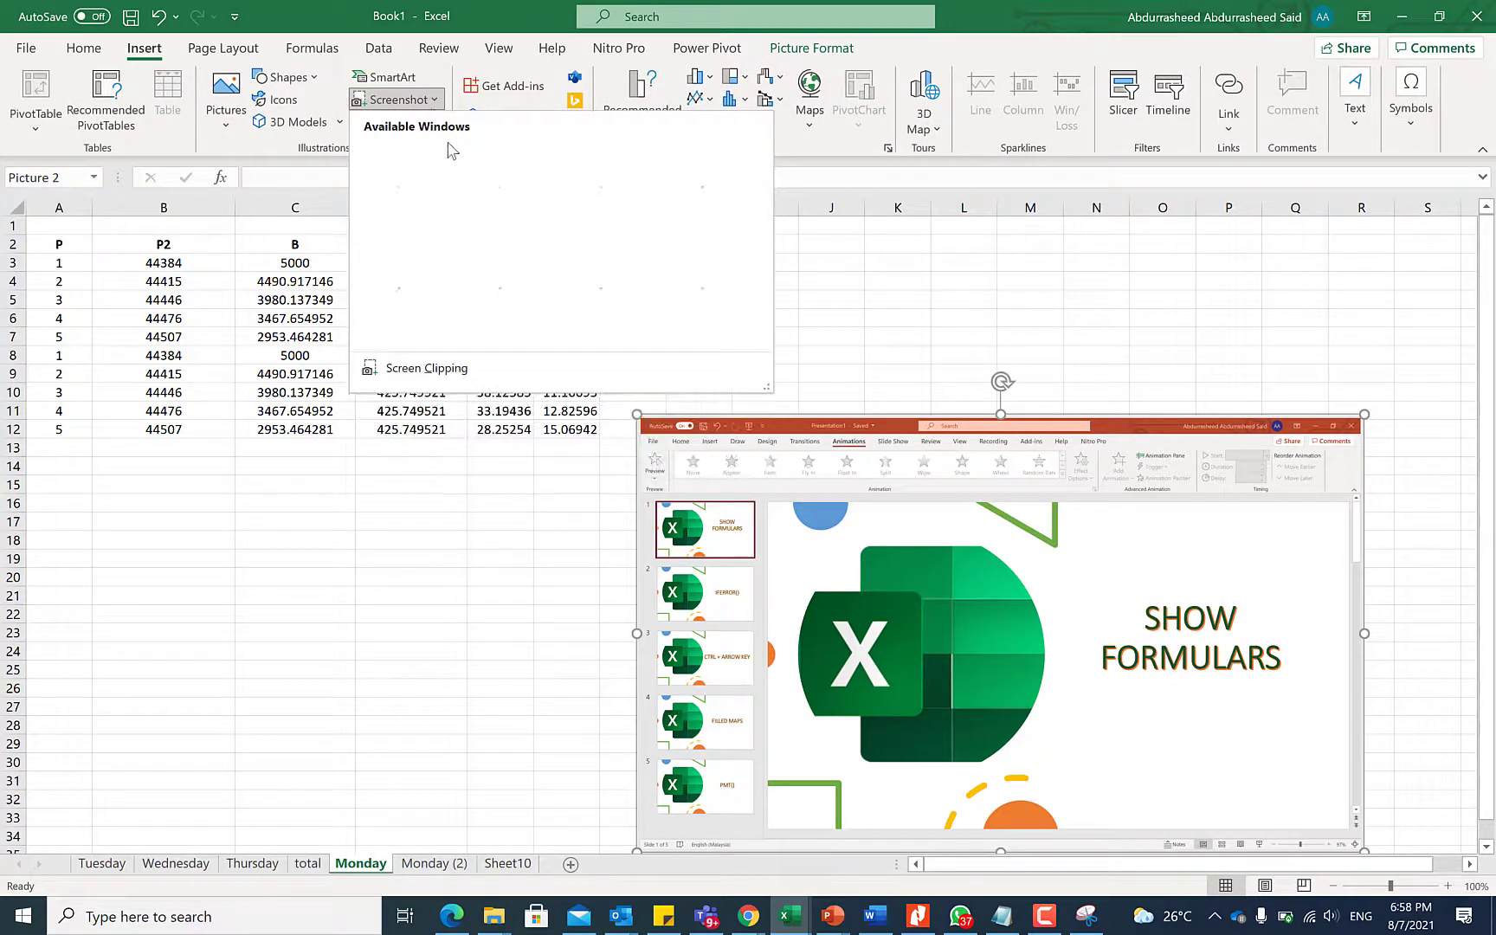
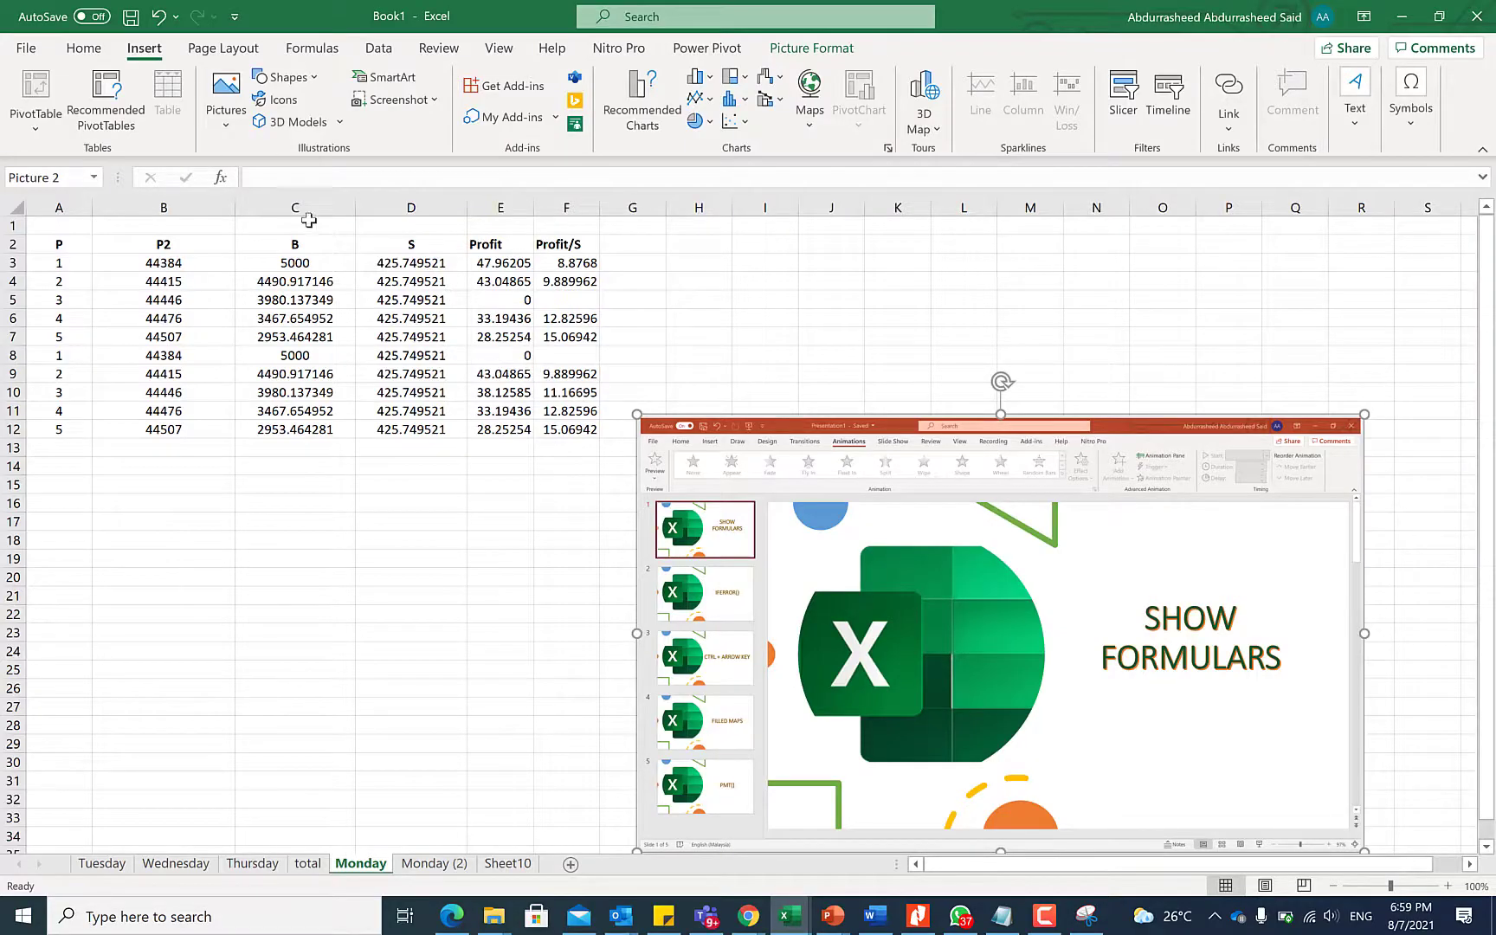
Reopen Insert > Screenshot to list Available Windows and Screen Clipping for another capture
click(435, 100)
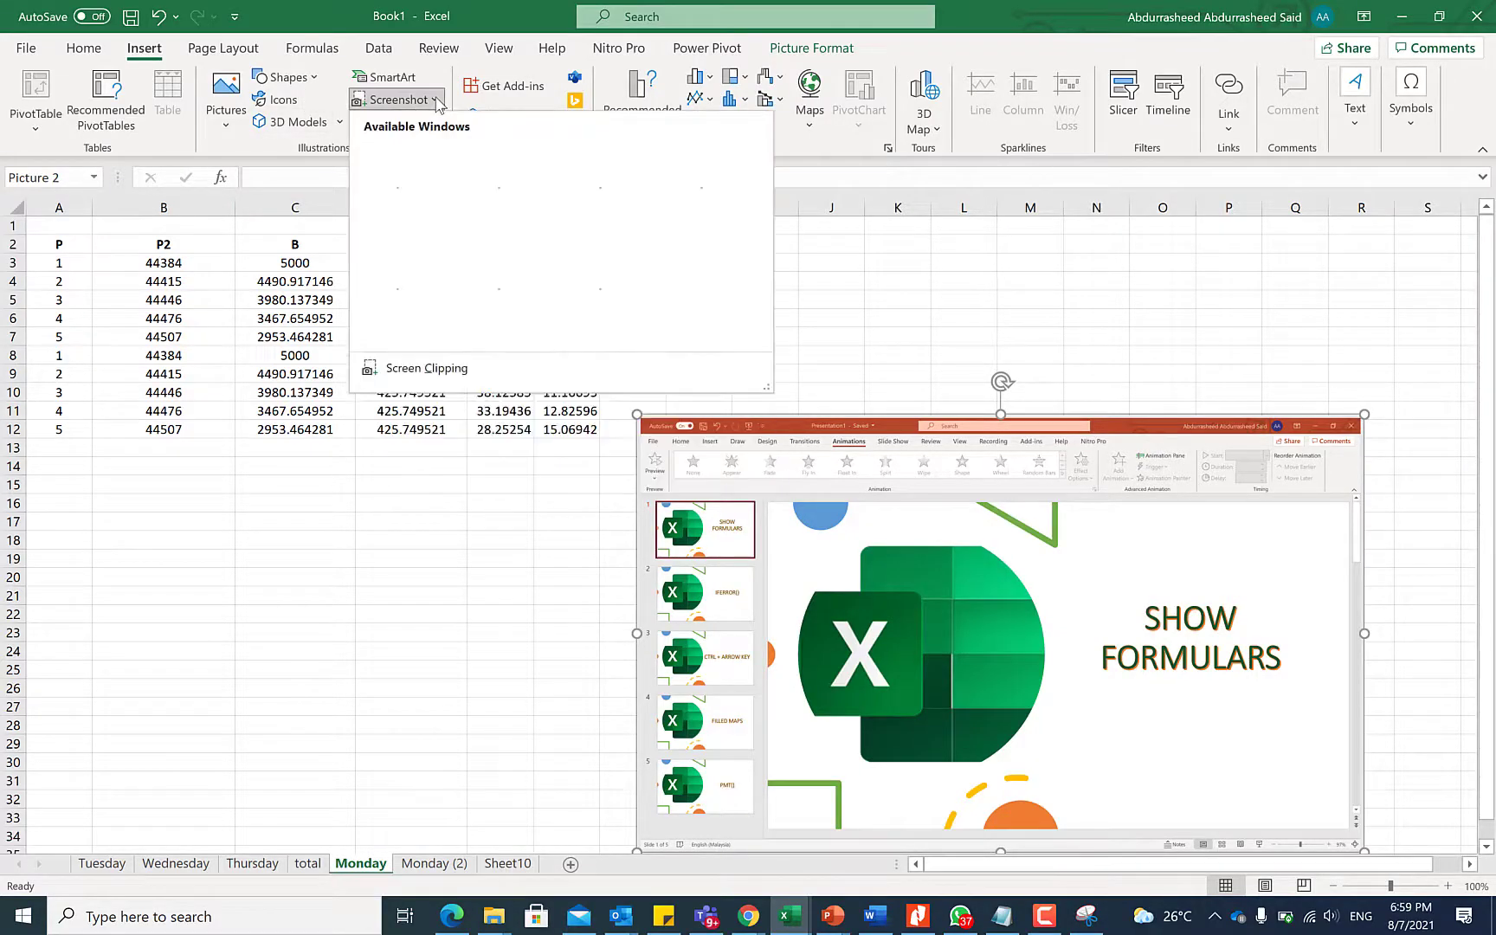
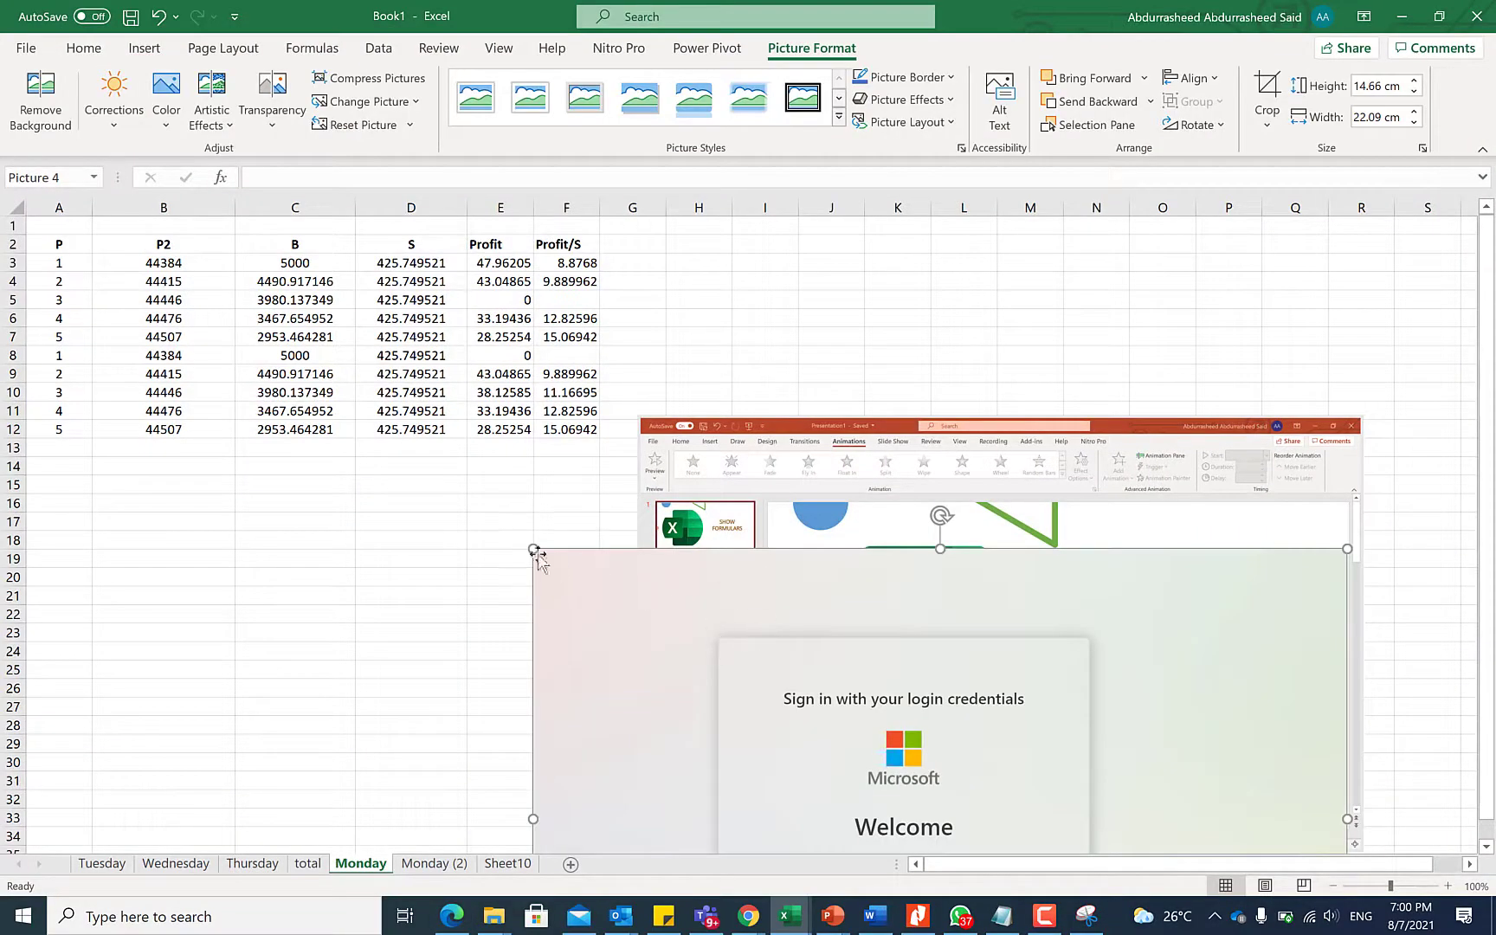
Shrink the pasted sign-in screenshot and move it further left on the Monday sheet
drag(534, 551, 911, 733)
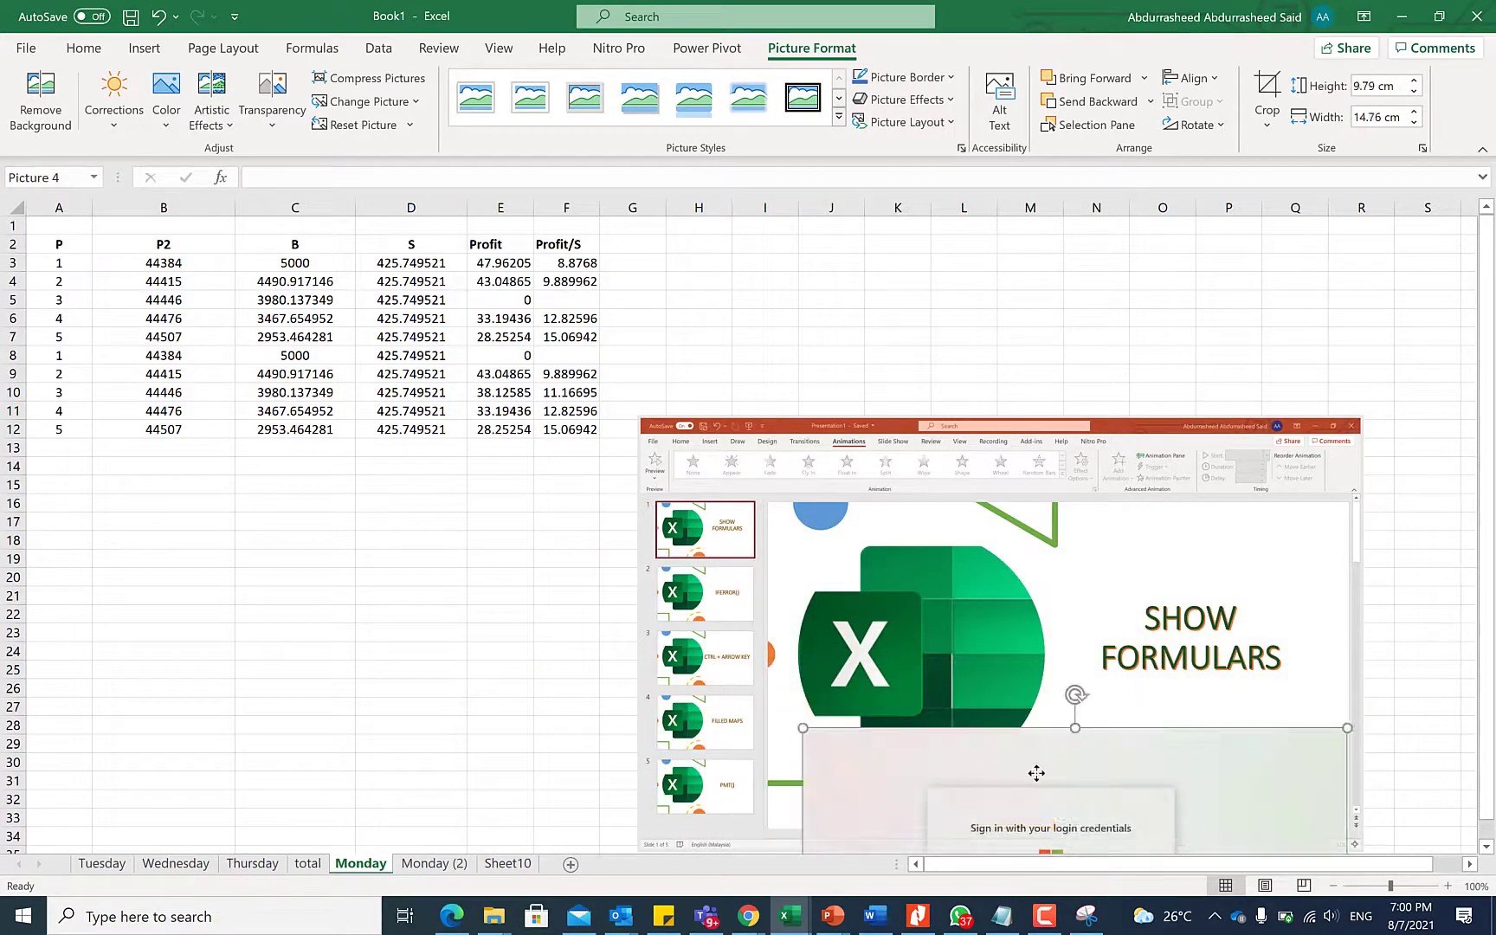
drag(1036, 773, 274, 501)
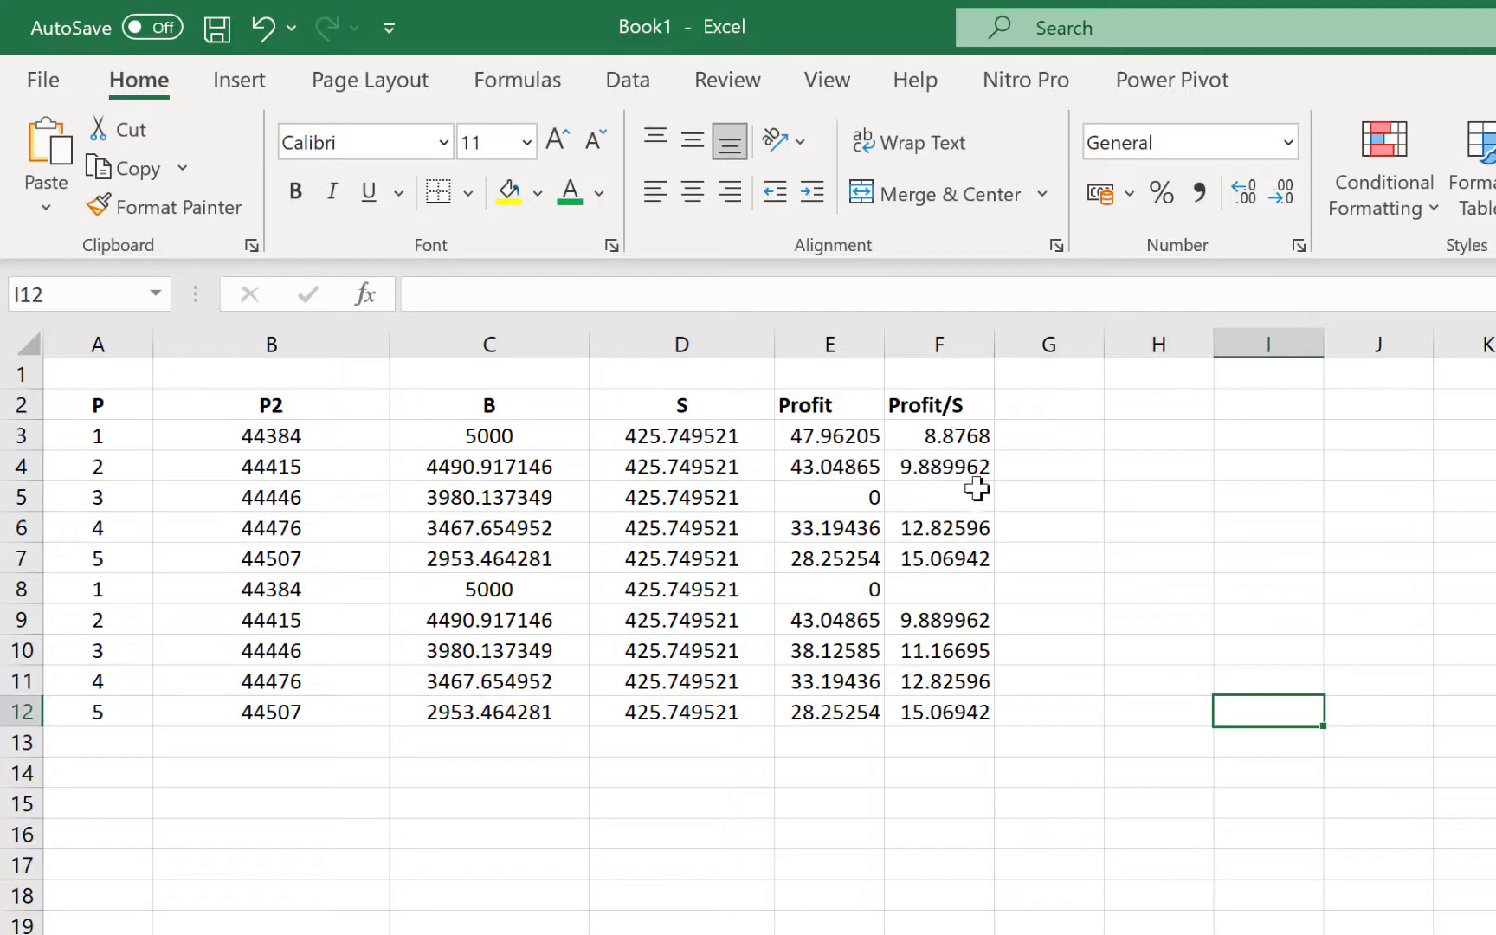
Enter =ISBLANK(F3) in G3
click(1035, 436)
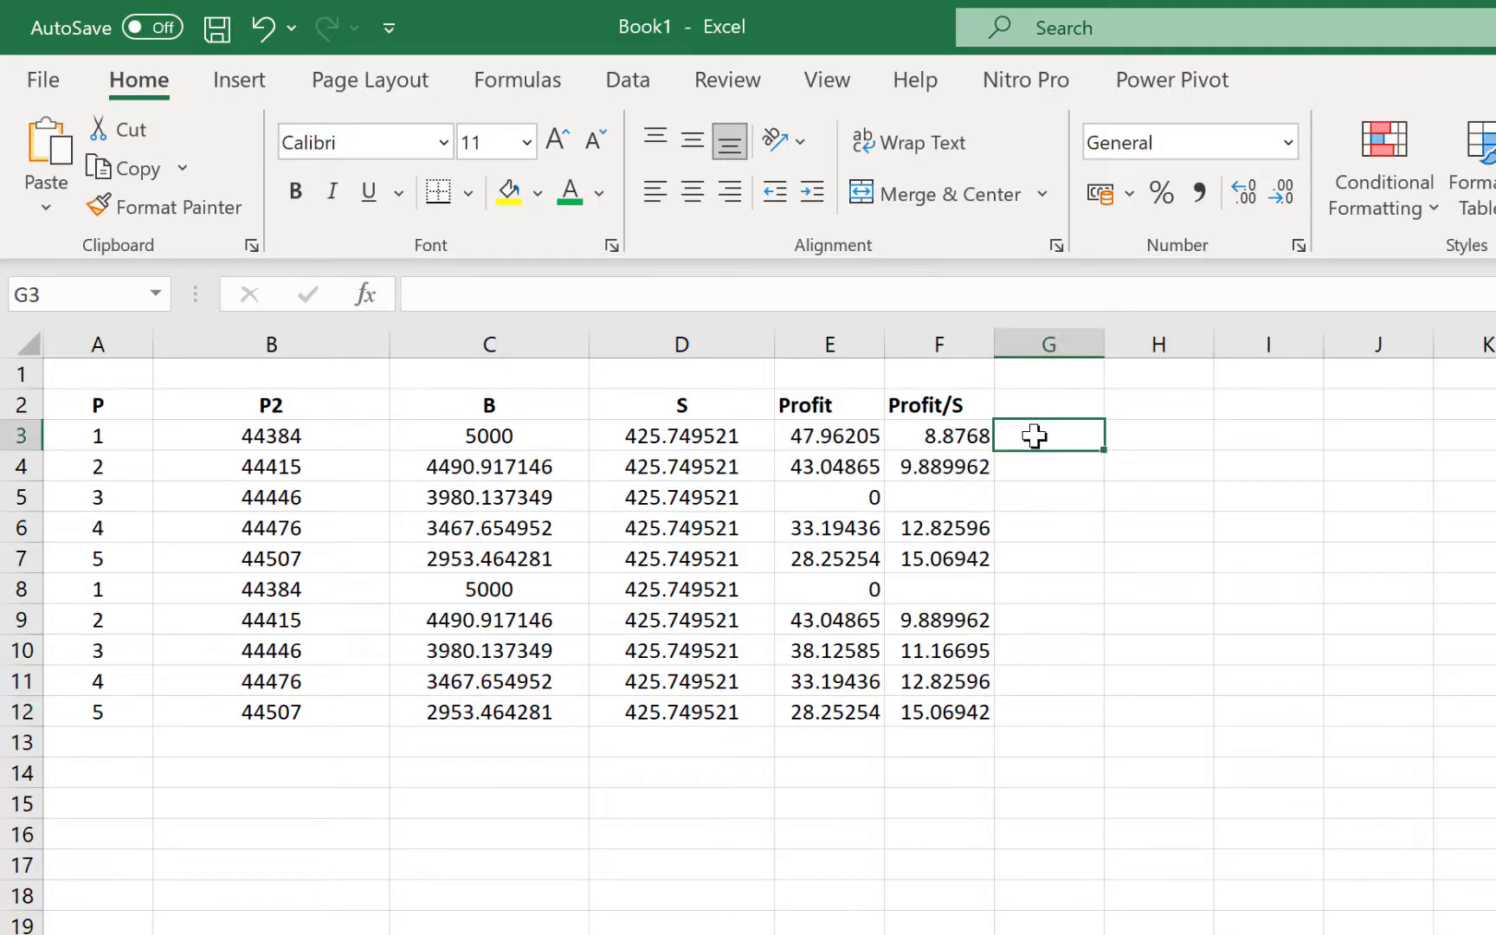
text(=is)
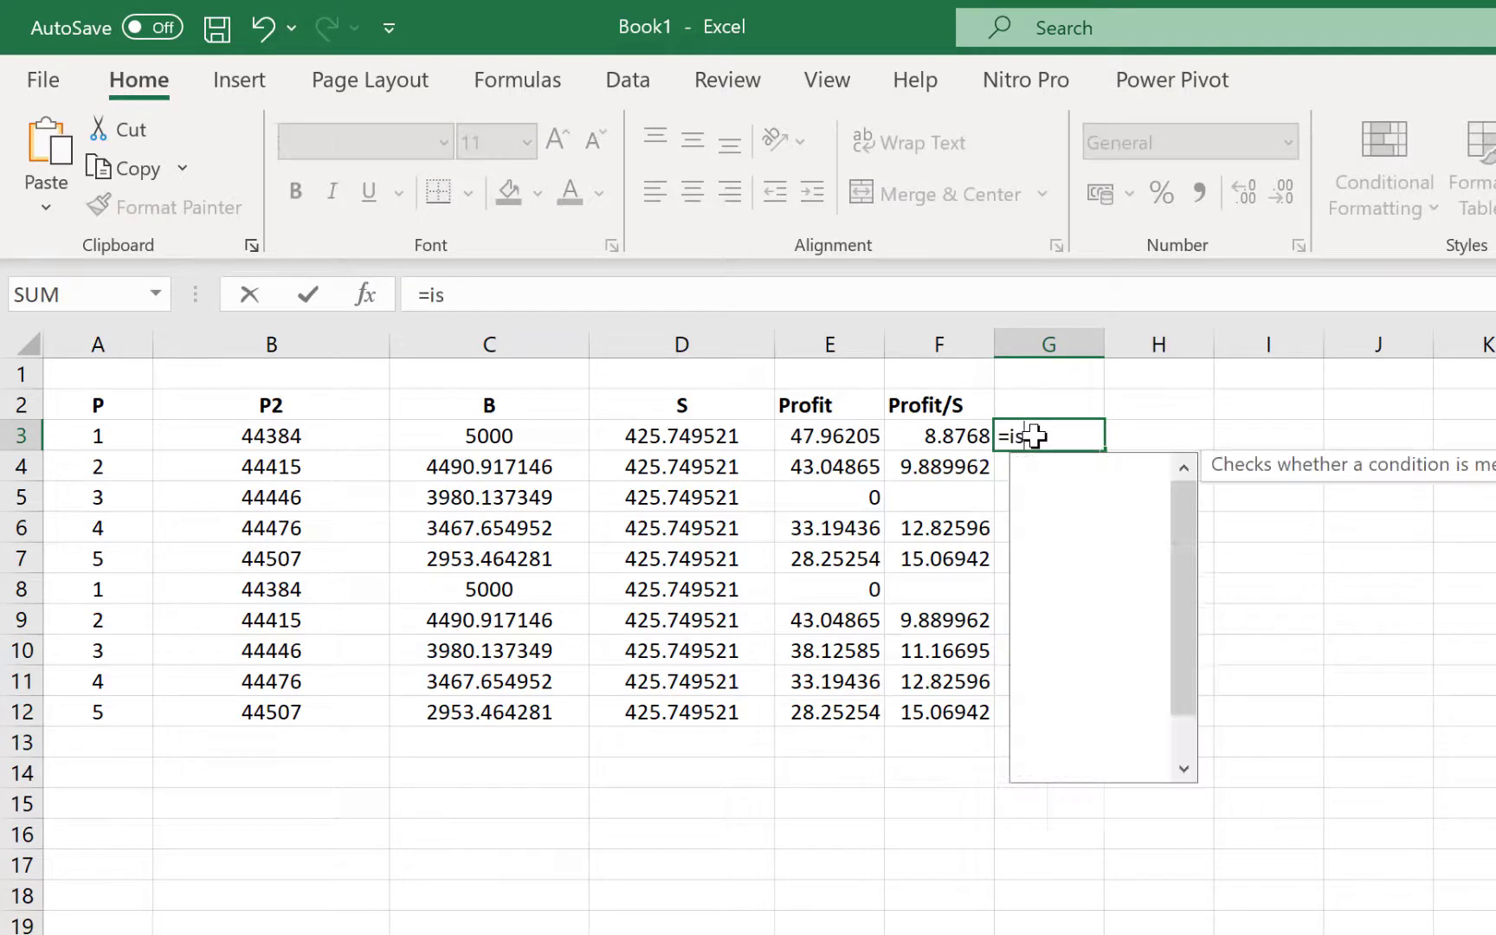
text(blank()
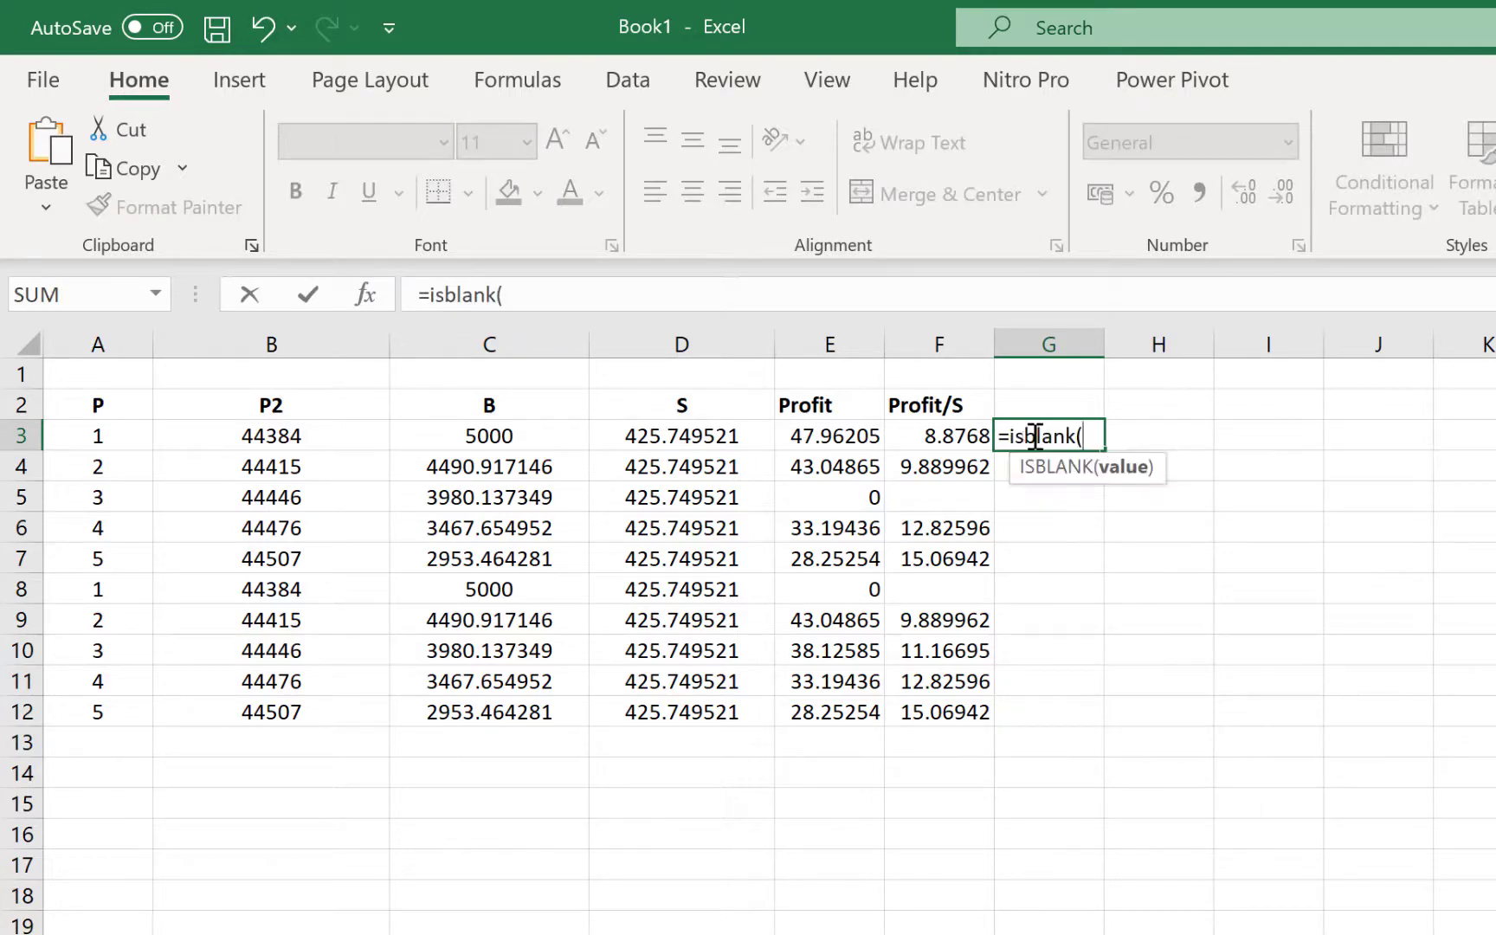
click(935, 433)
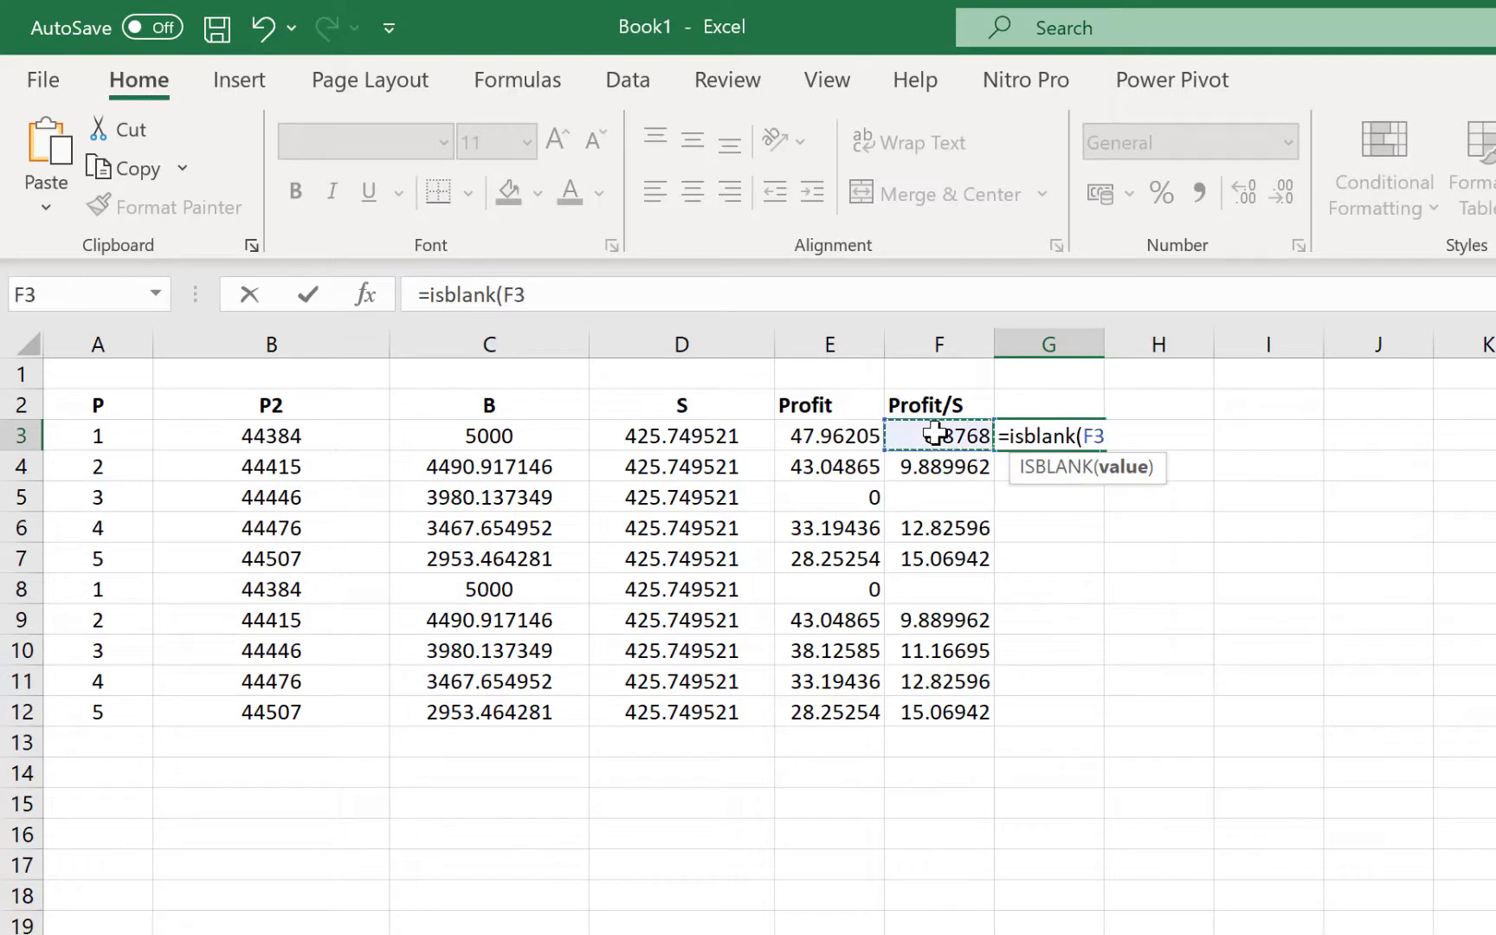
text())
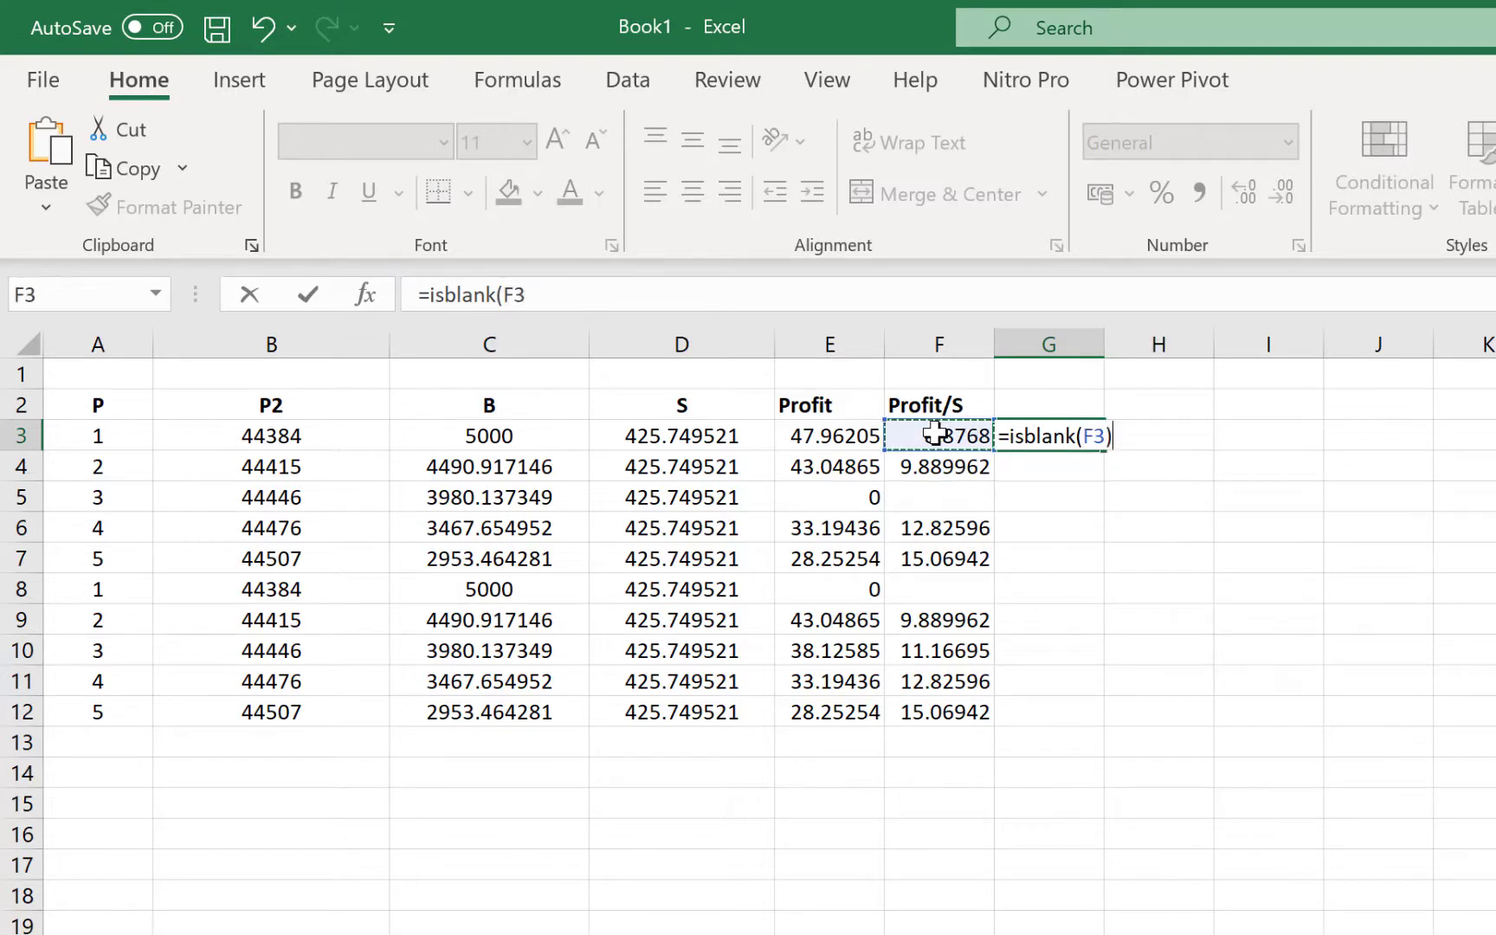
key(Return)
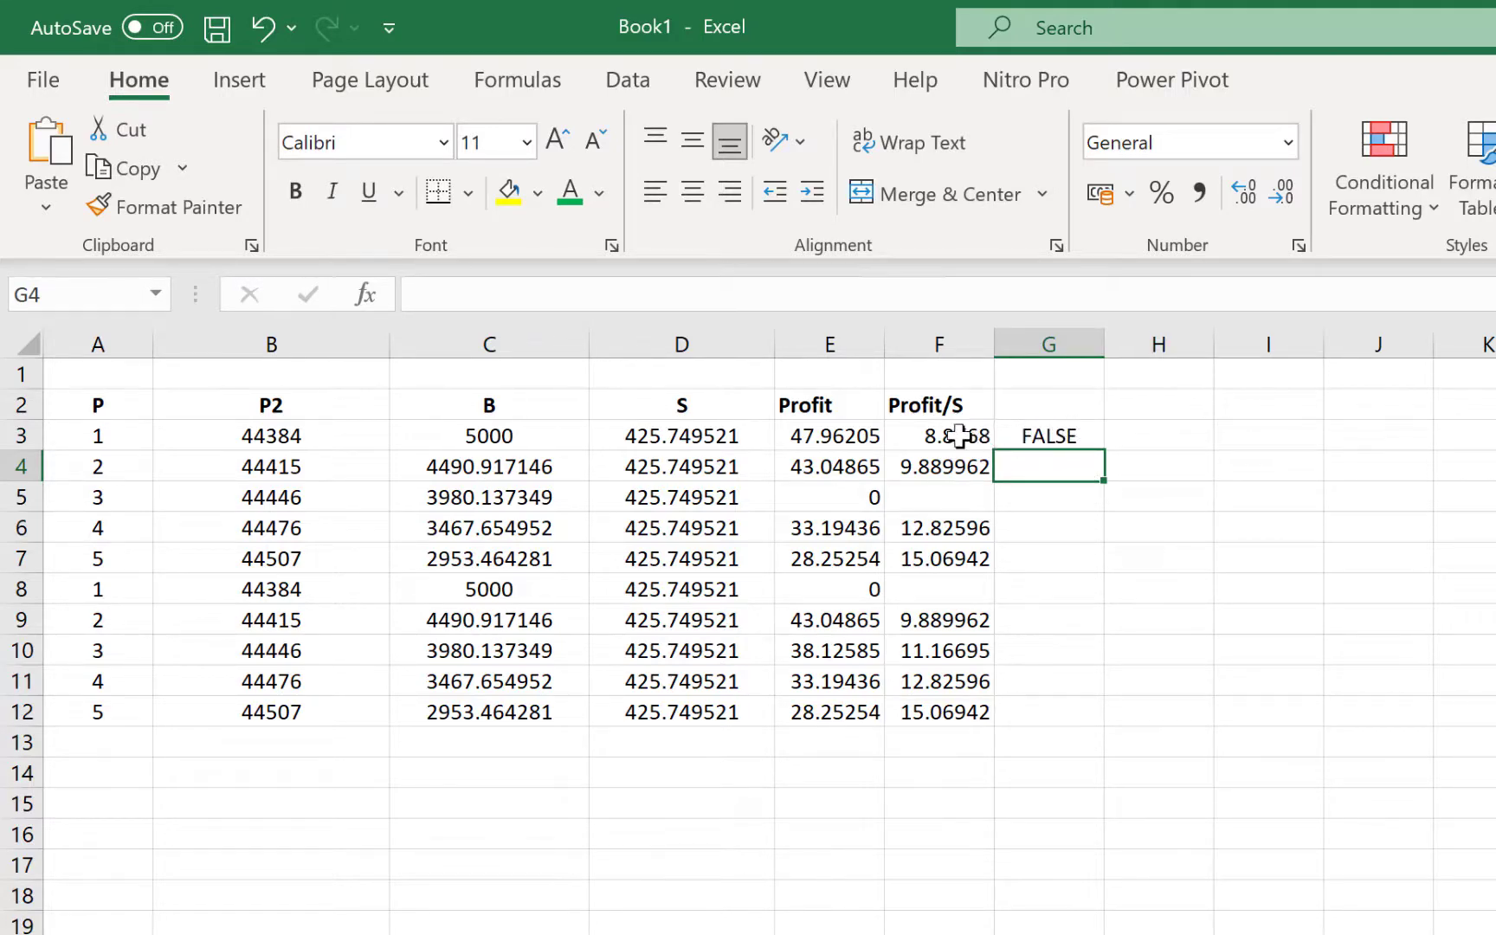
Fill the ISBLANK check down to G12 and verify the TRUE results in G8 and G5
click(1062, 433)
drag(1101, 448, 1108, 725)
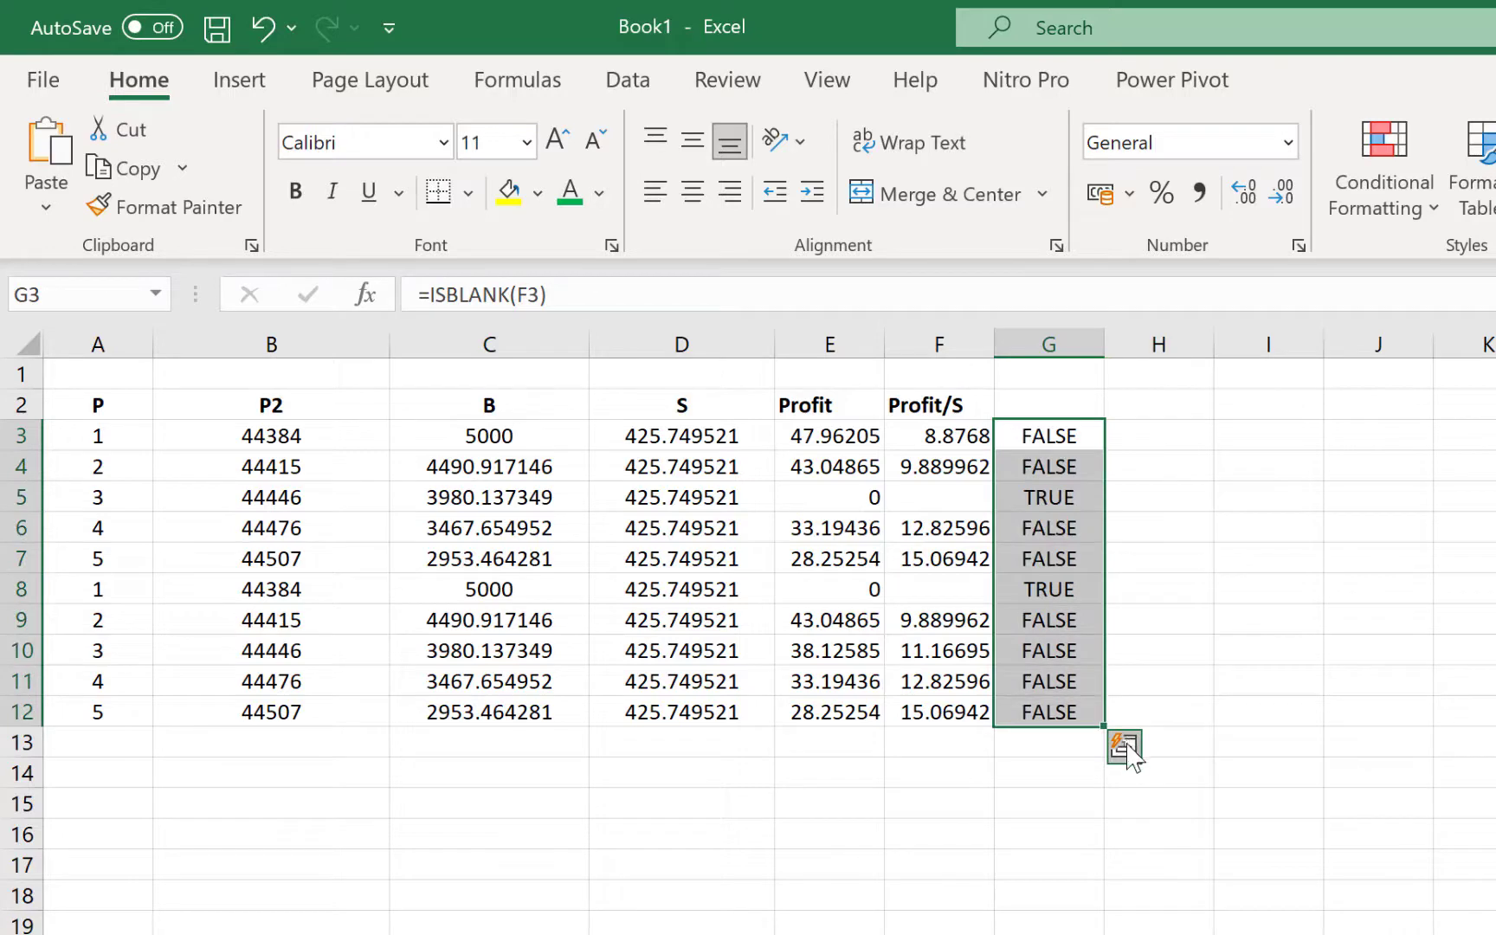
click(1025, 590)
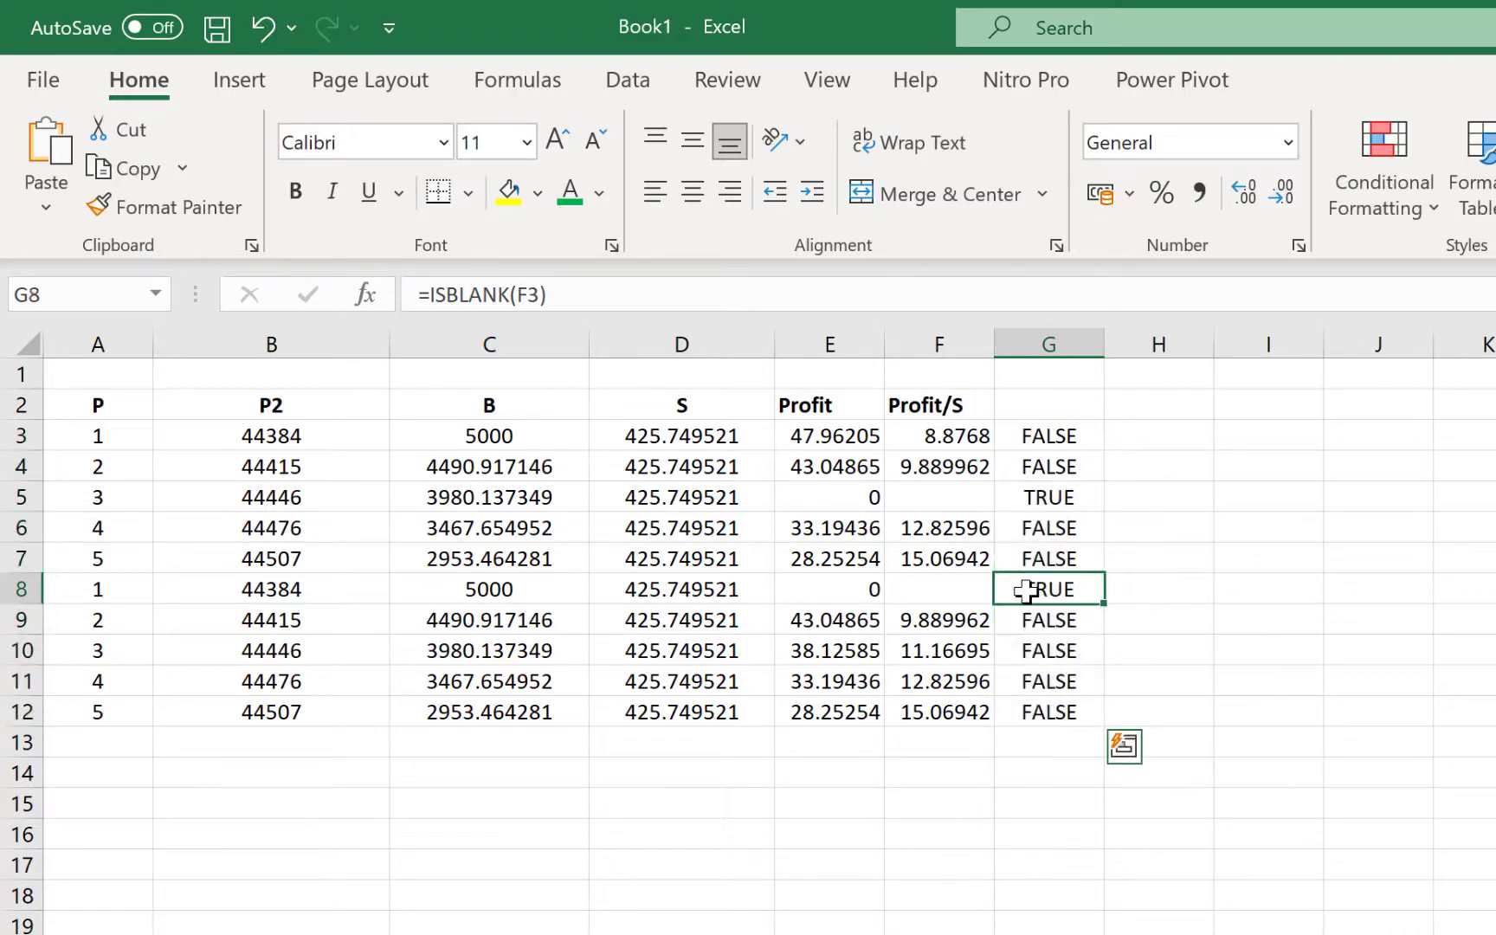
click(1039, 499)
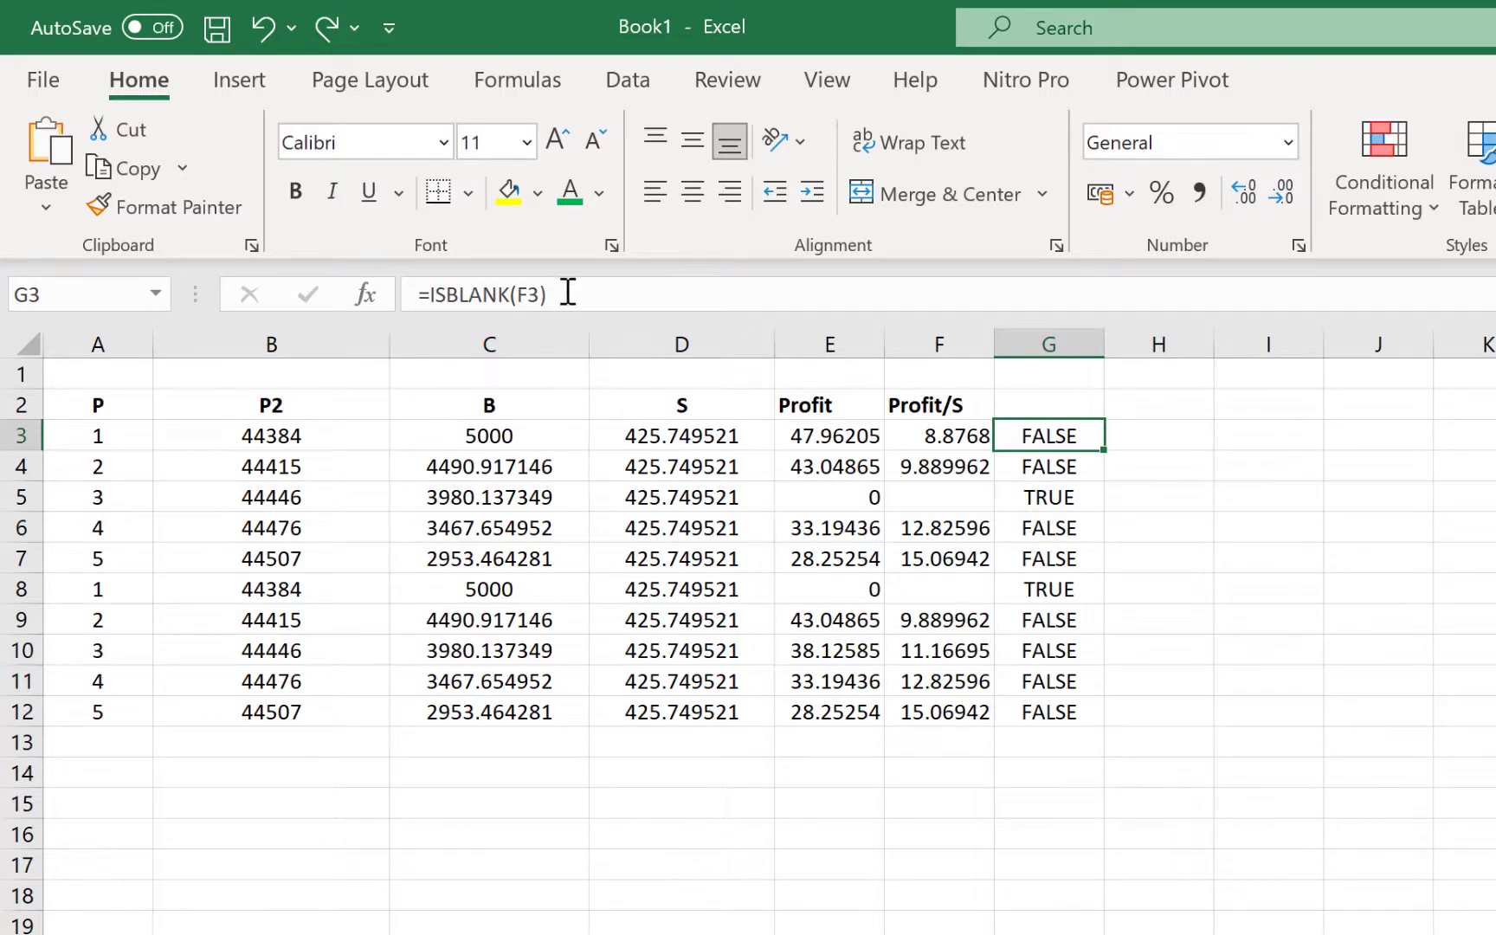
Change G3 to =IF(ISBLANK(F3),"Missing","")
click(433, 293)
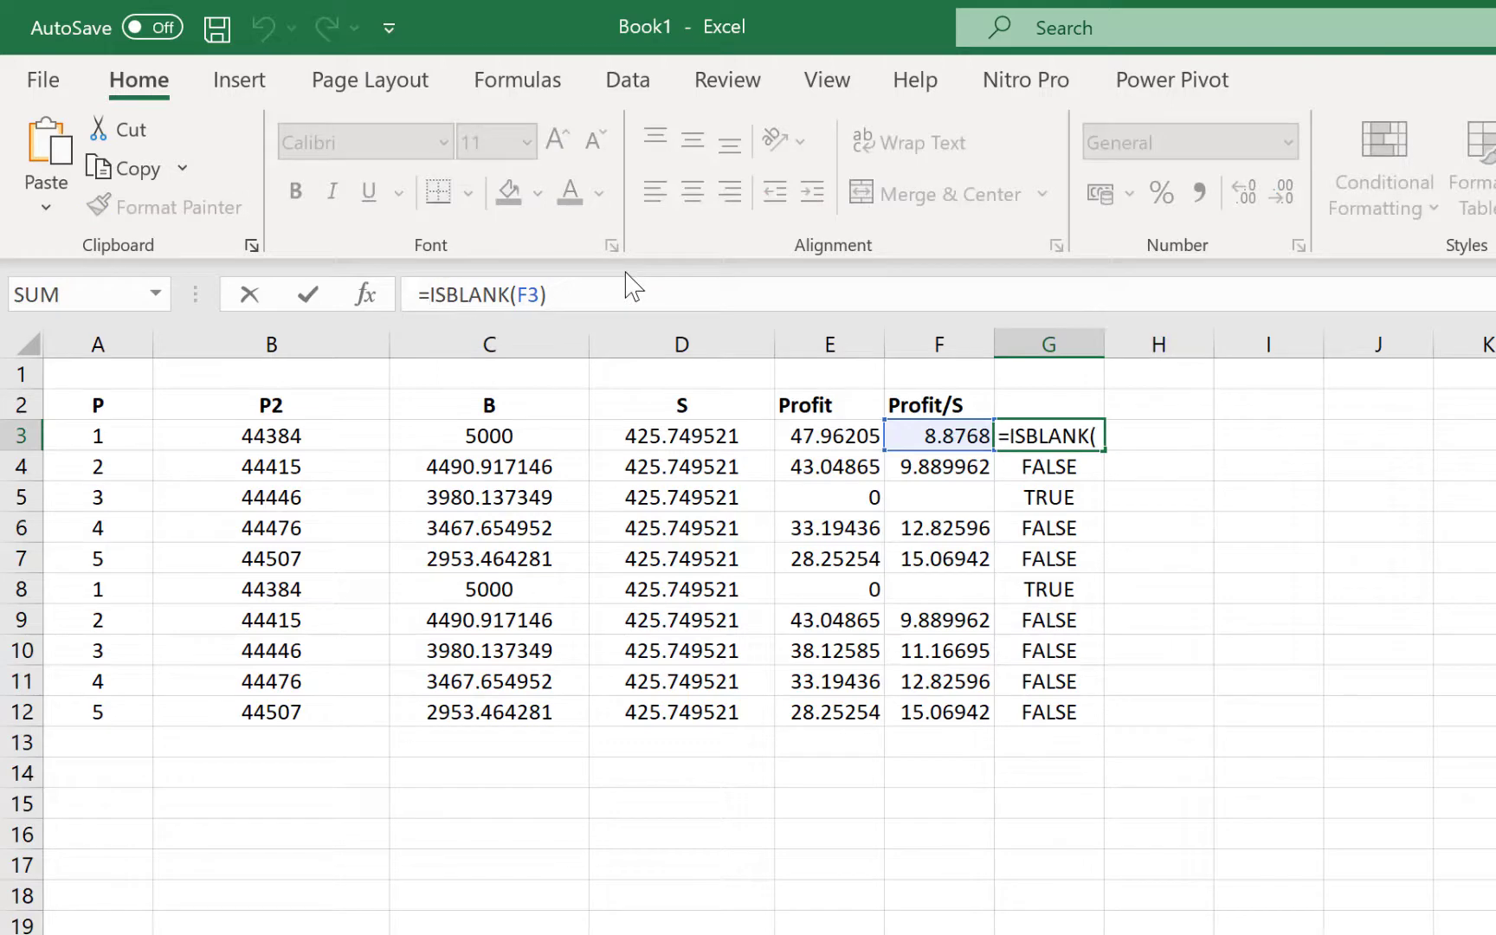
text(IF()
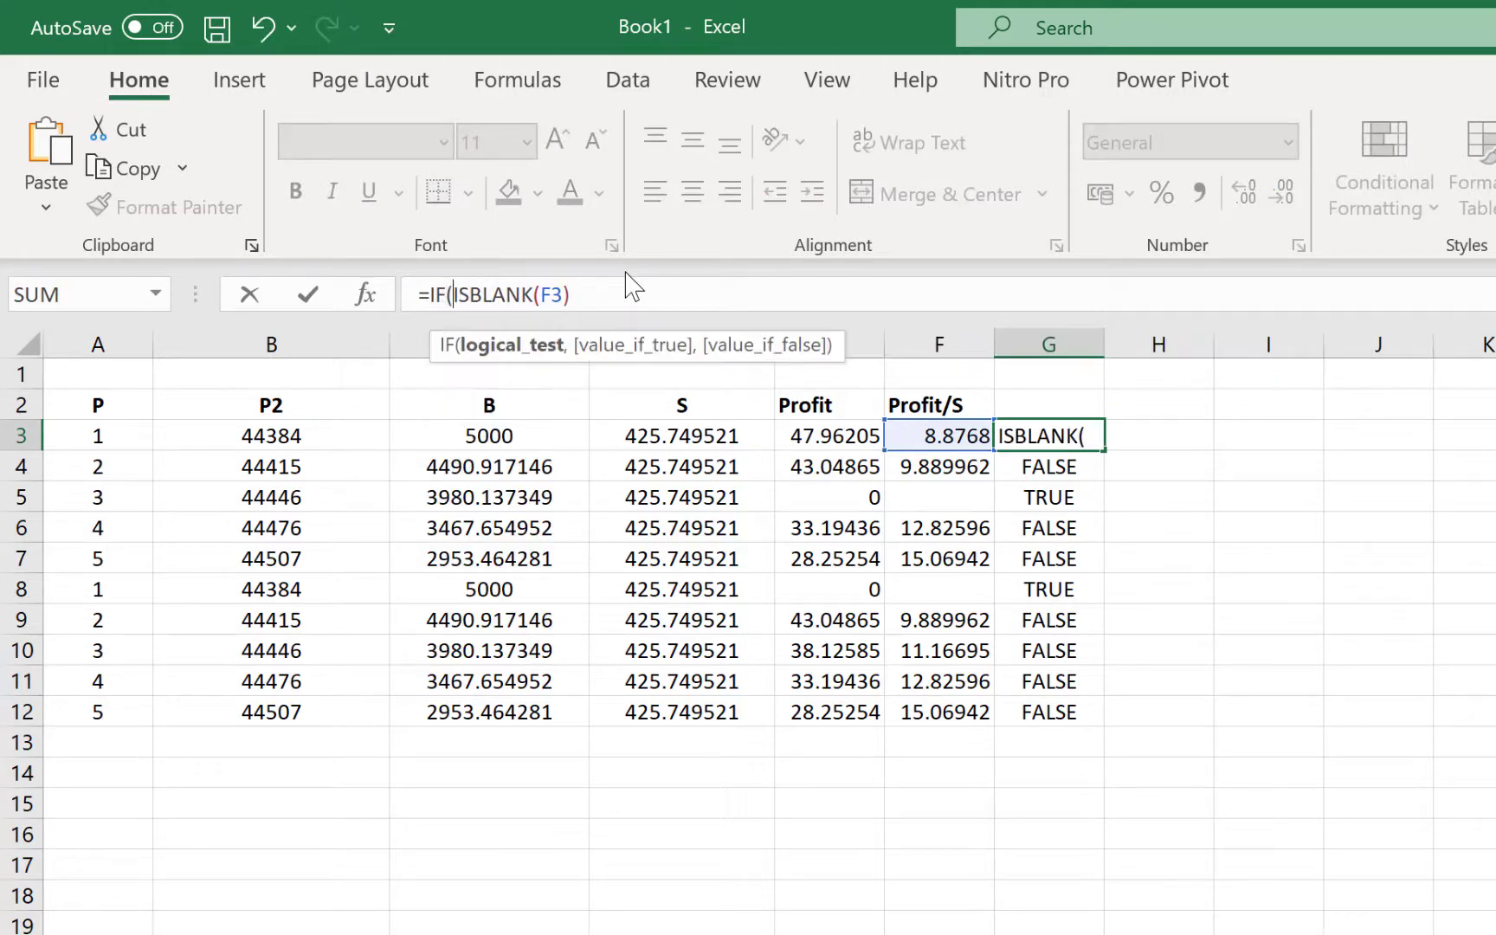
click(571, 294)
text(,)
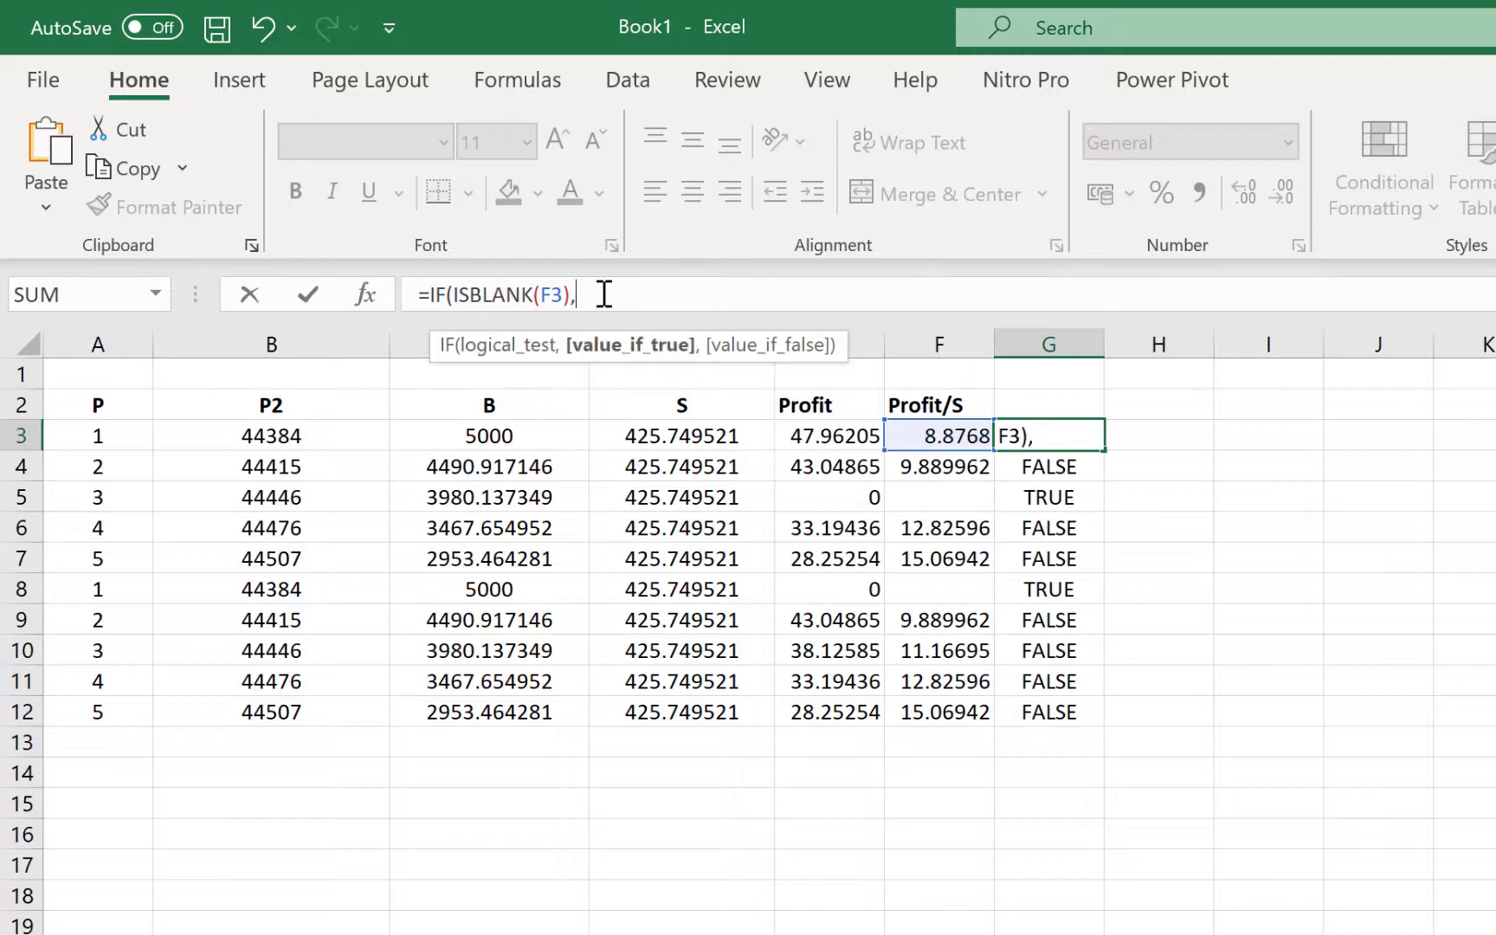
text("Missing)
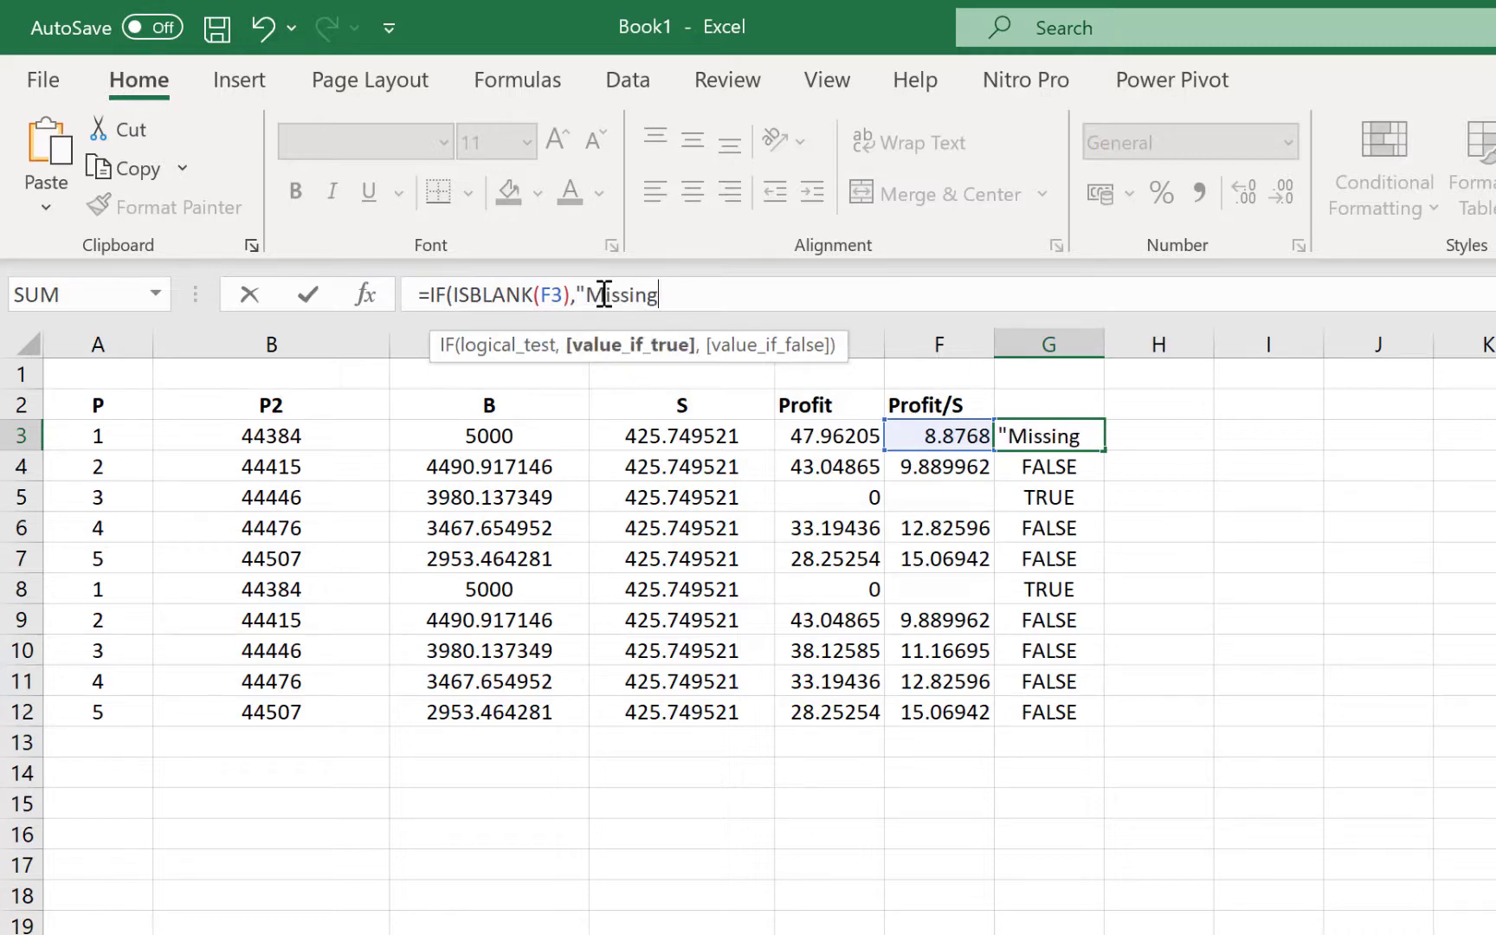
text("," )
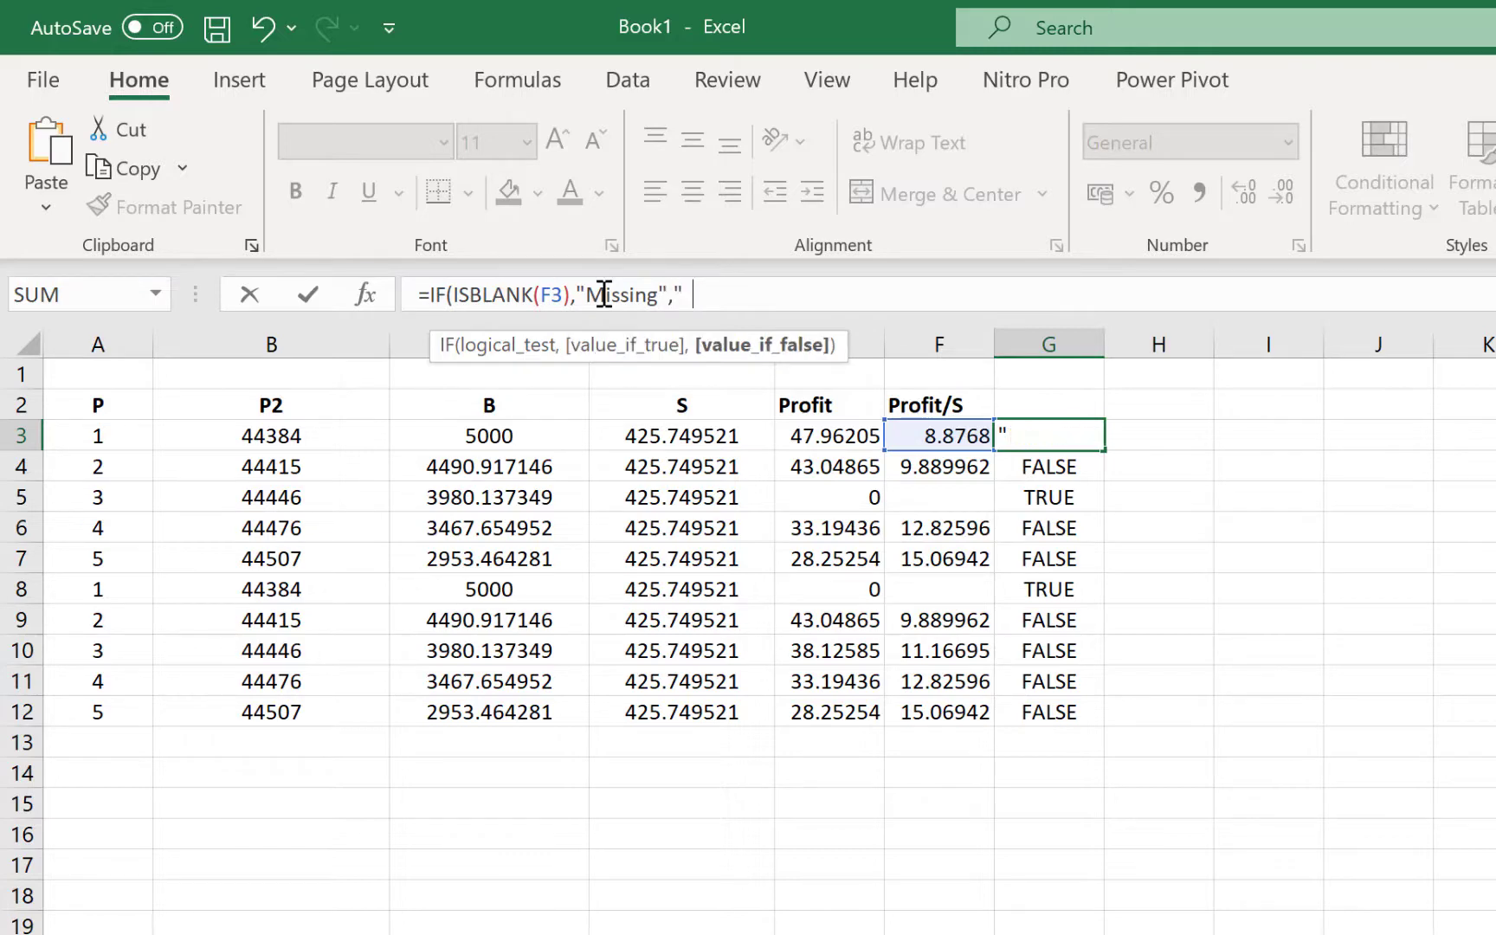
text())
key(Return)
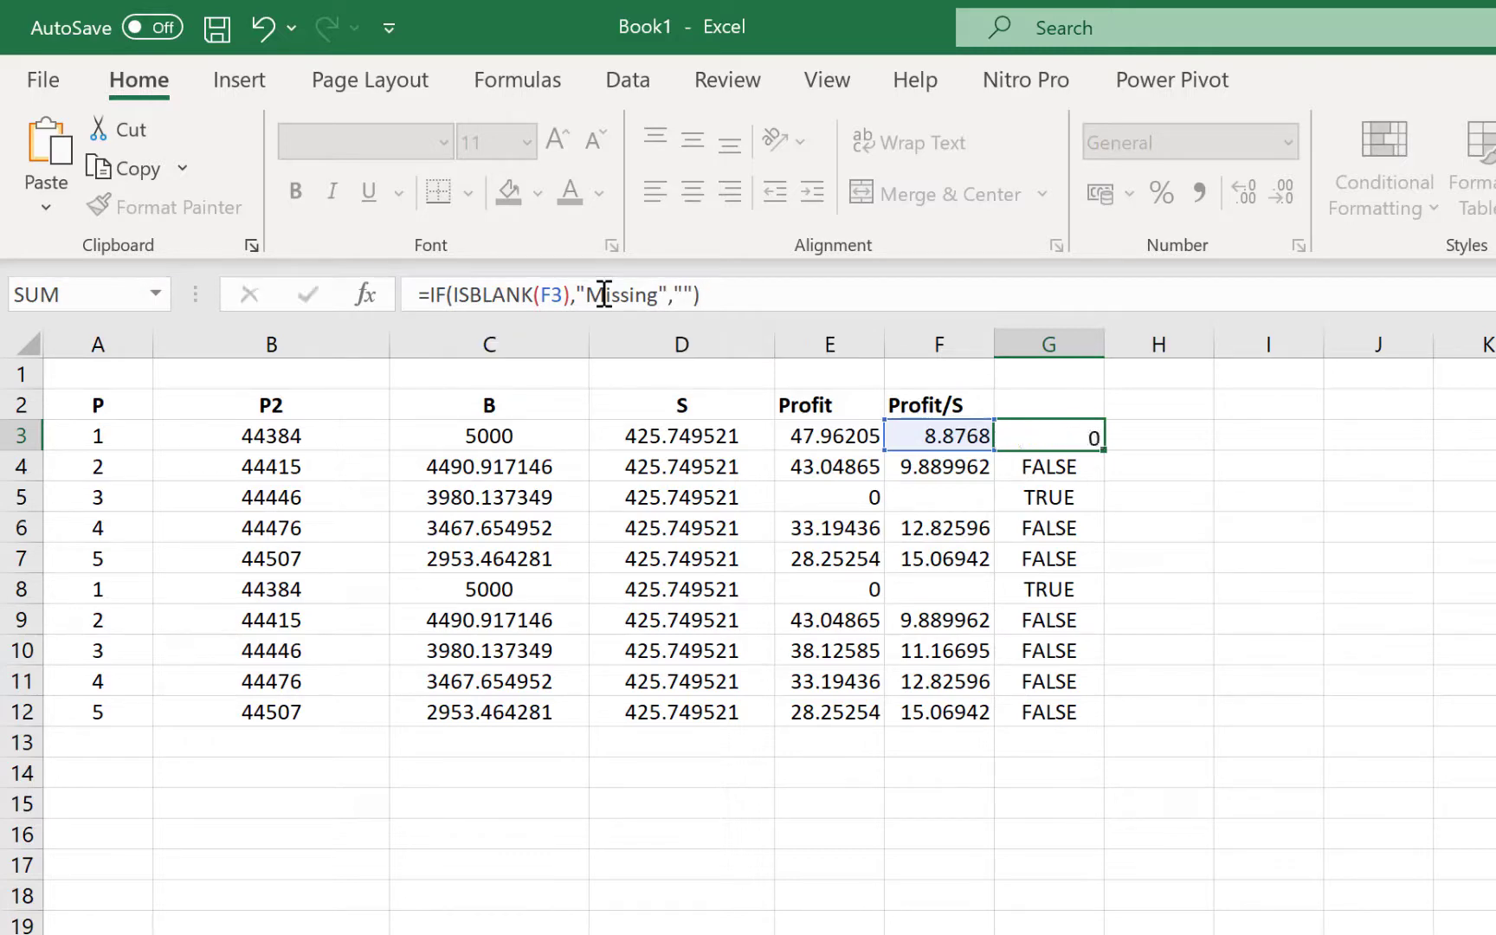
Fill the Missing check from G3 down to G12
click(1076, 433)
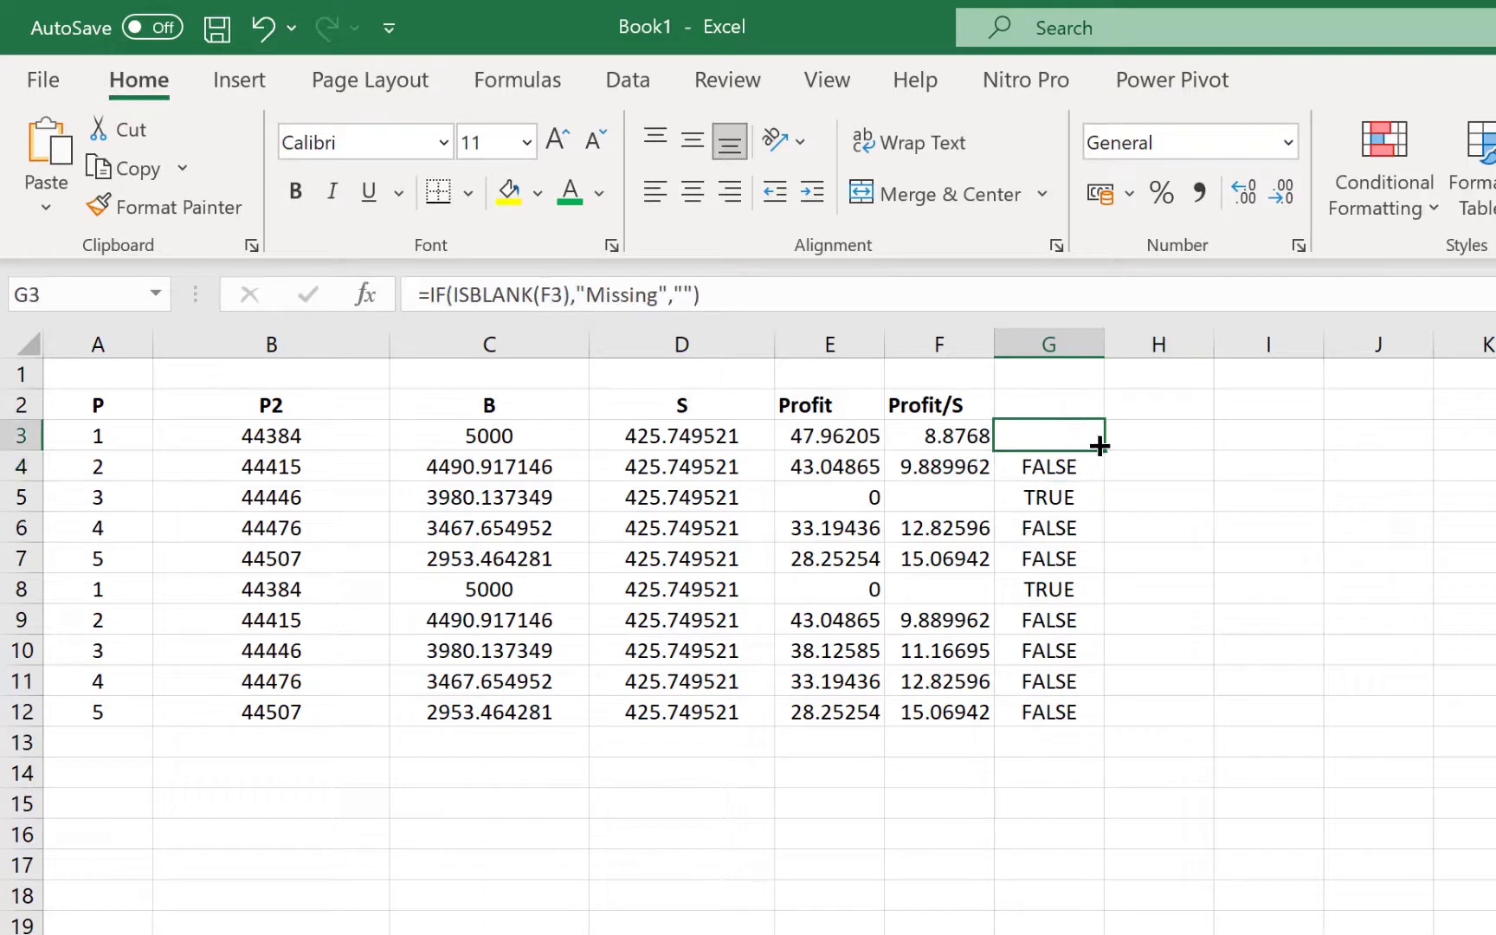
drag(1103, 453, 1097, 722)
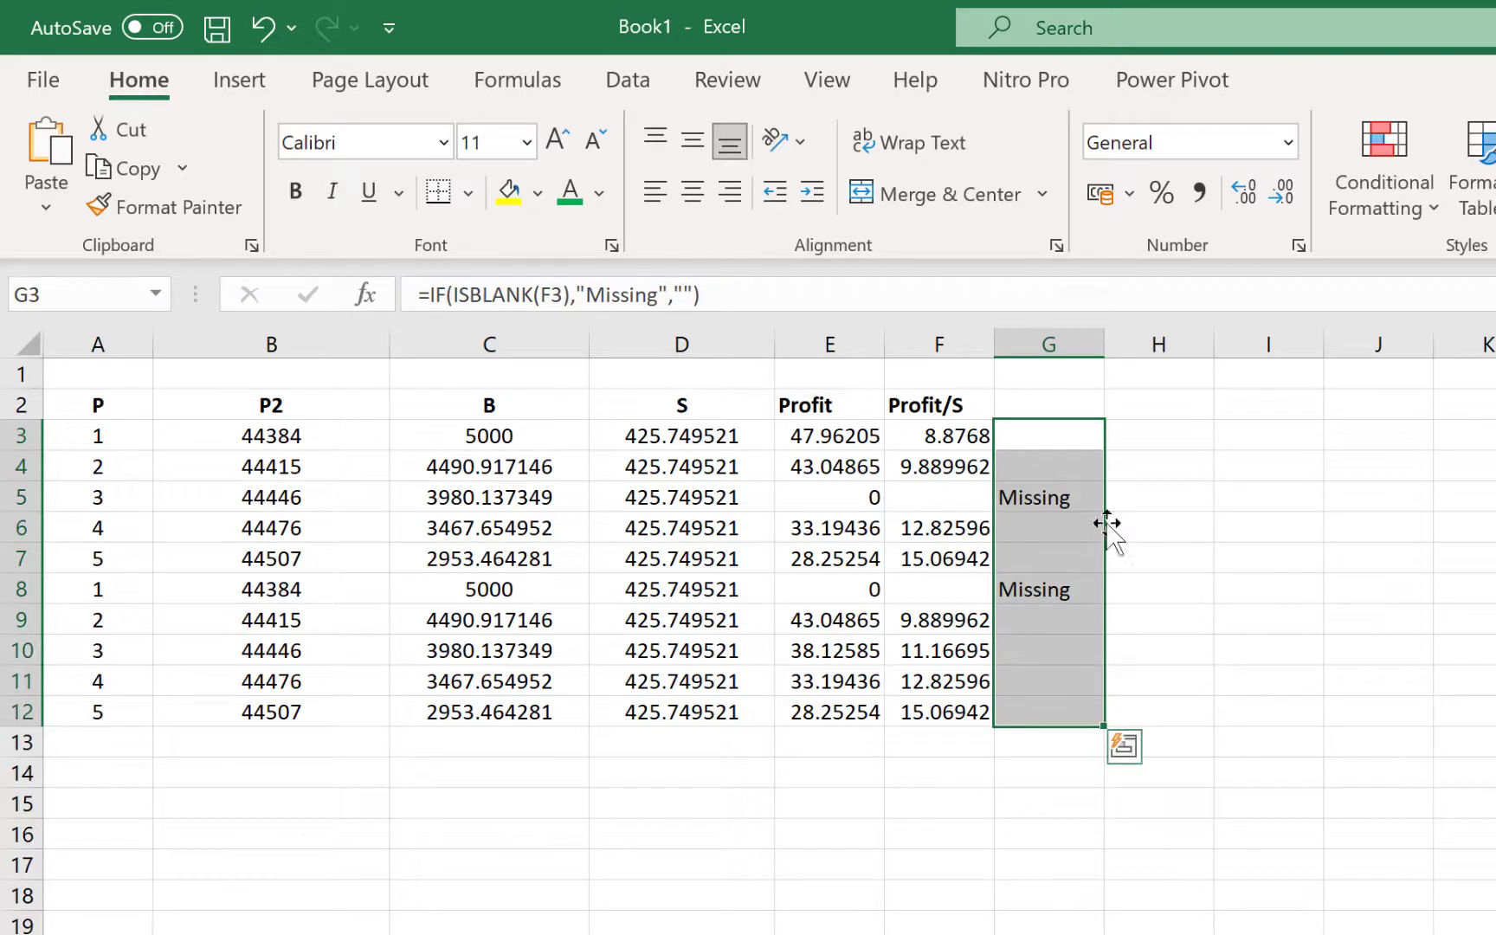
click(1181, 567)
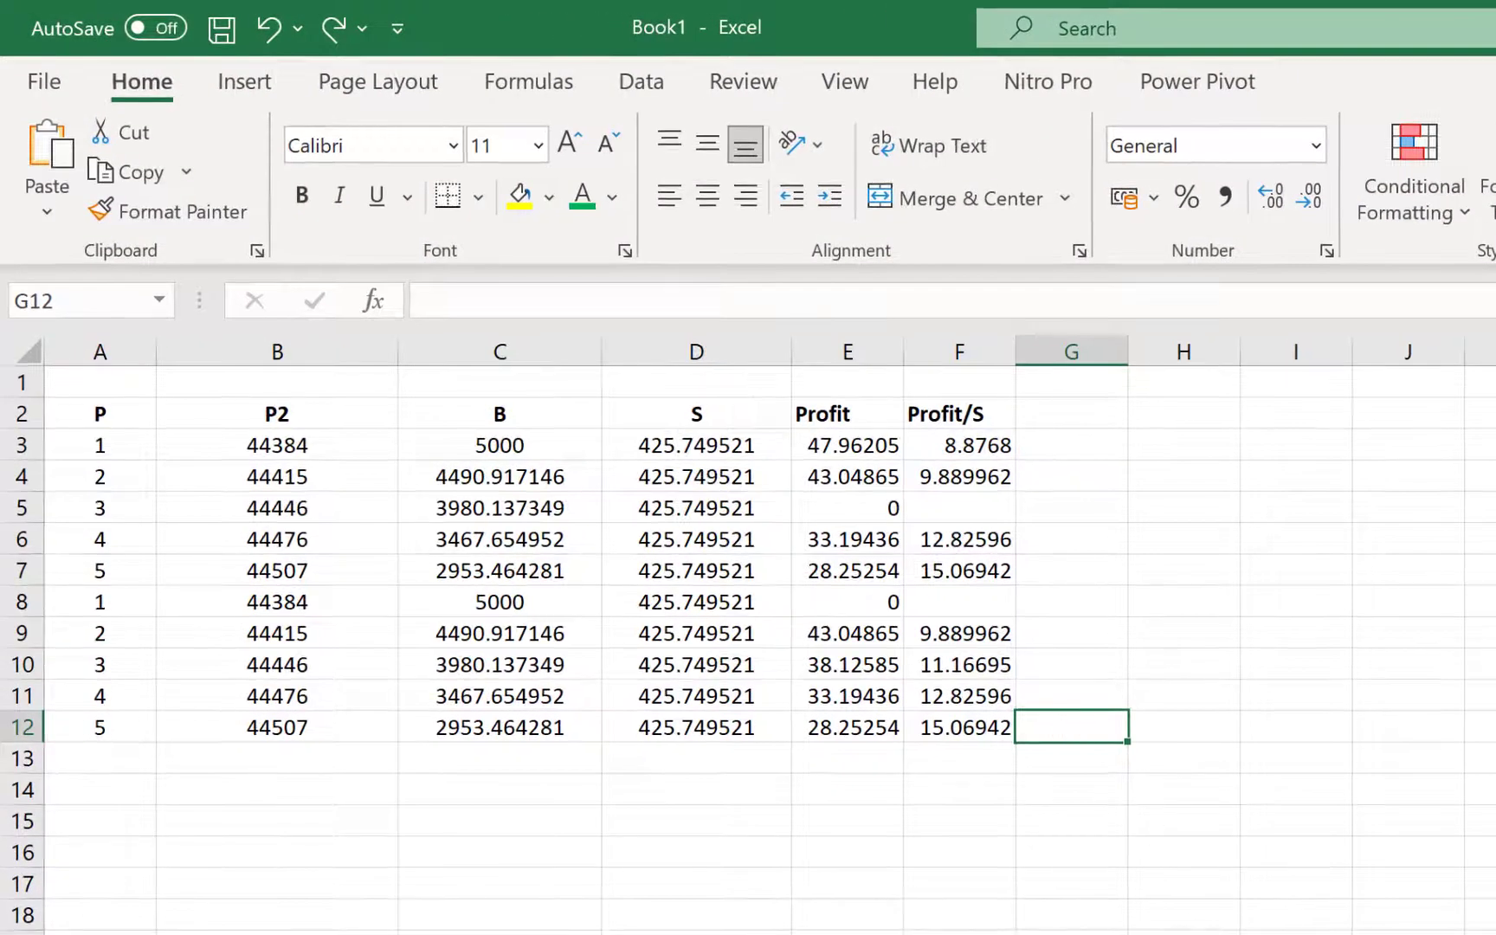
Select an empty cell away from the profit table
click(1490, 931)
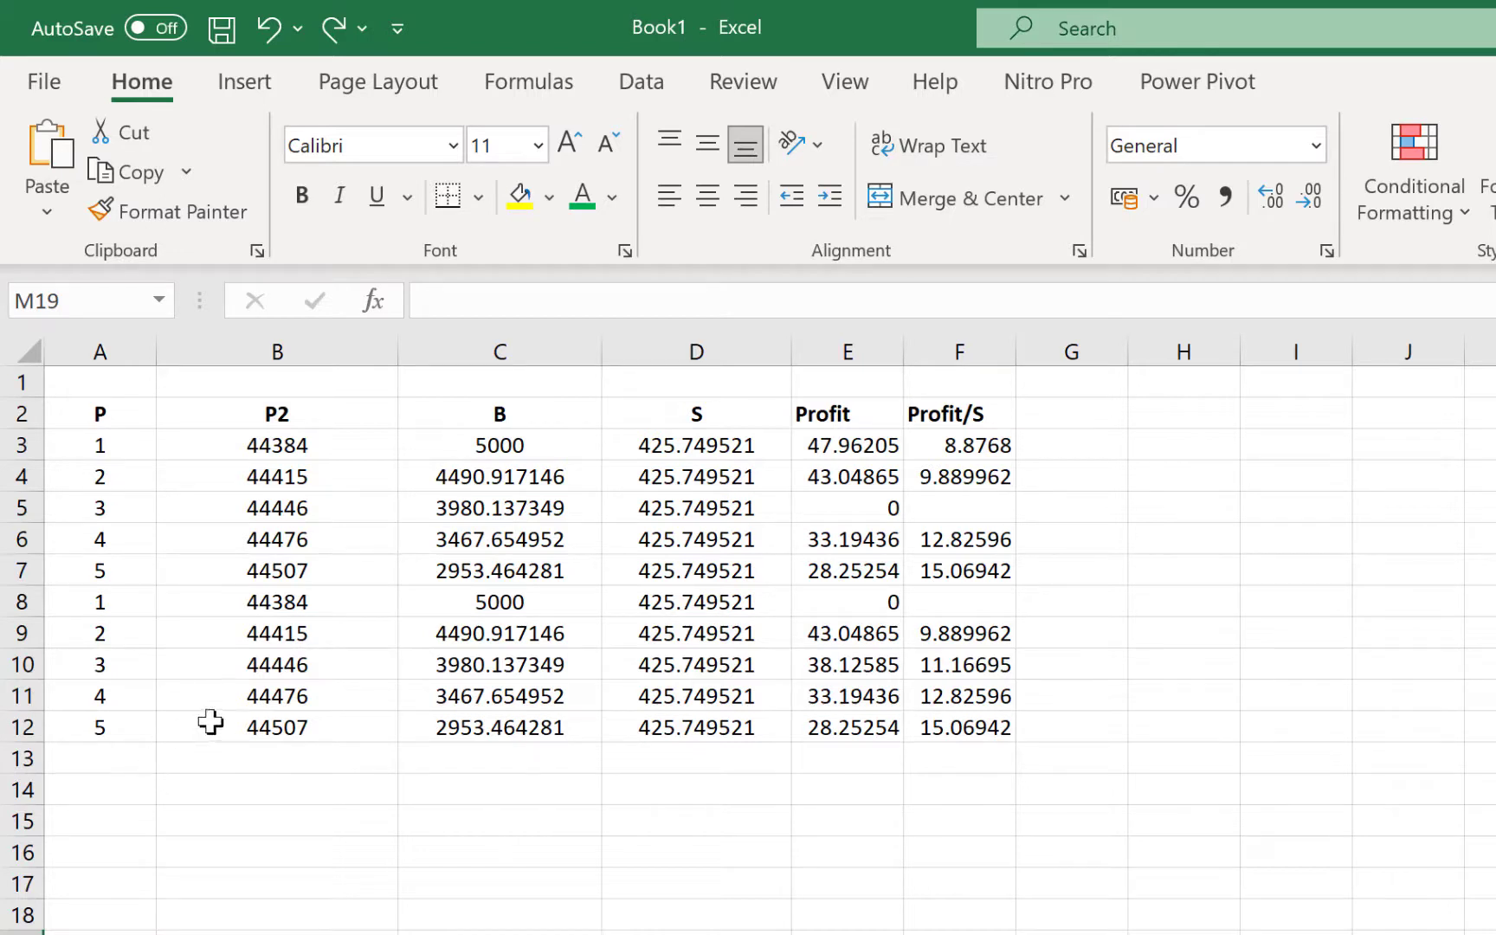
Start a CONVERT formula in B14 that takes the 44507 value in B12
click(271, 724)
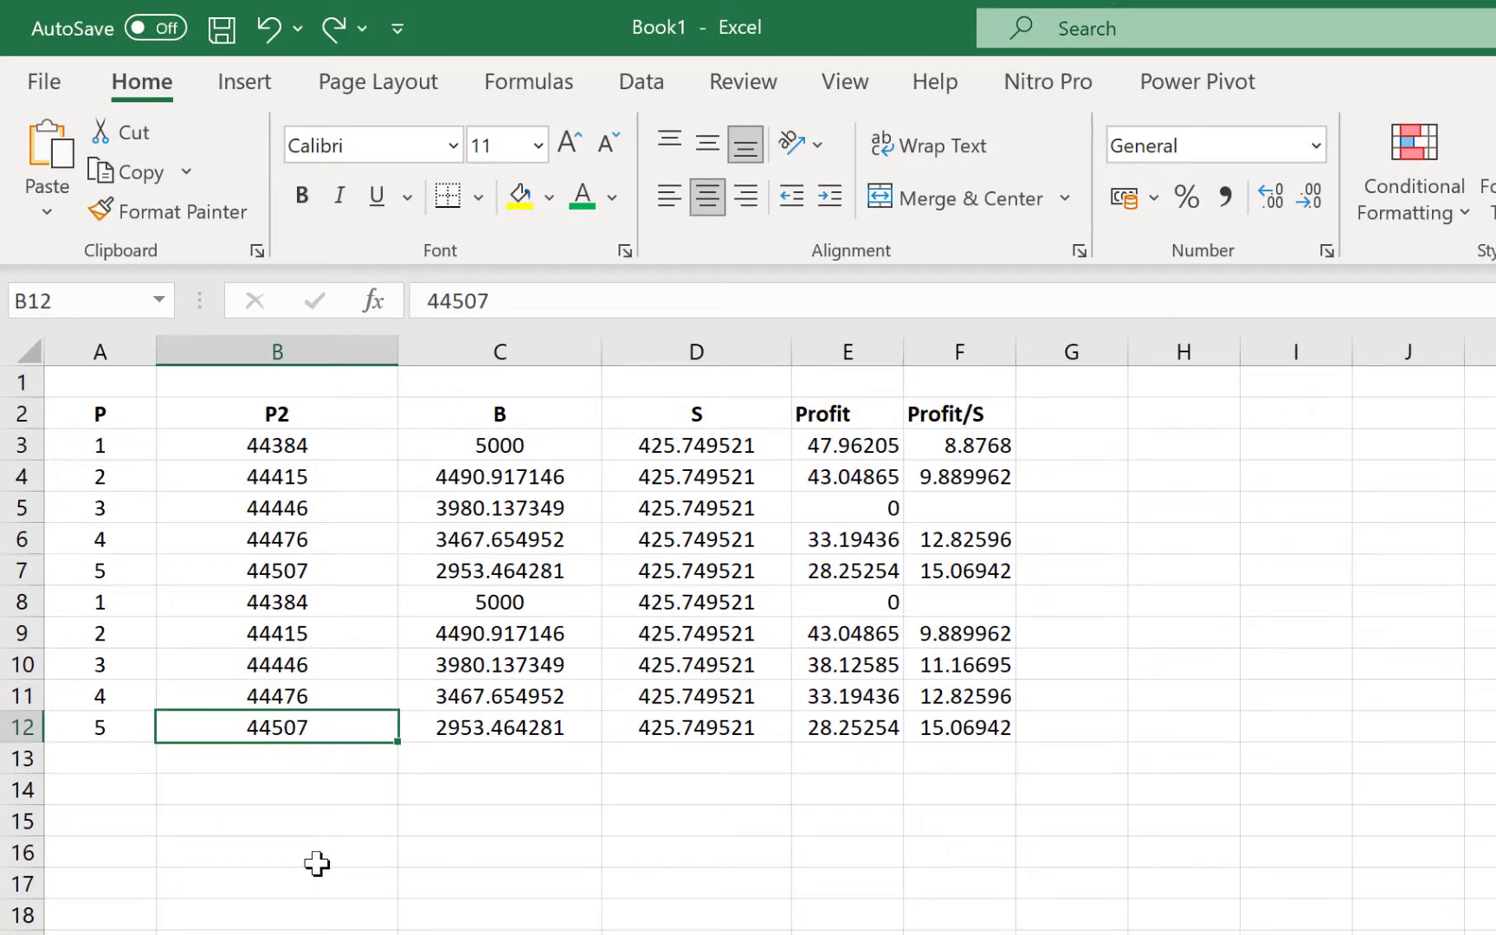
click(320, 815)
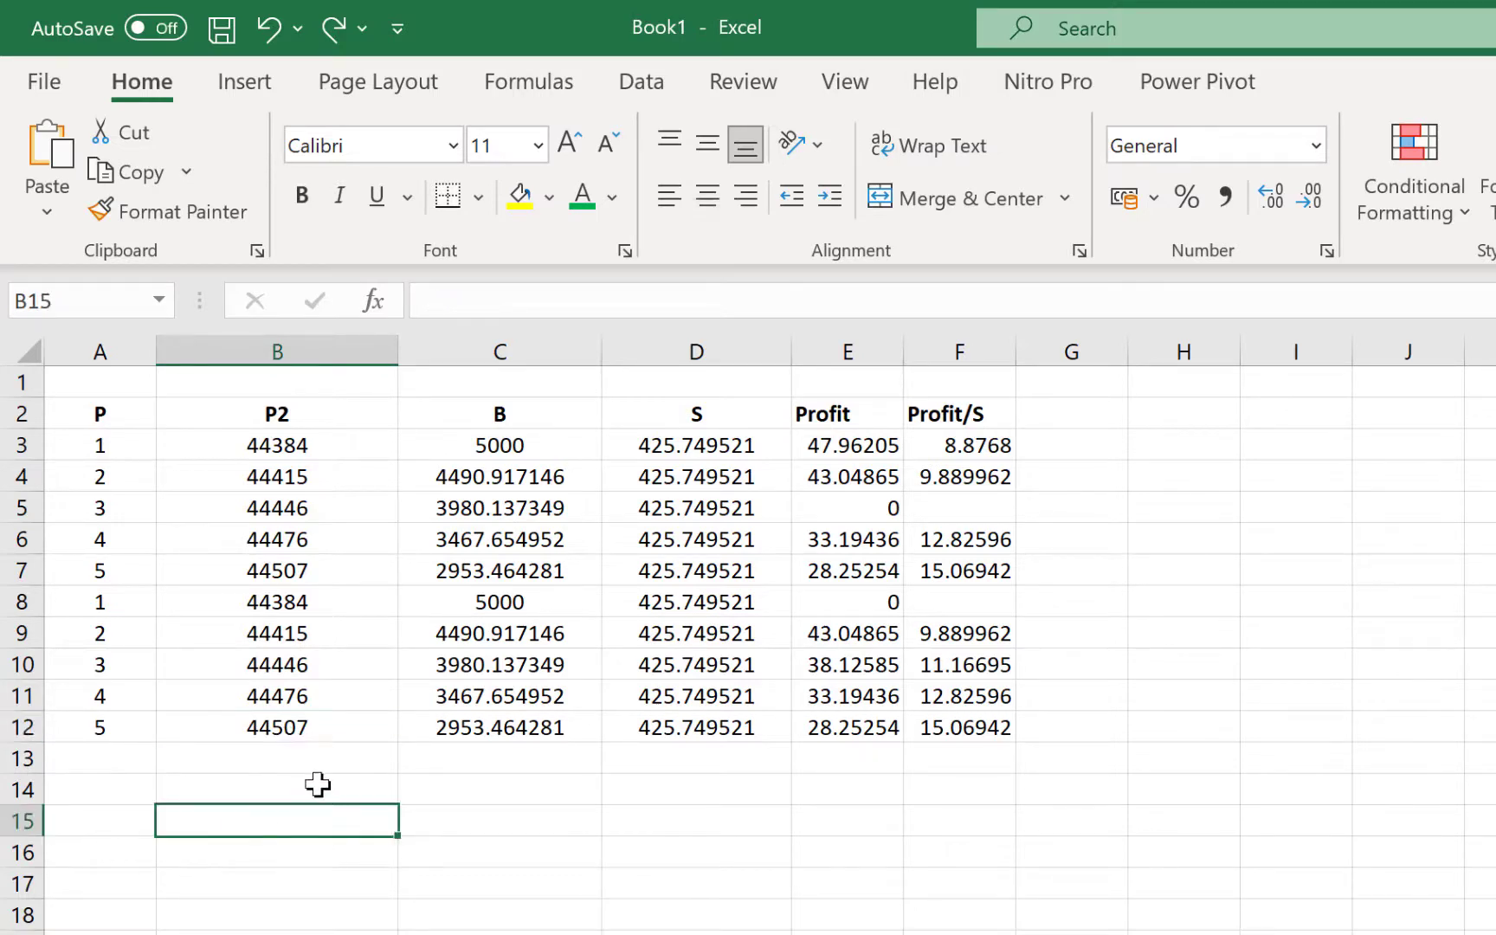
click(318, 787)
text(=)
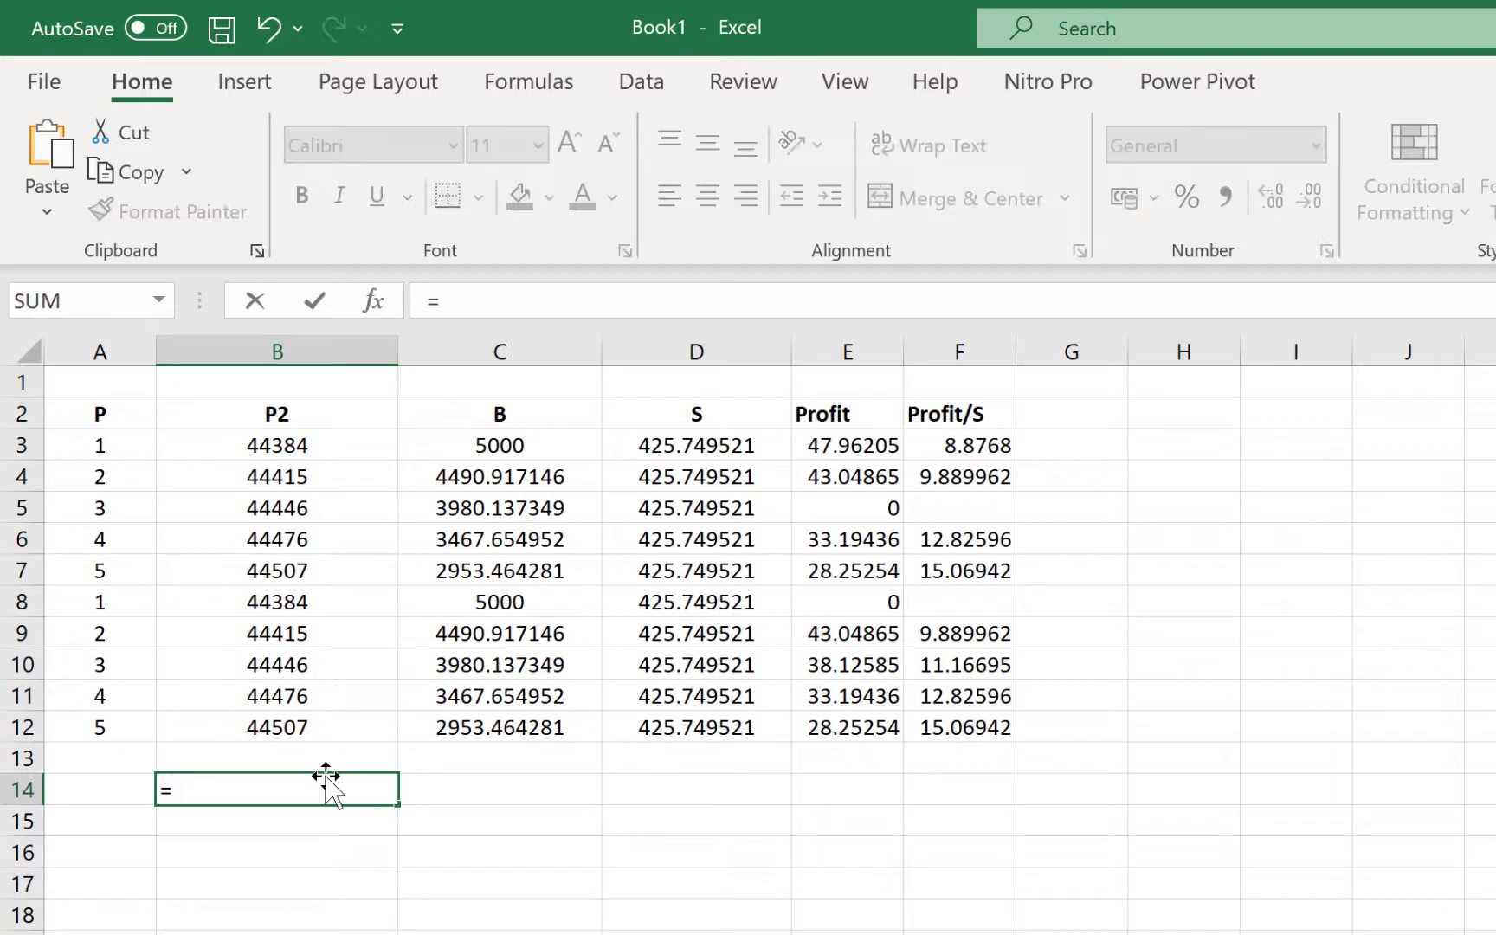
text(convert()
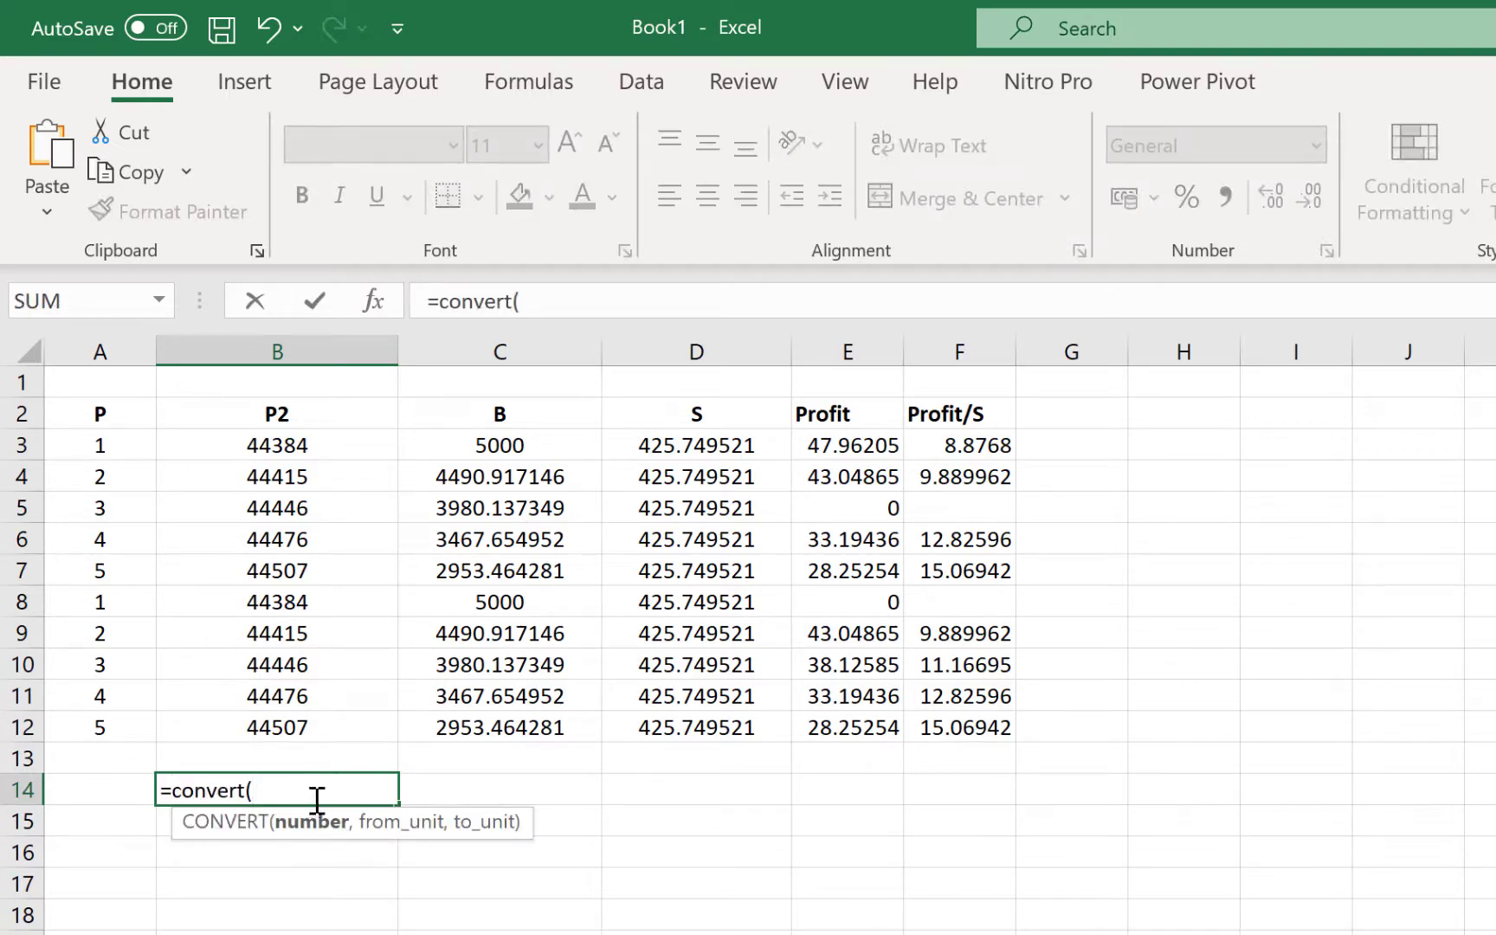
click(294, 728)
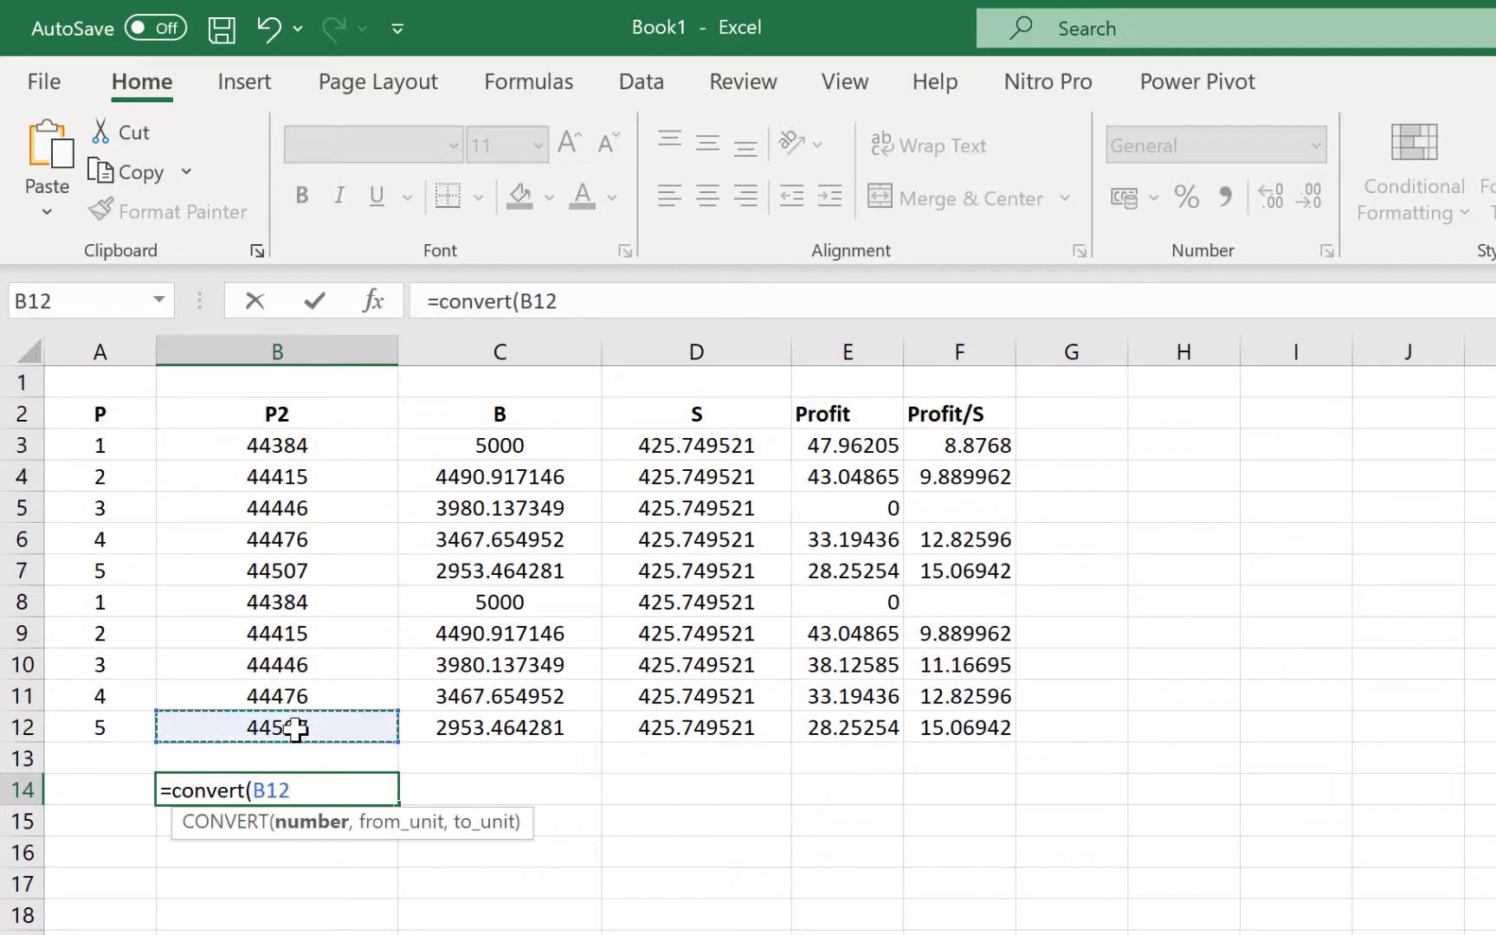
text(,)
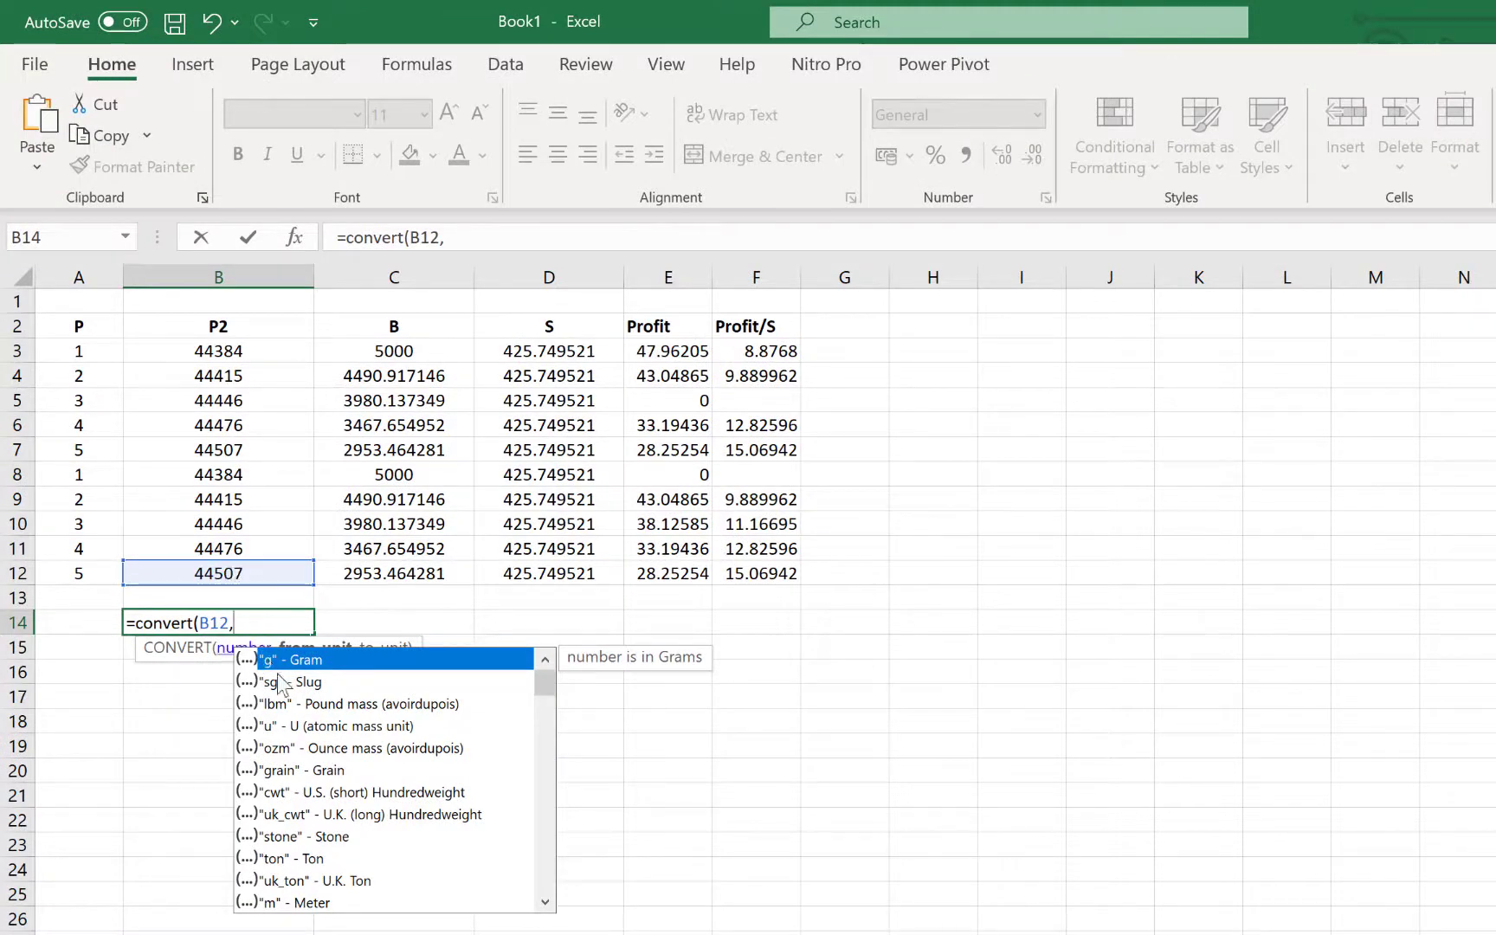
scroll(484, 909, down, 4)
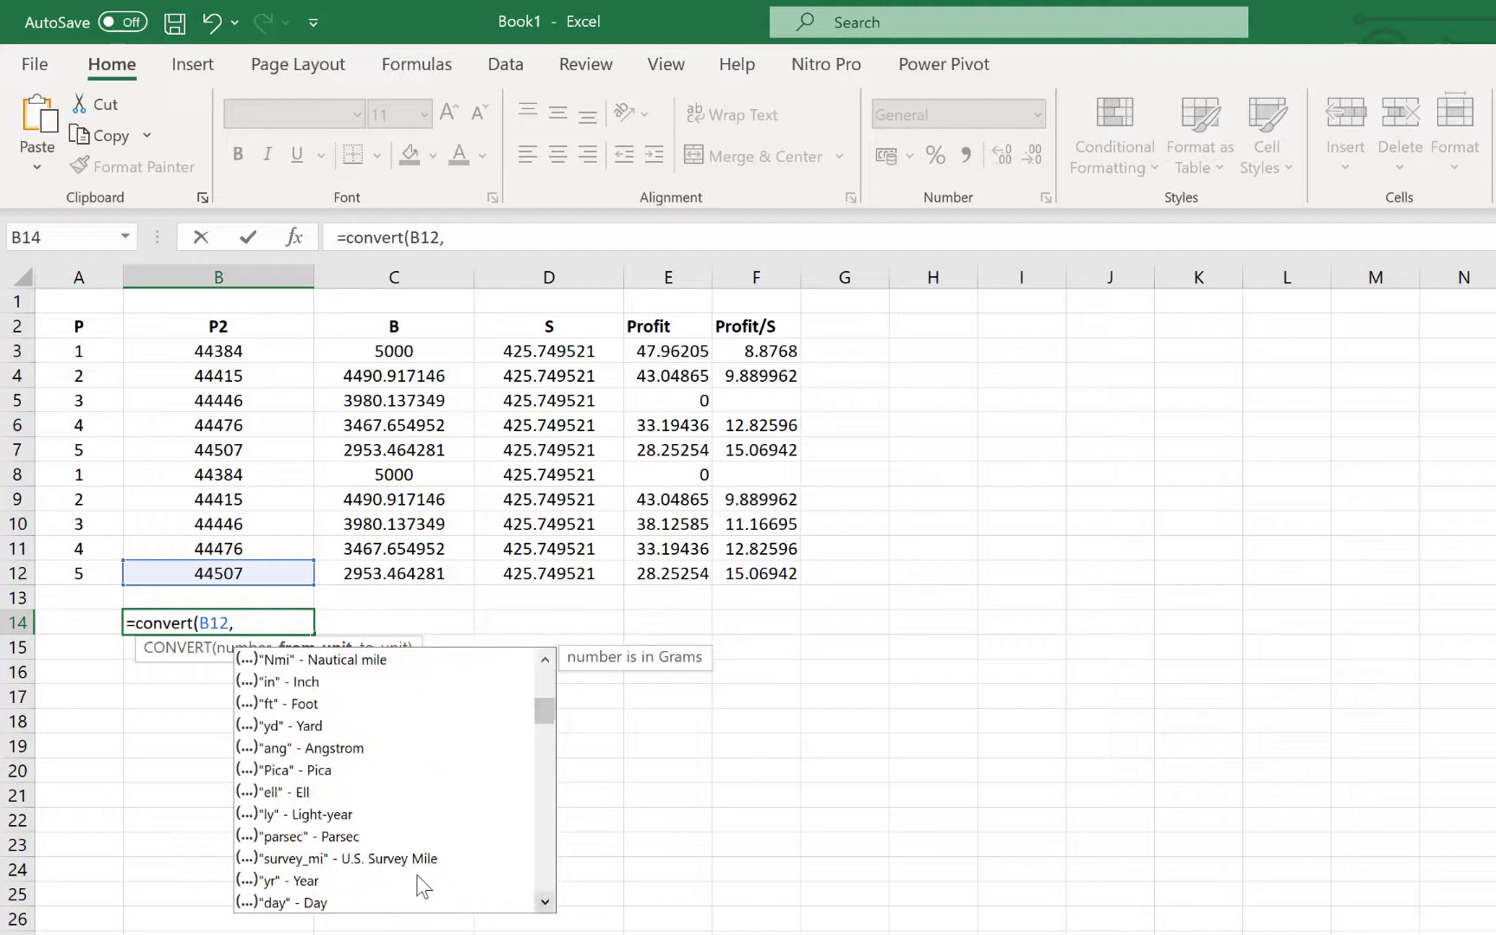
click(293, 883)
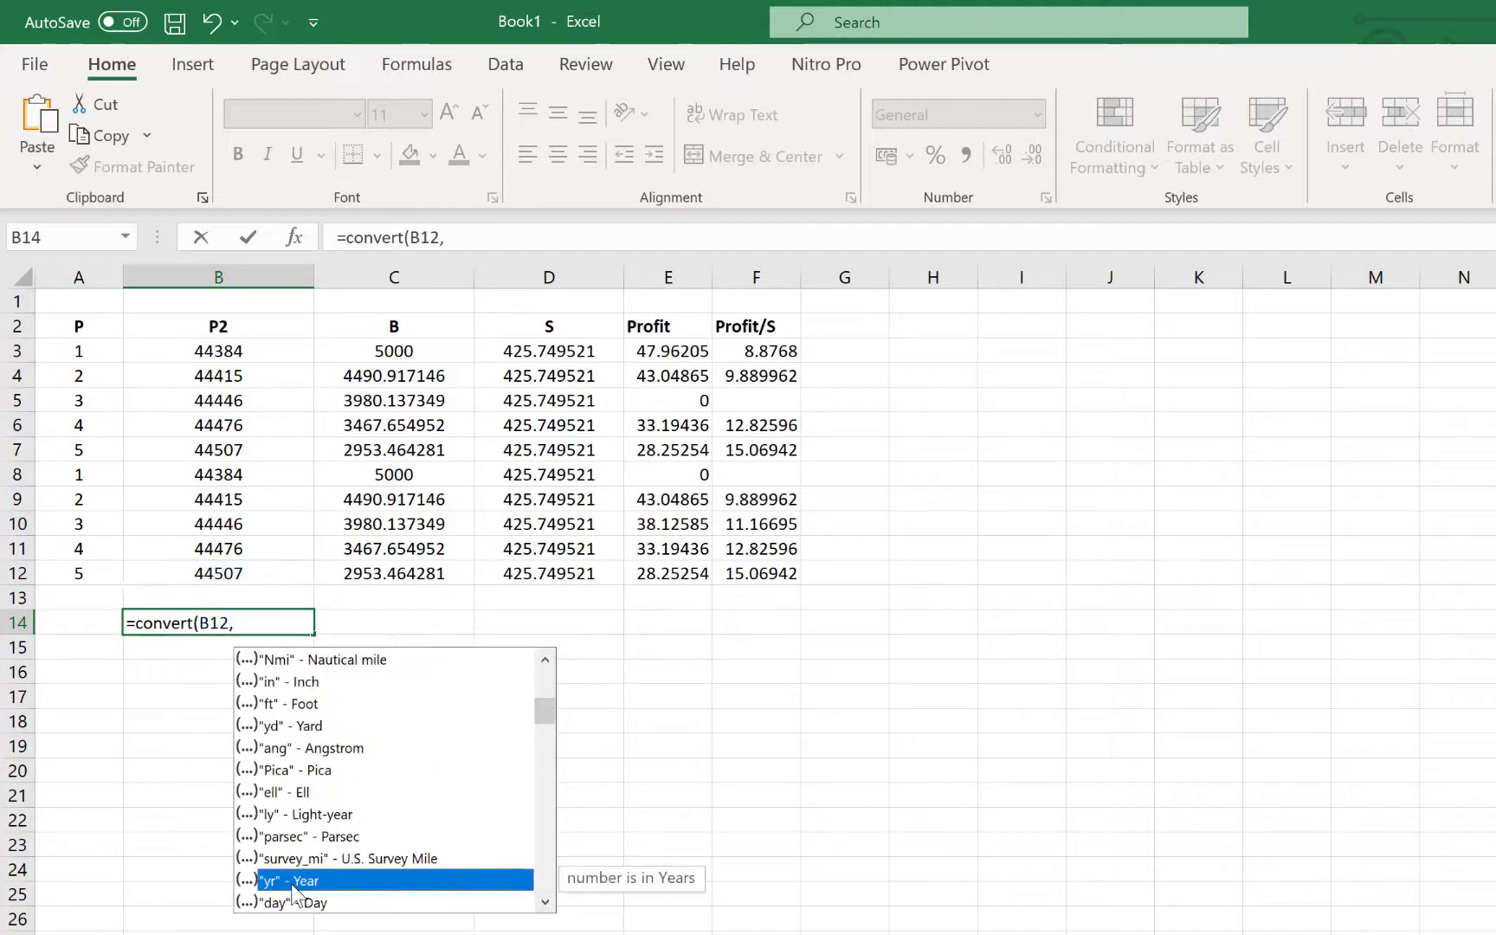
double_click(297, 882)
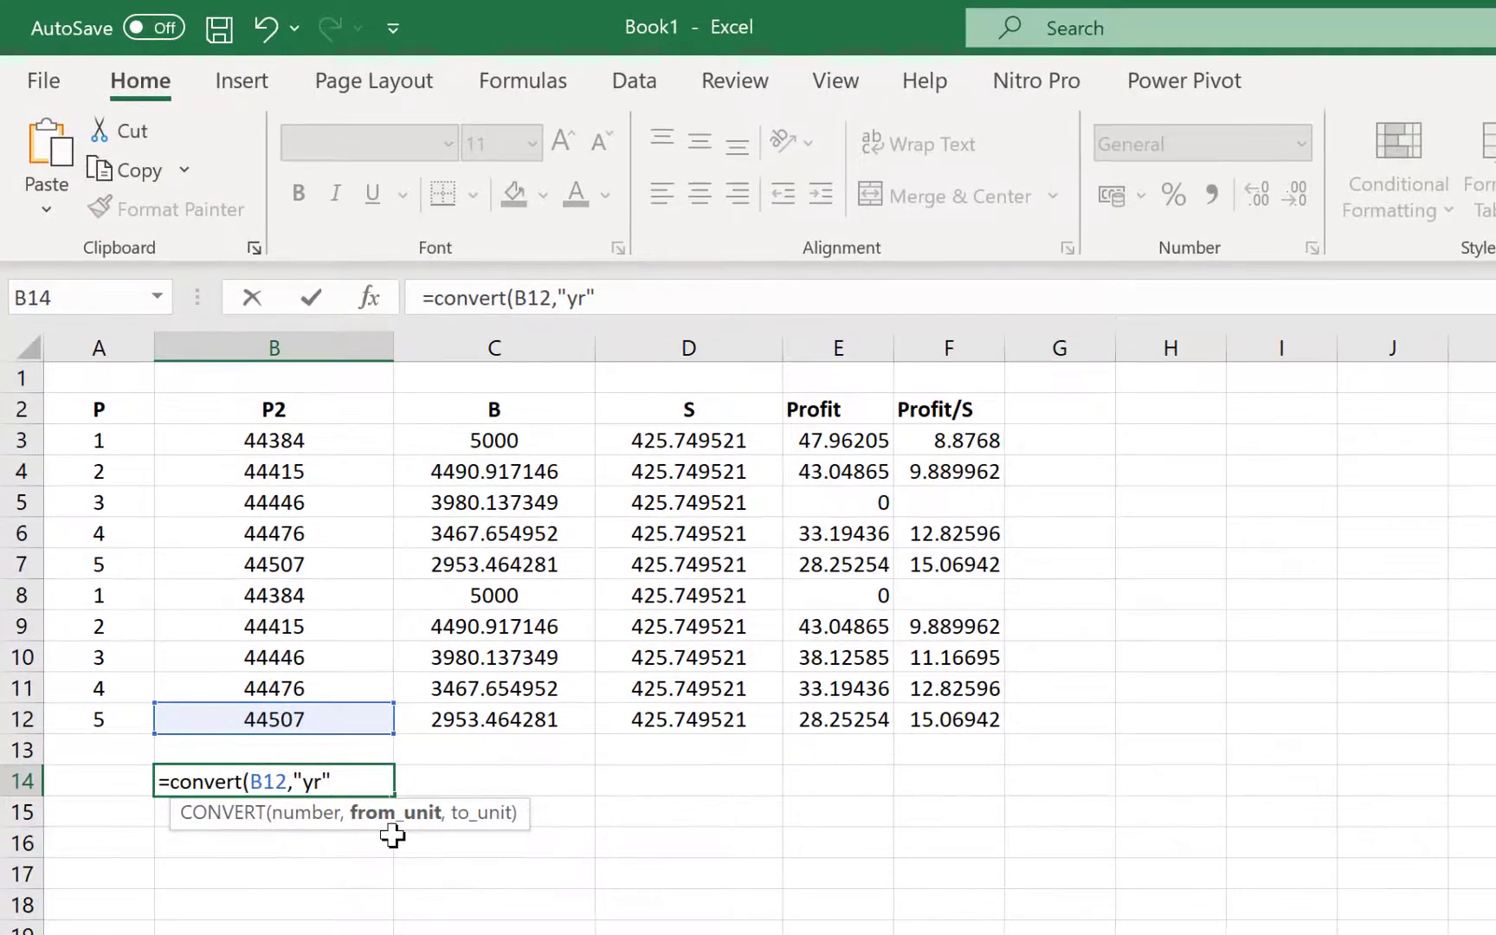
text(,)
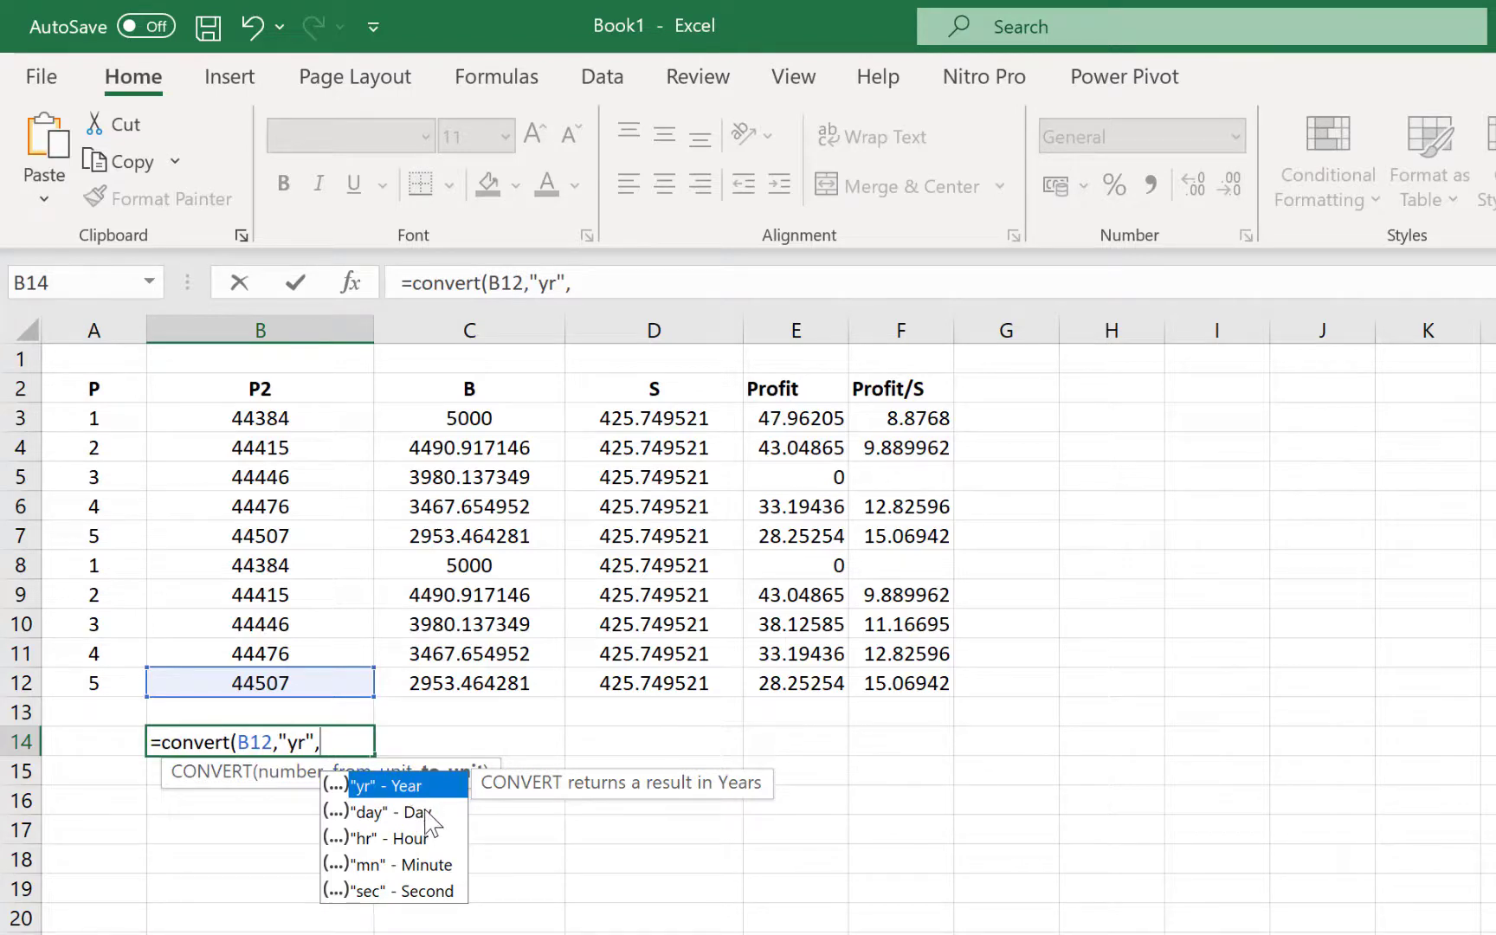
click(423, 866)
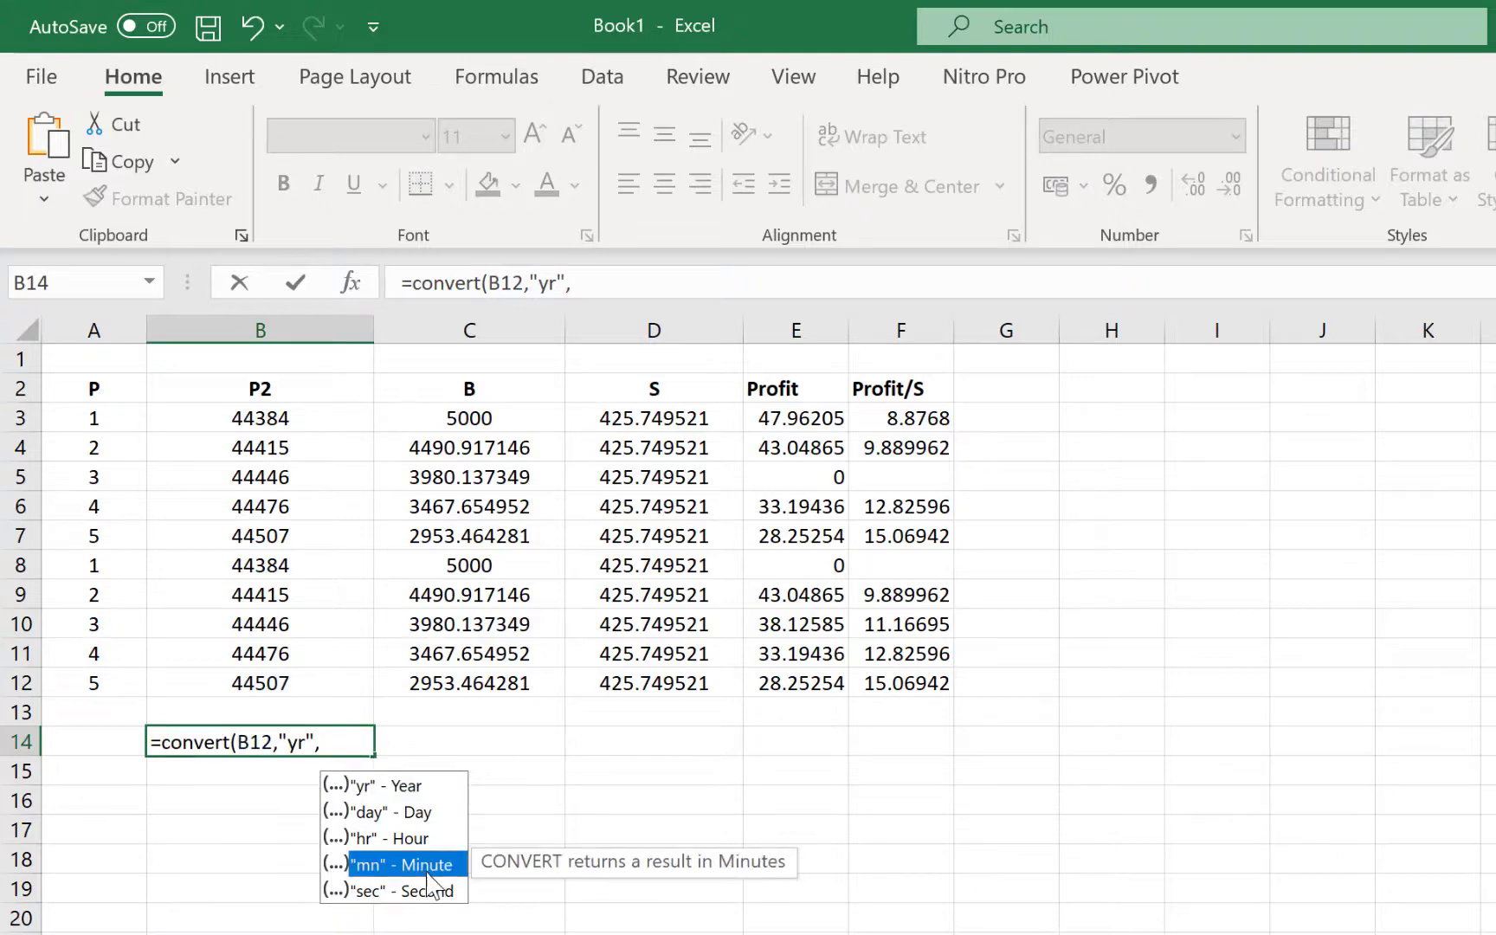
double_click(427, 873)
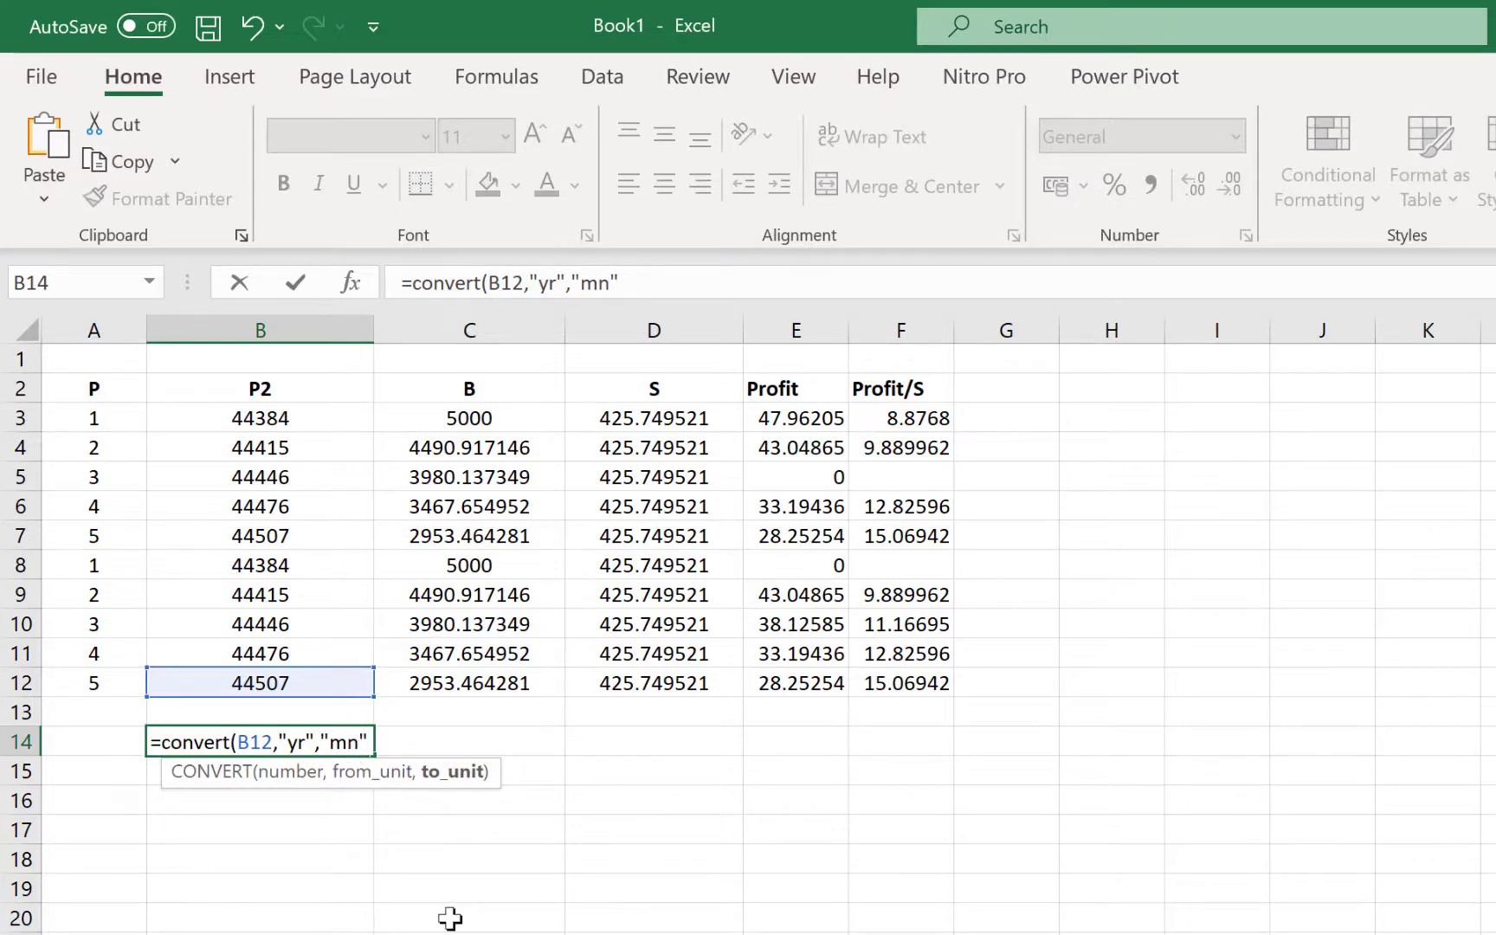
text())
key(Return)
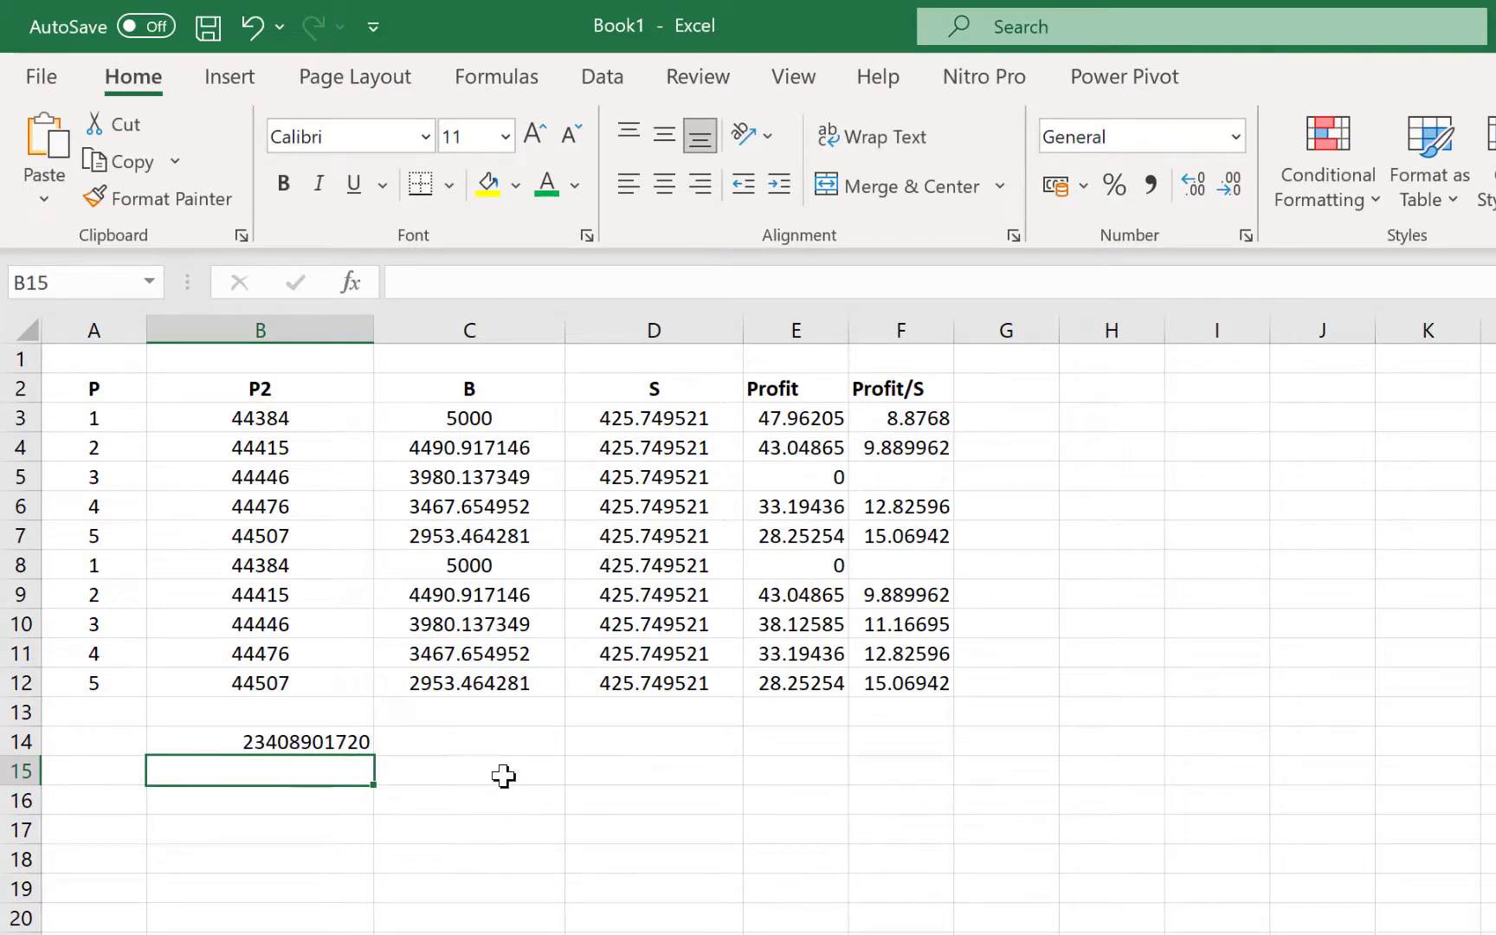
Enter =CONVERT(B12,"m","yd") in B17 to convert 44507 meters to yards
click(220, 832)
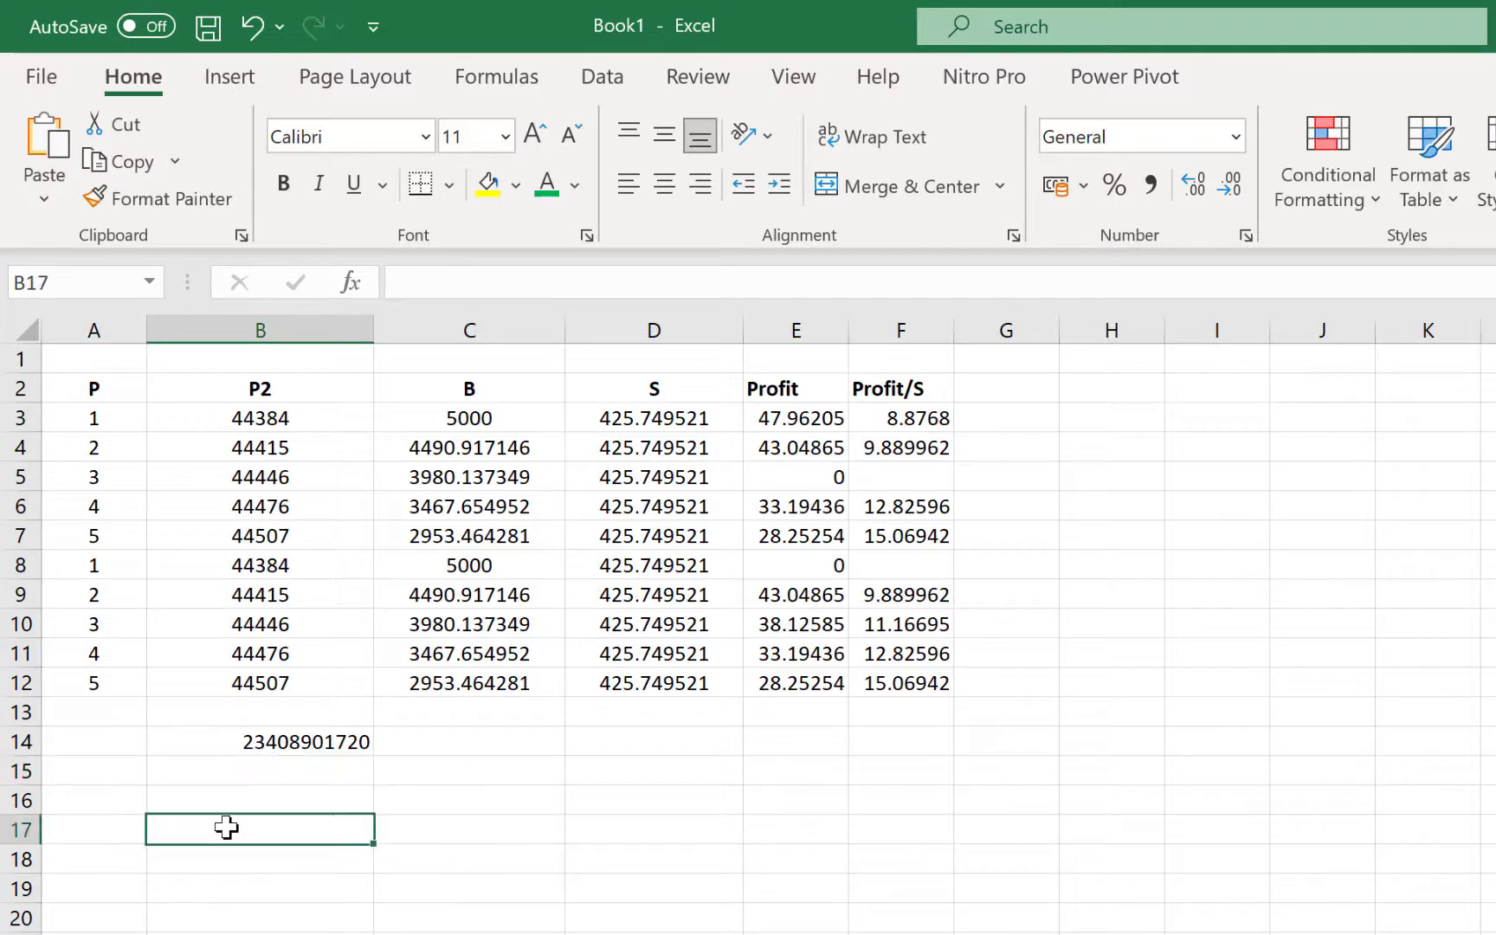
text(=)
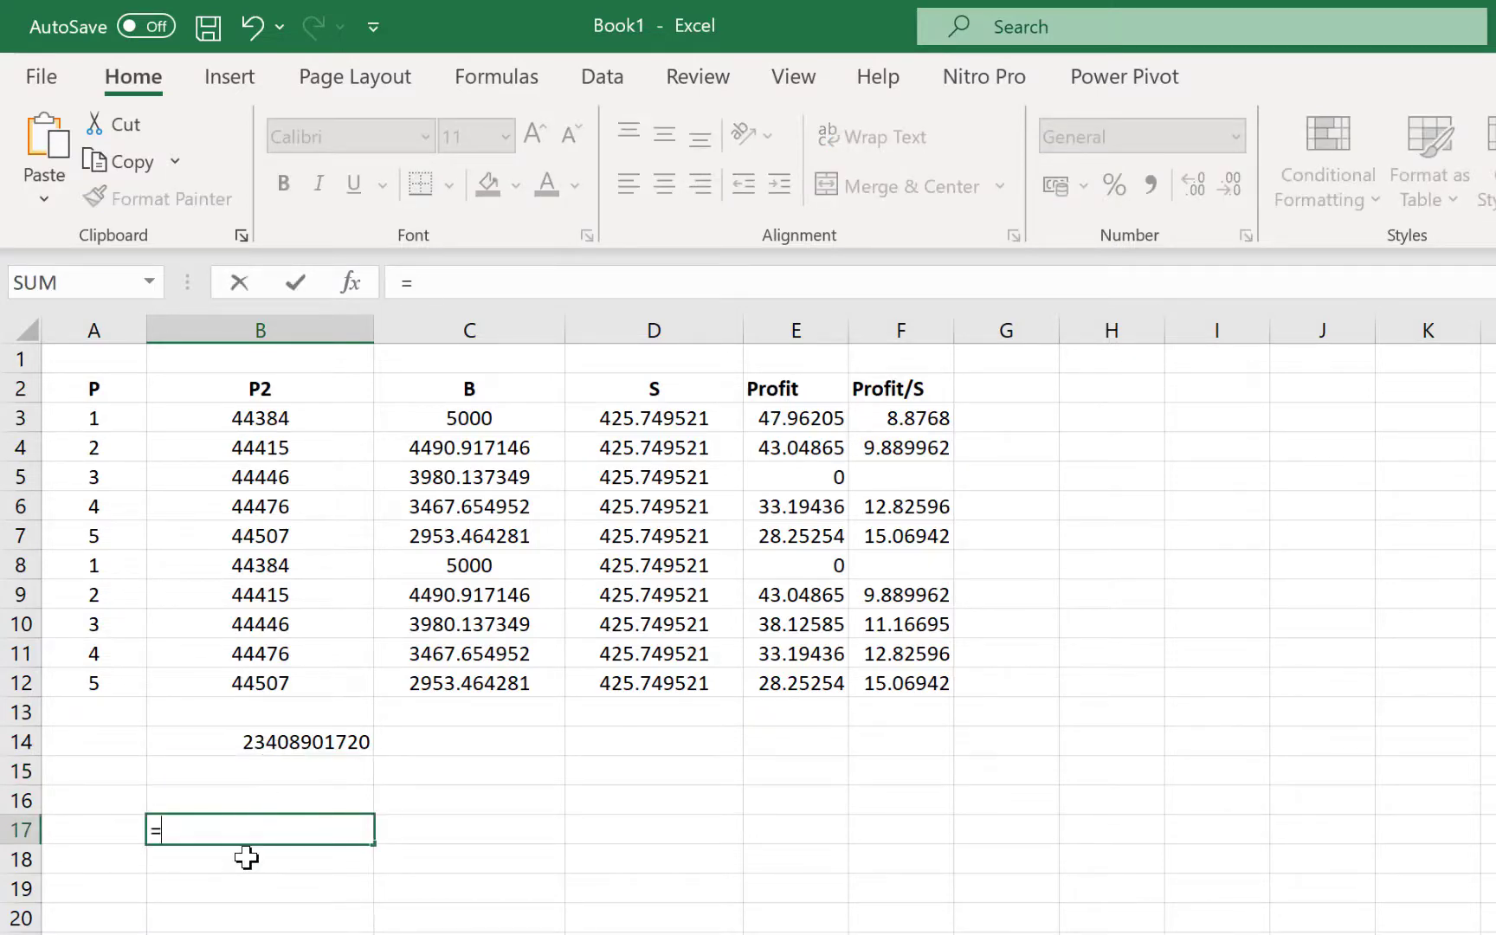
text(convert)
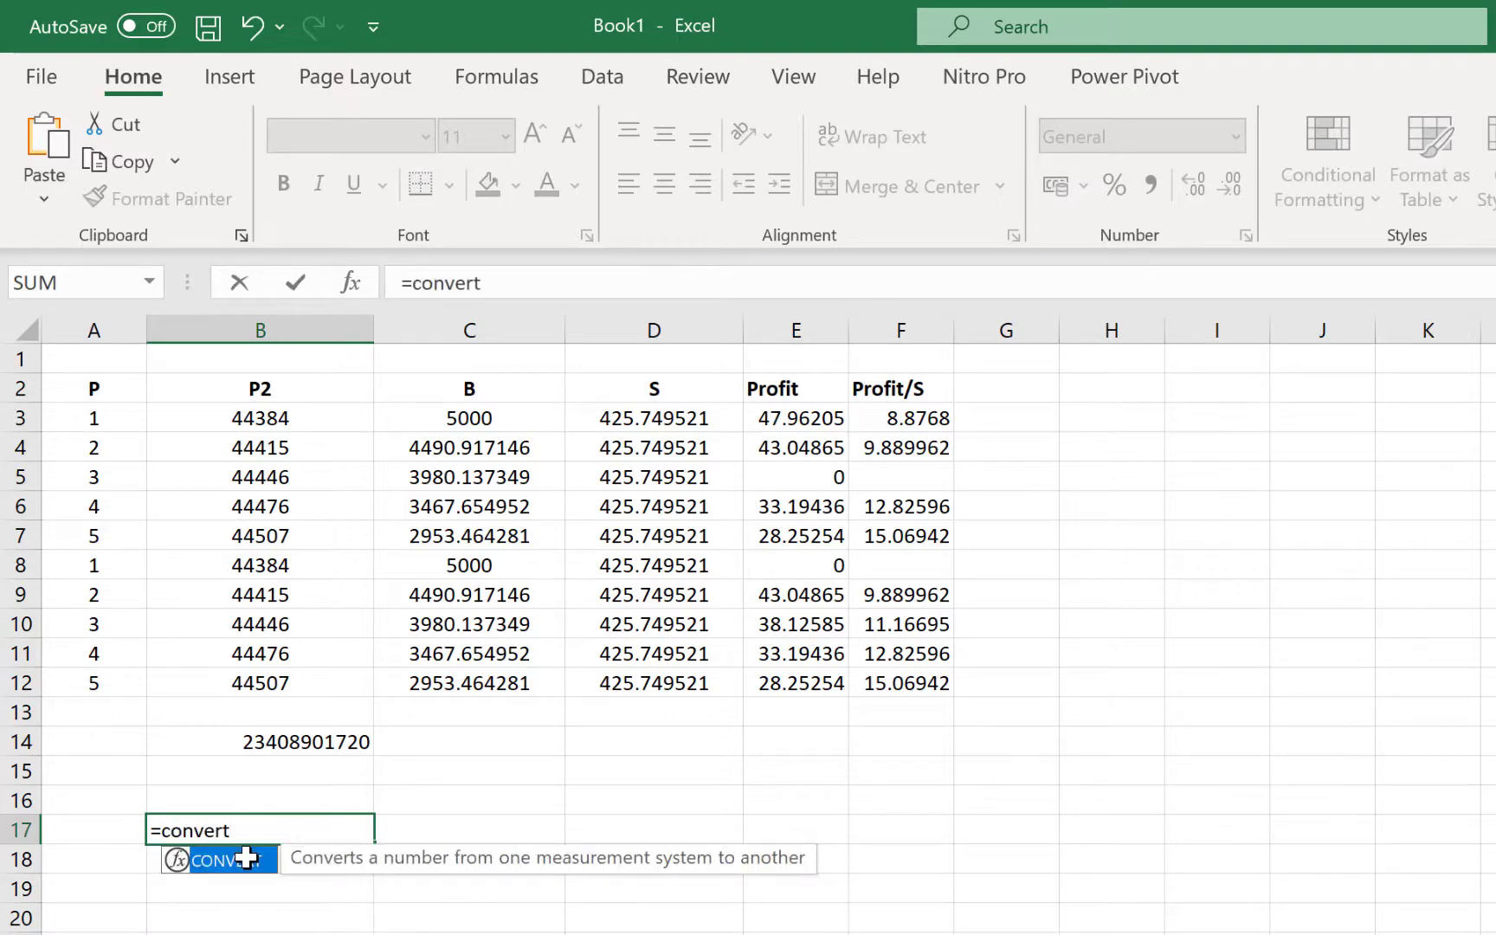
text(()
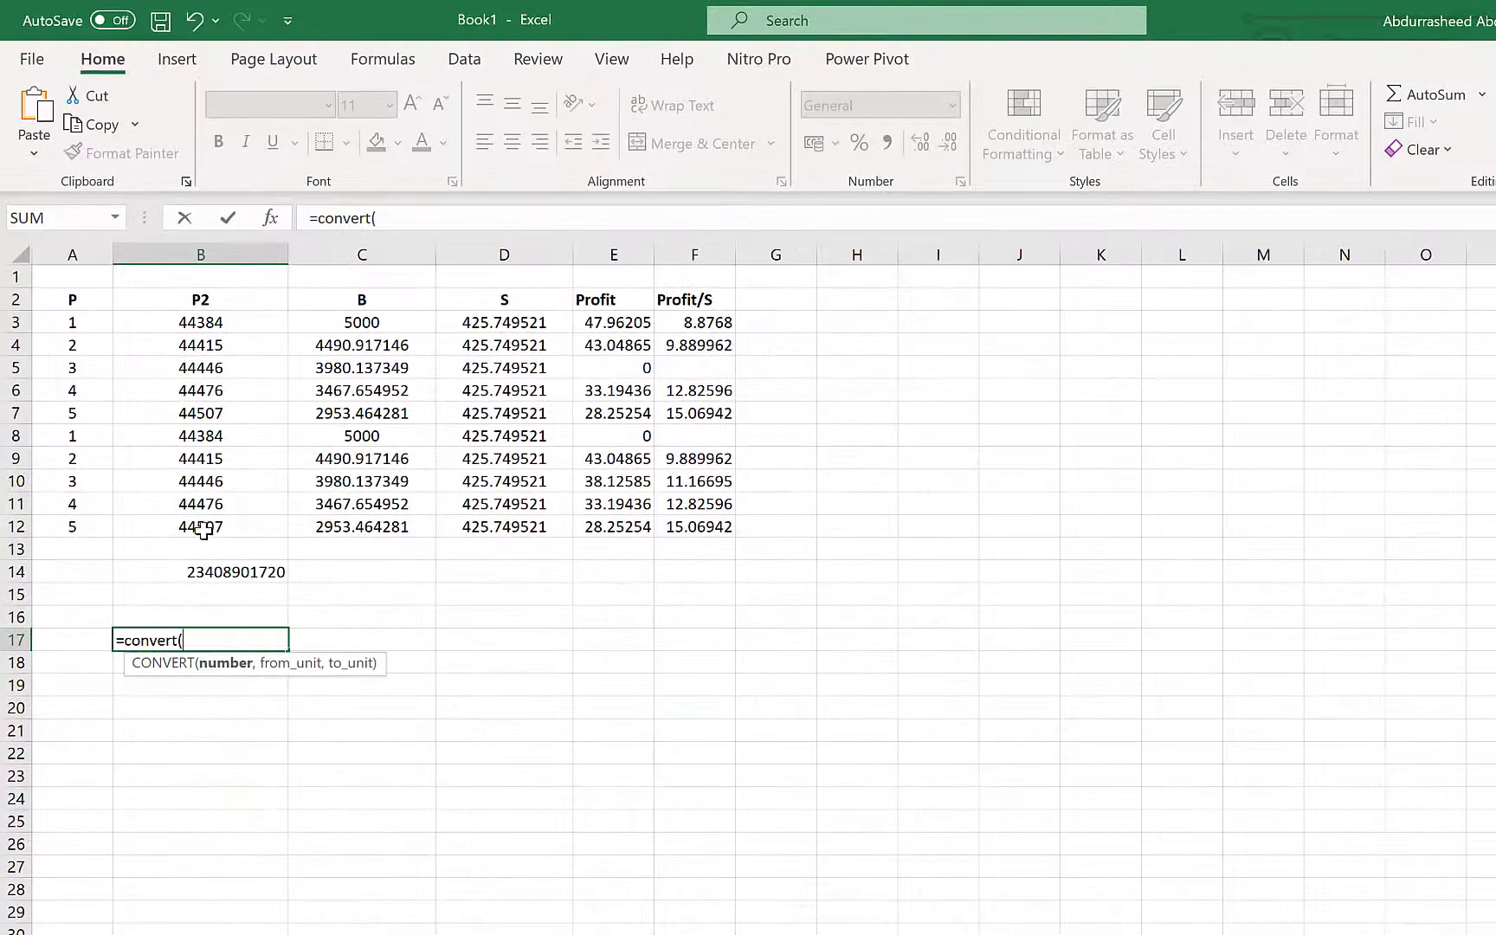
click(203, 528)
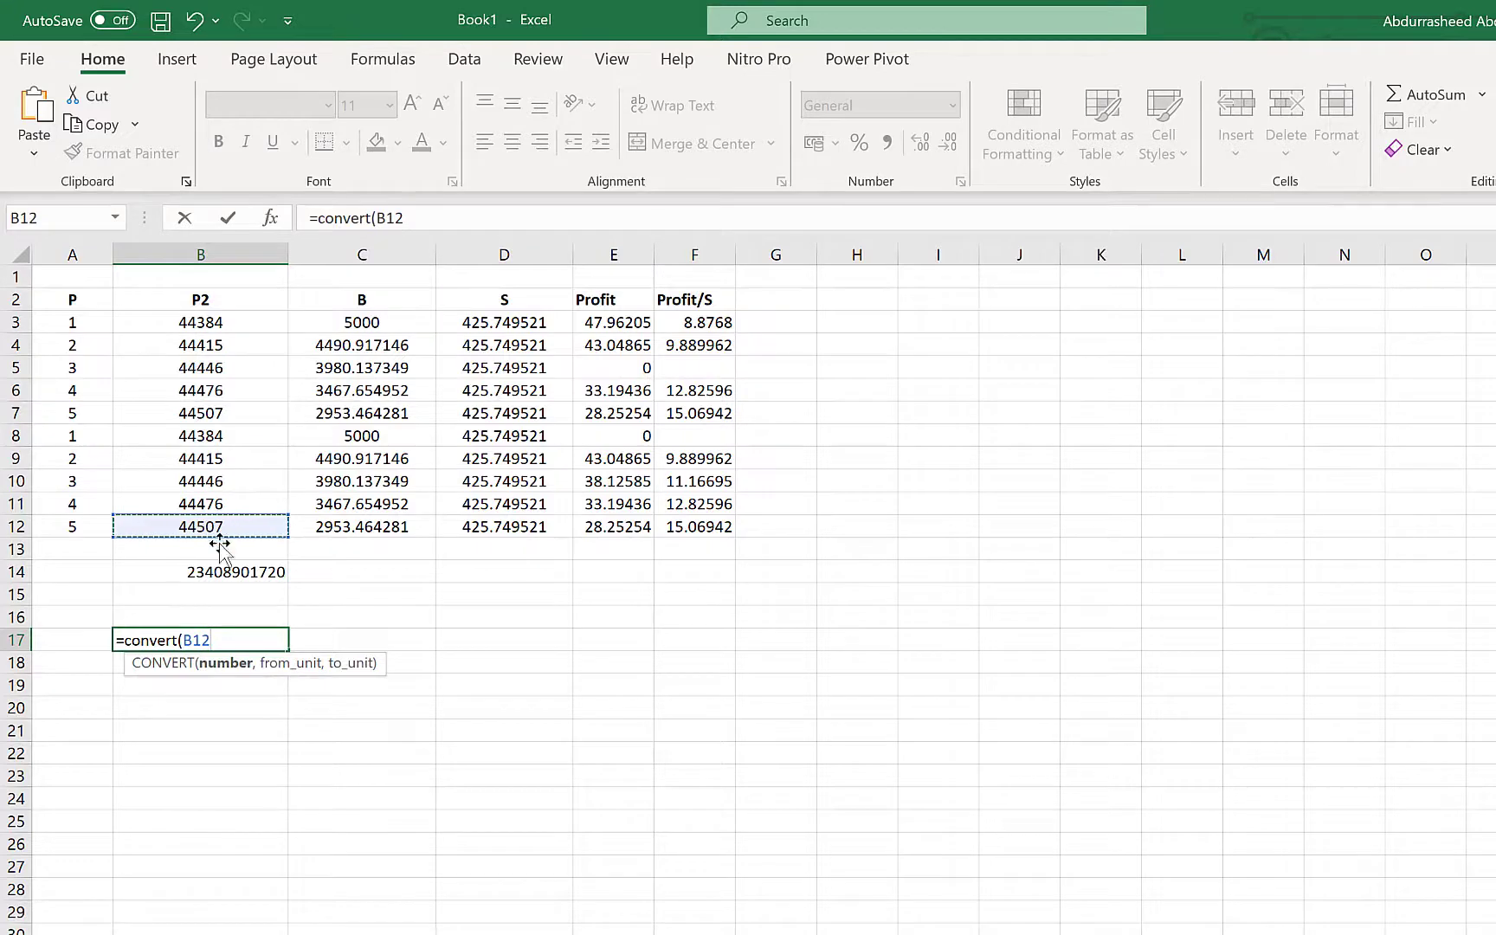
text(,)
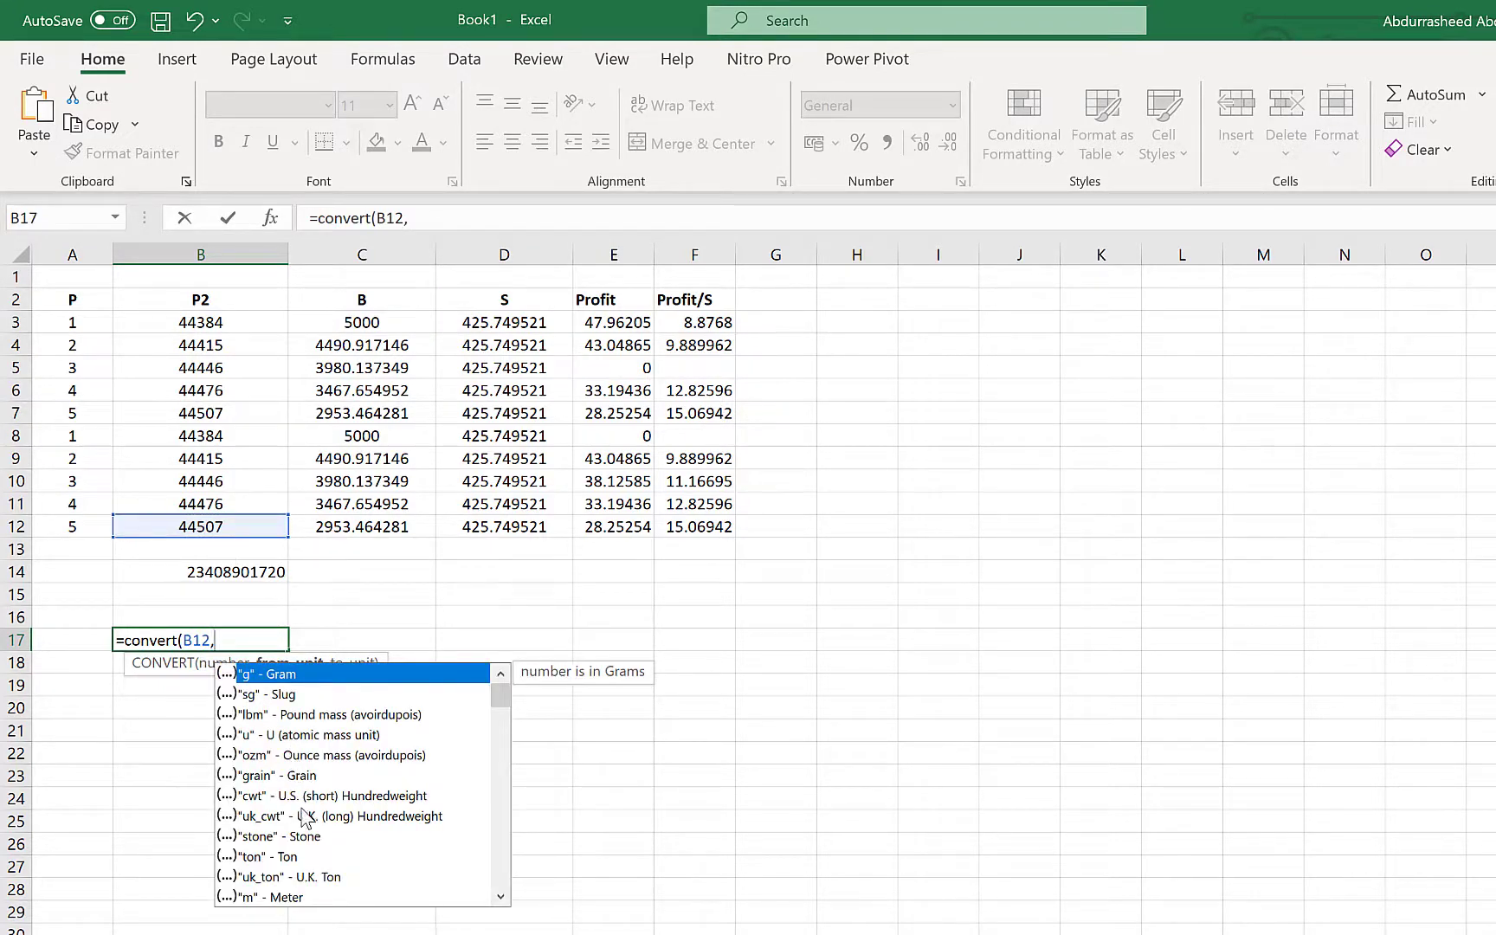
click(305, 900)
double_click(304, 900)
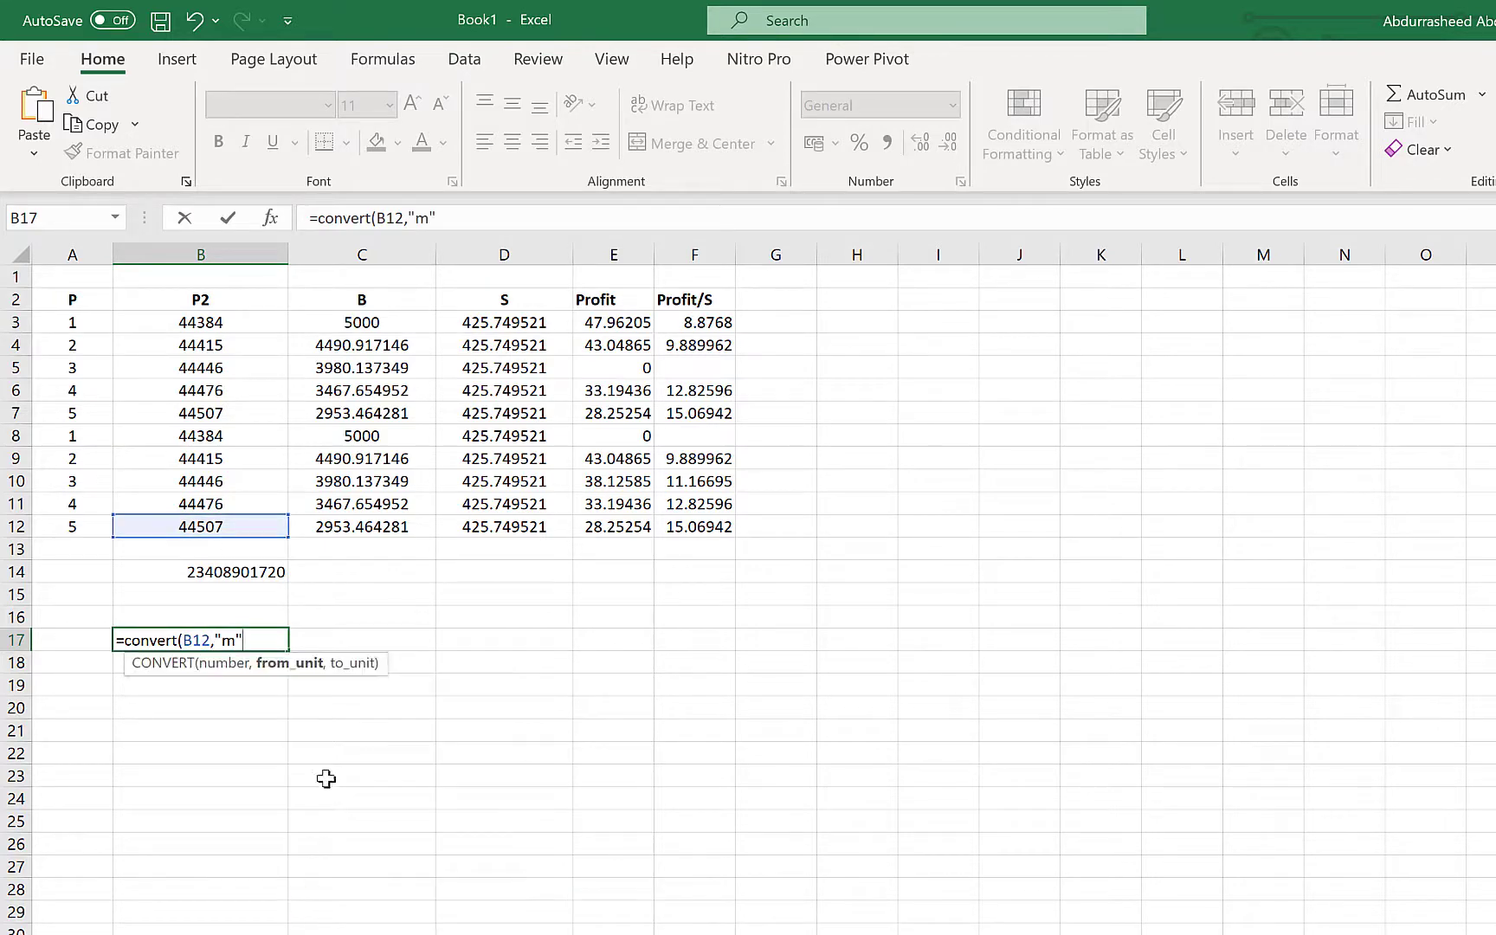
text(,)
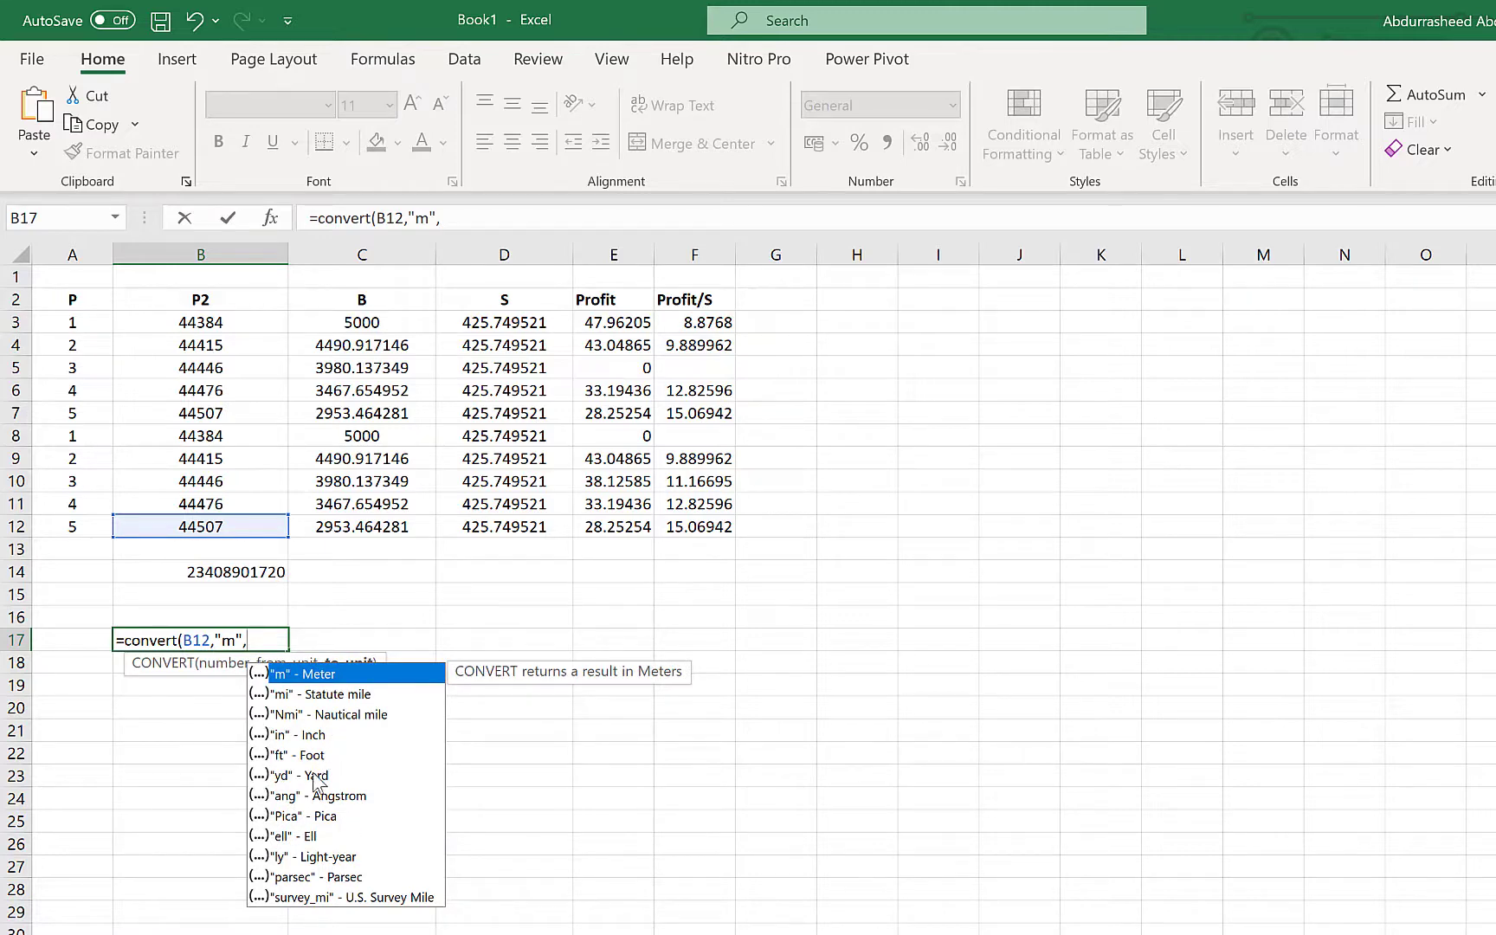
click(317, 779)
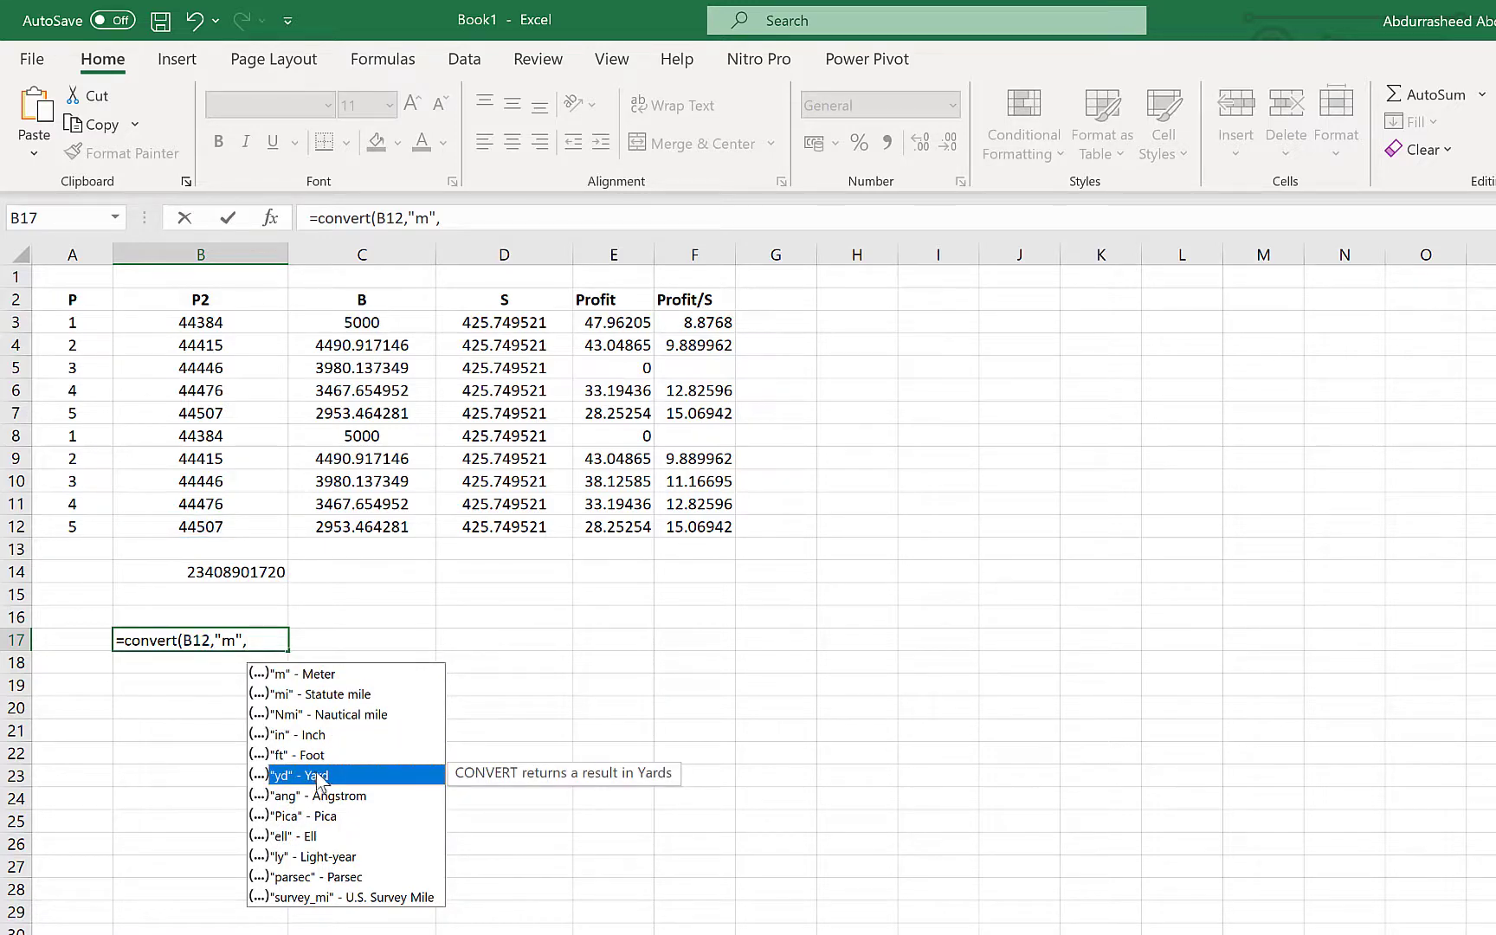
double_click(321, 779)
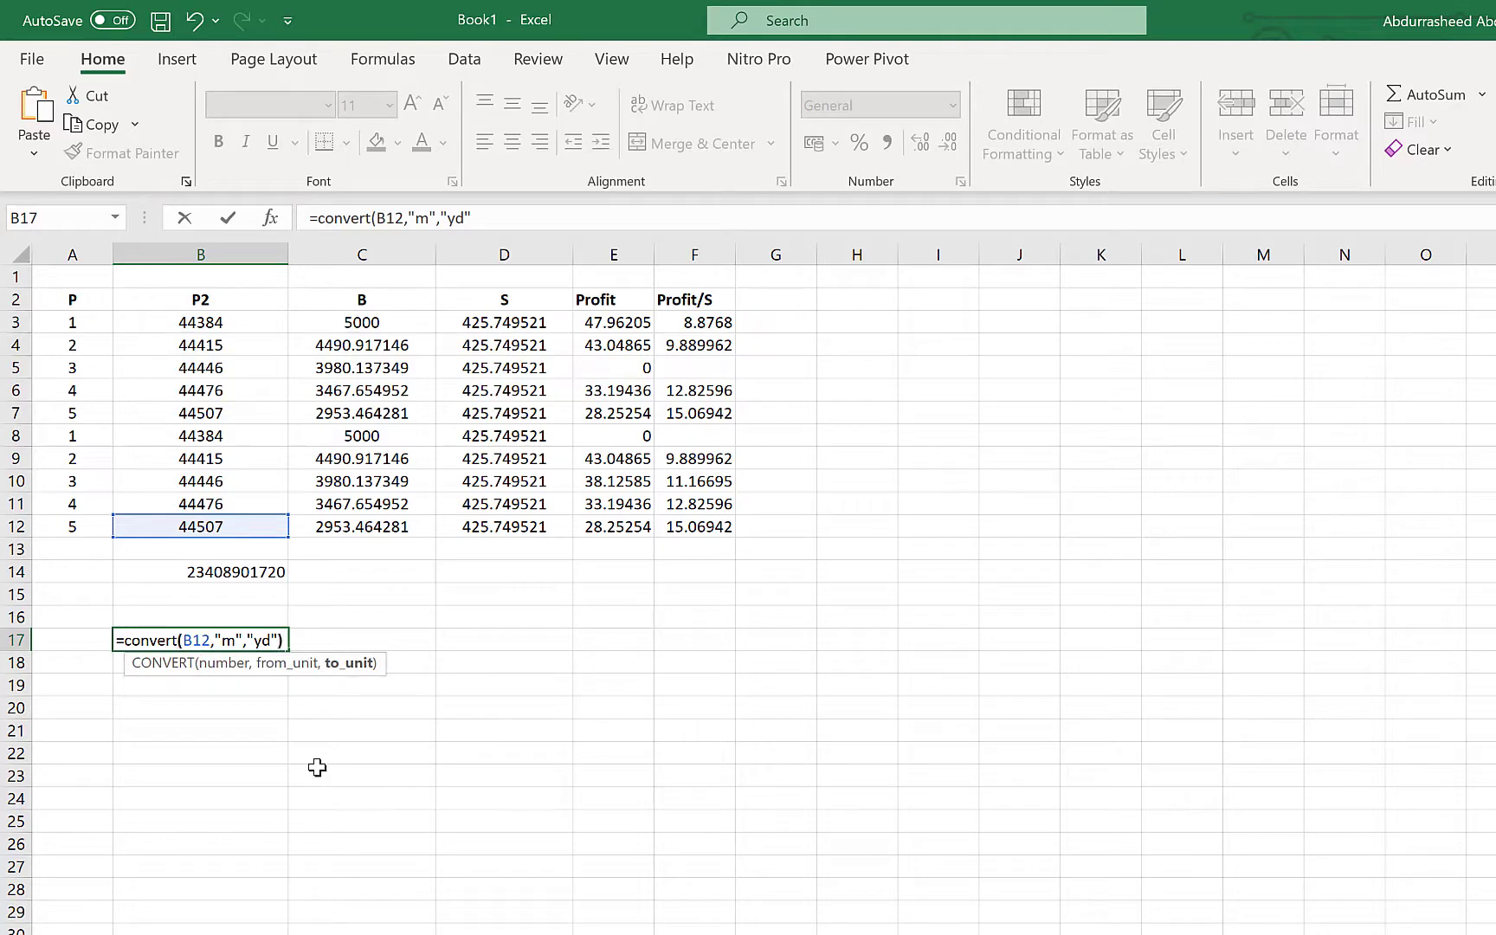
text())
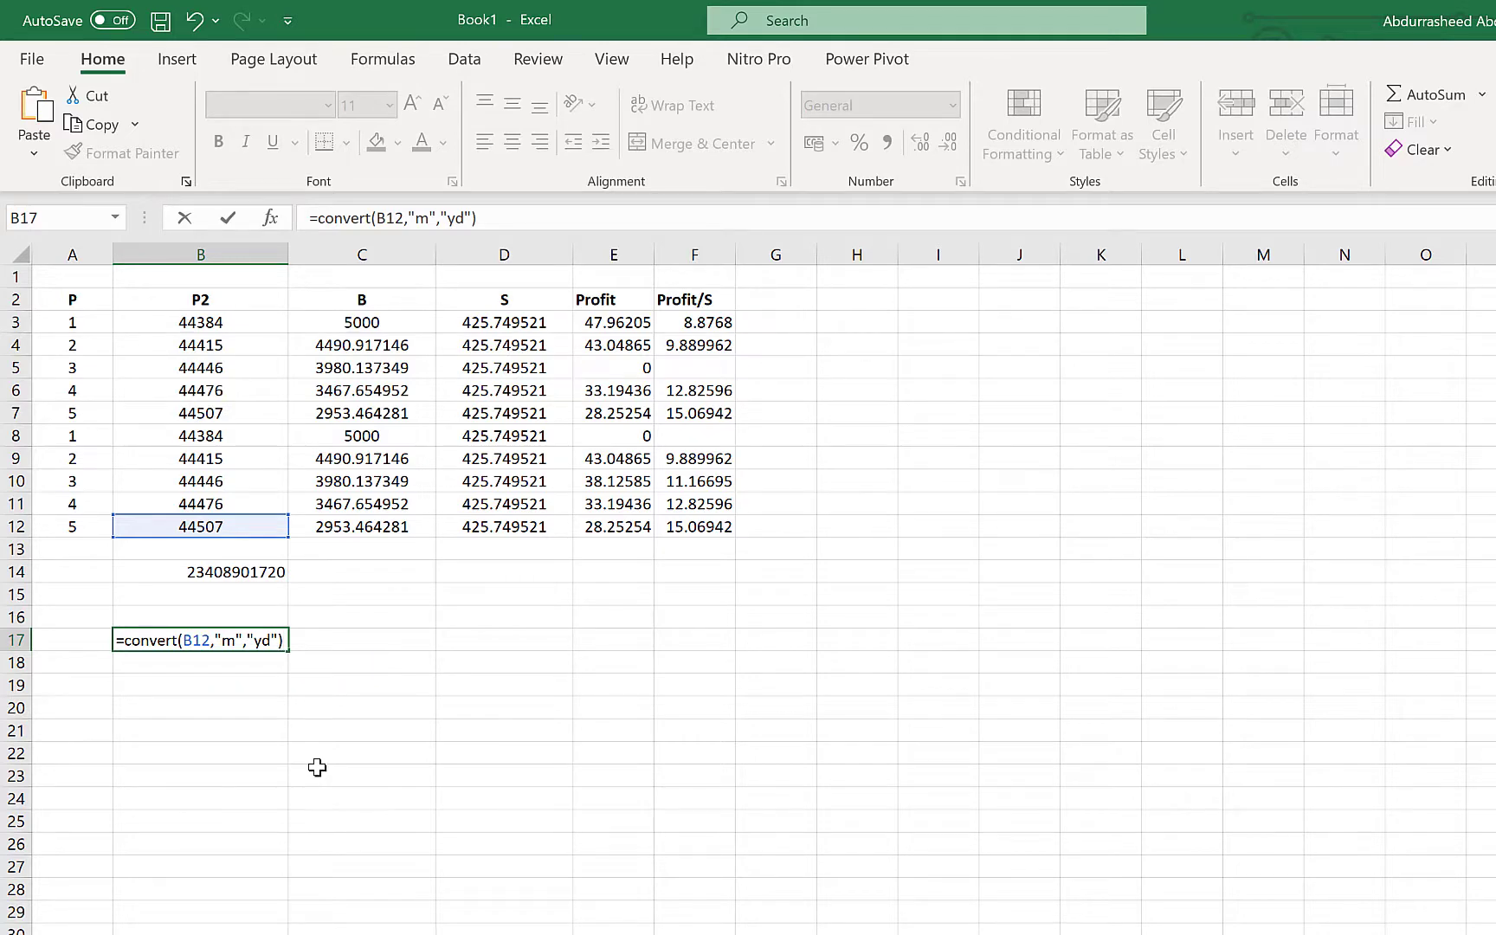
key(Return)
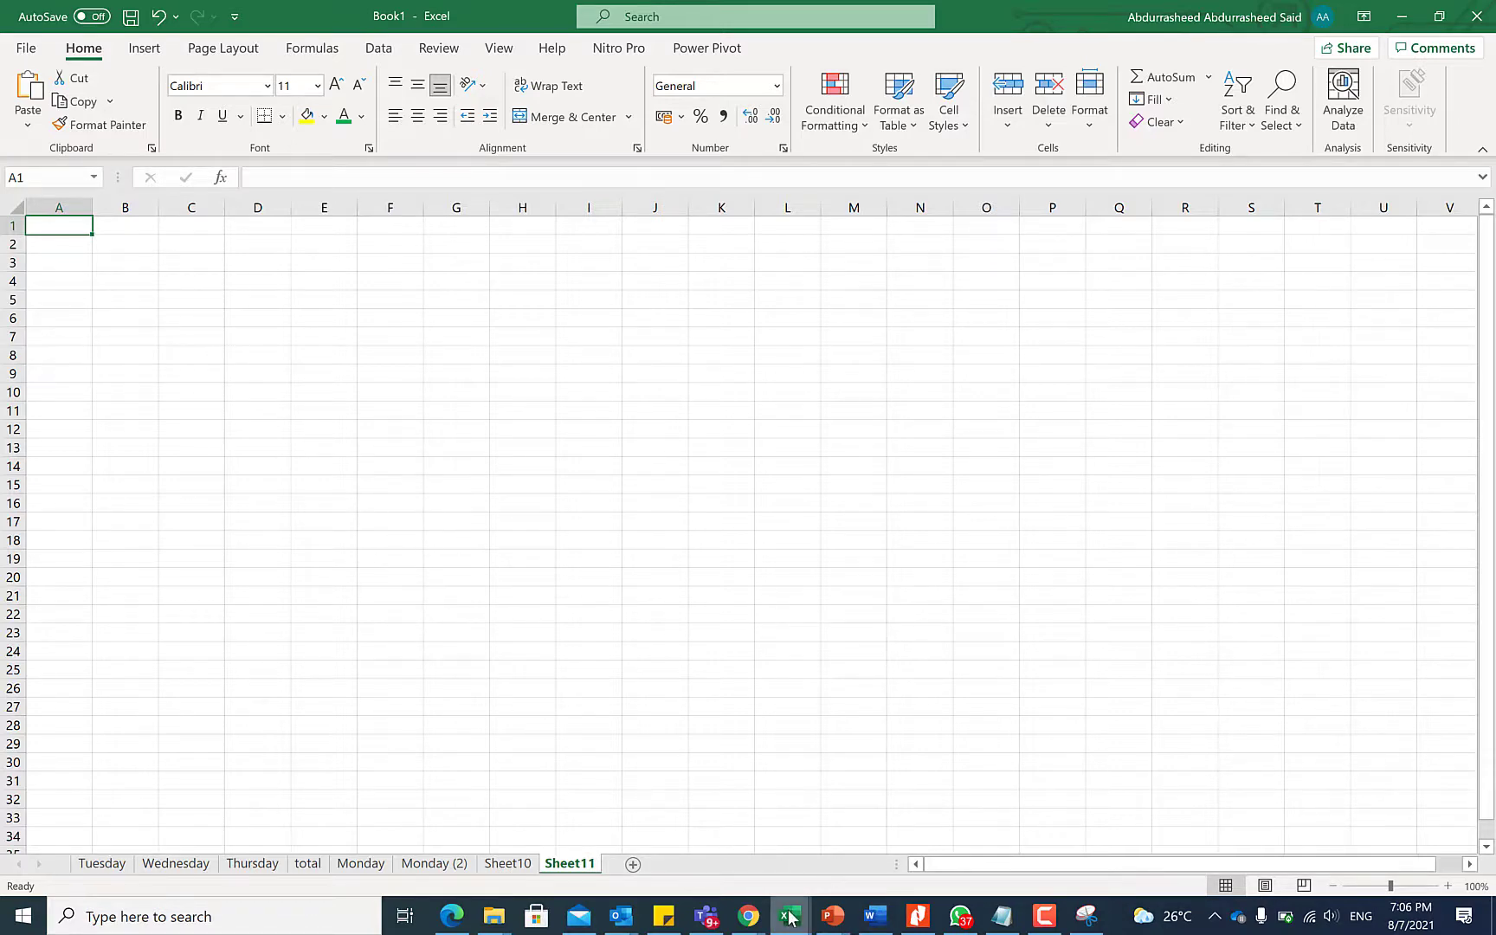
Switch to the web browser and load x-rates.com
click(750, 916)
click(764, 814)
text(x)
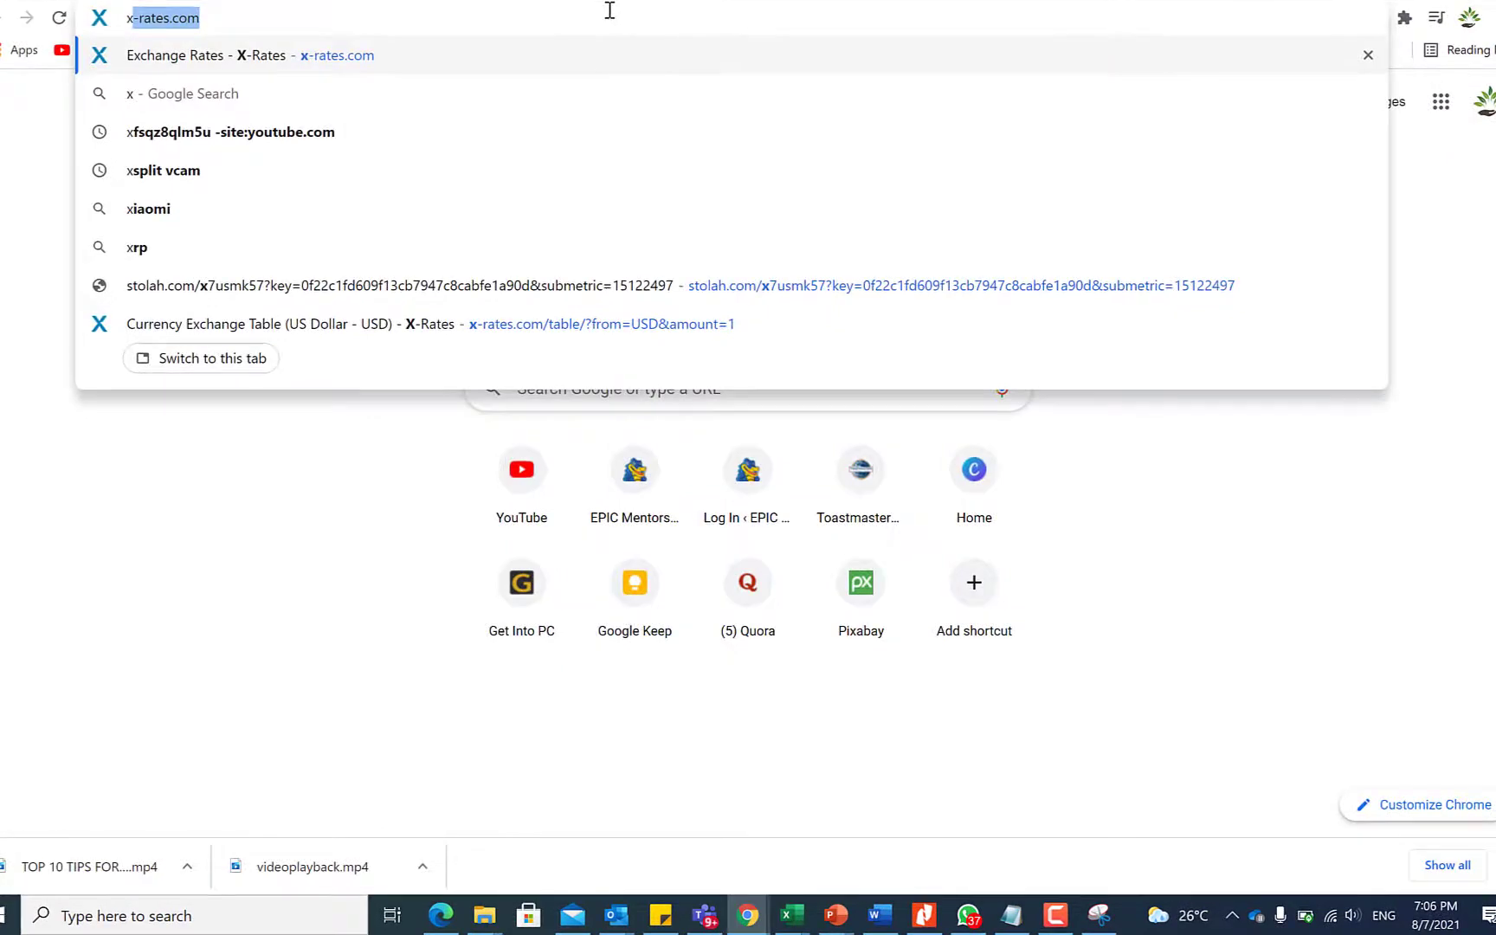
key(Return)
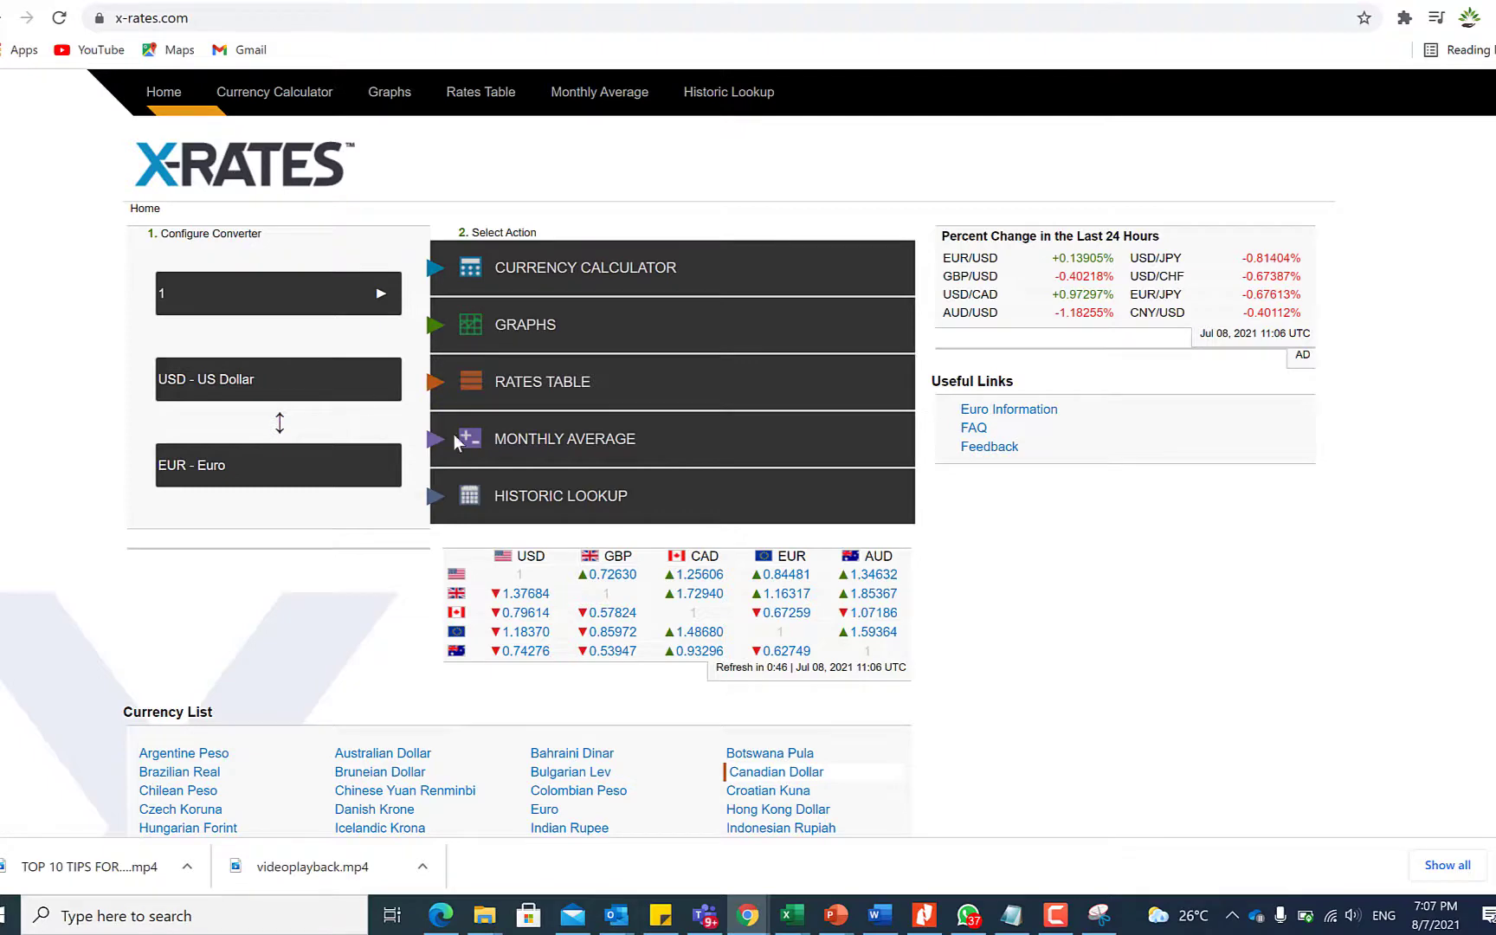
Open the US Dollar Rates Table page and select its URL
click(577, 387)
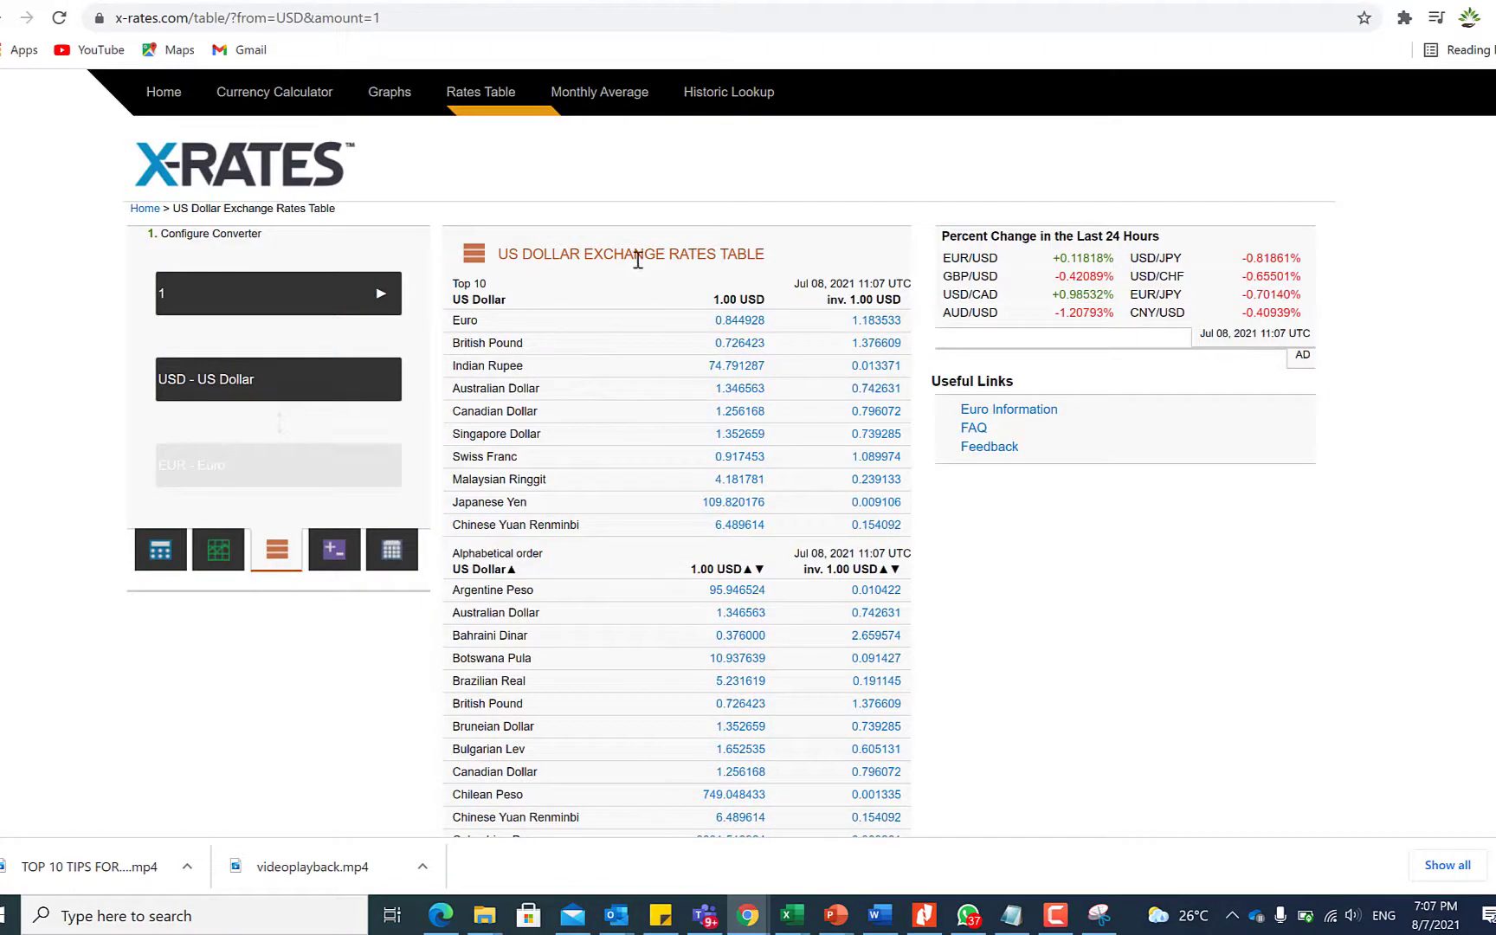
scroll(617, 641, down, 6)
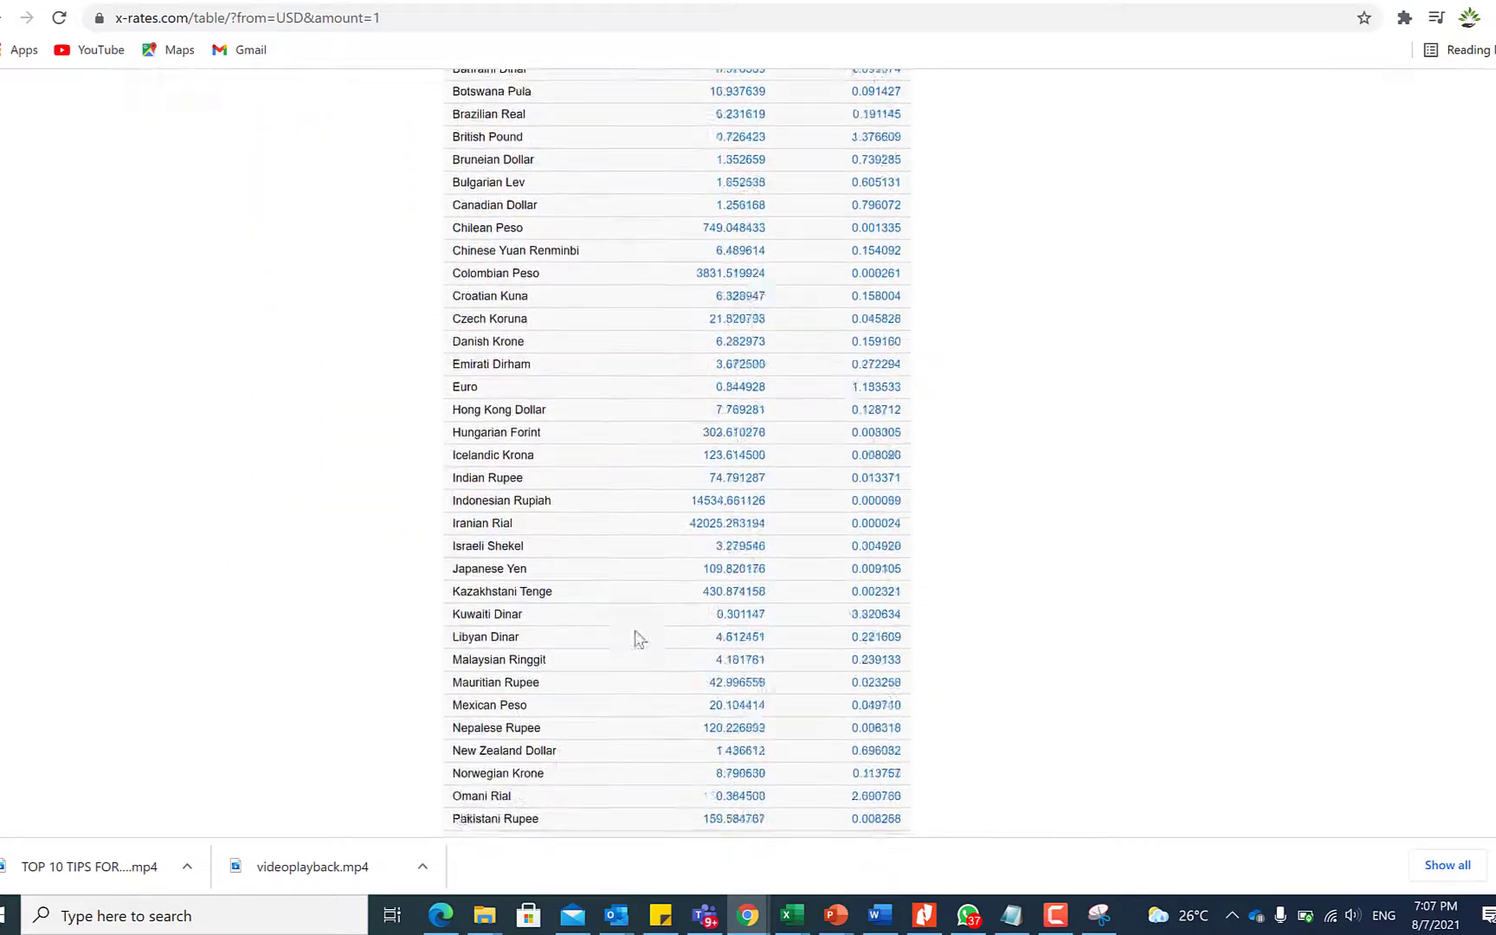
scroll(638, 728, up, 7)
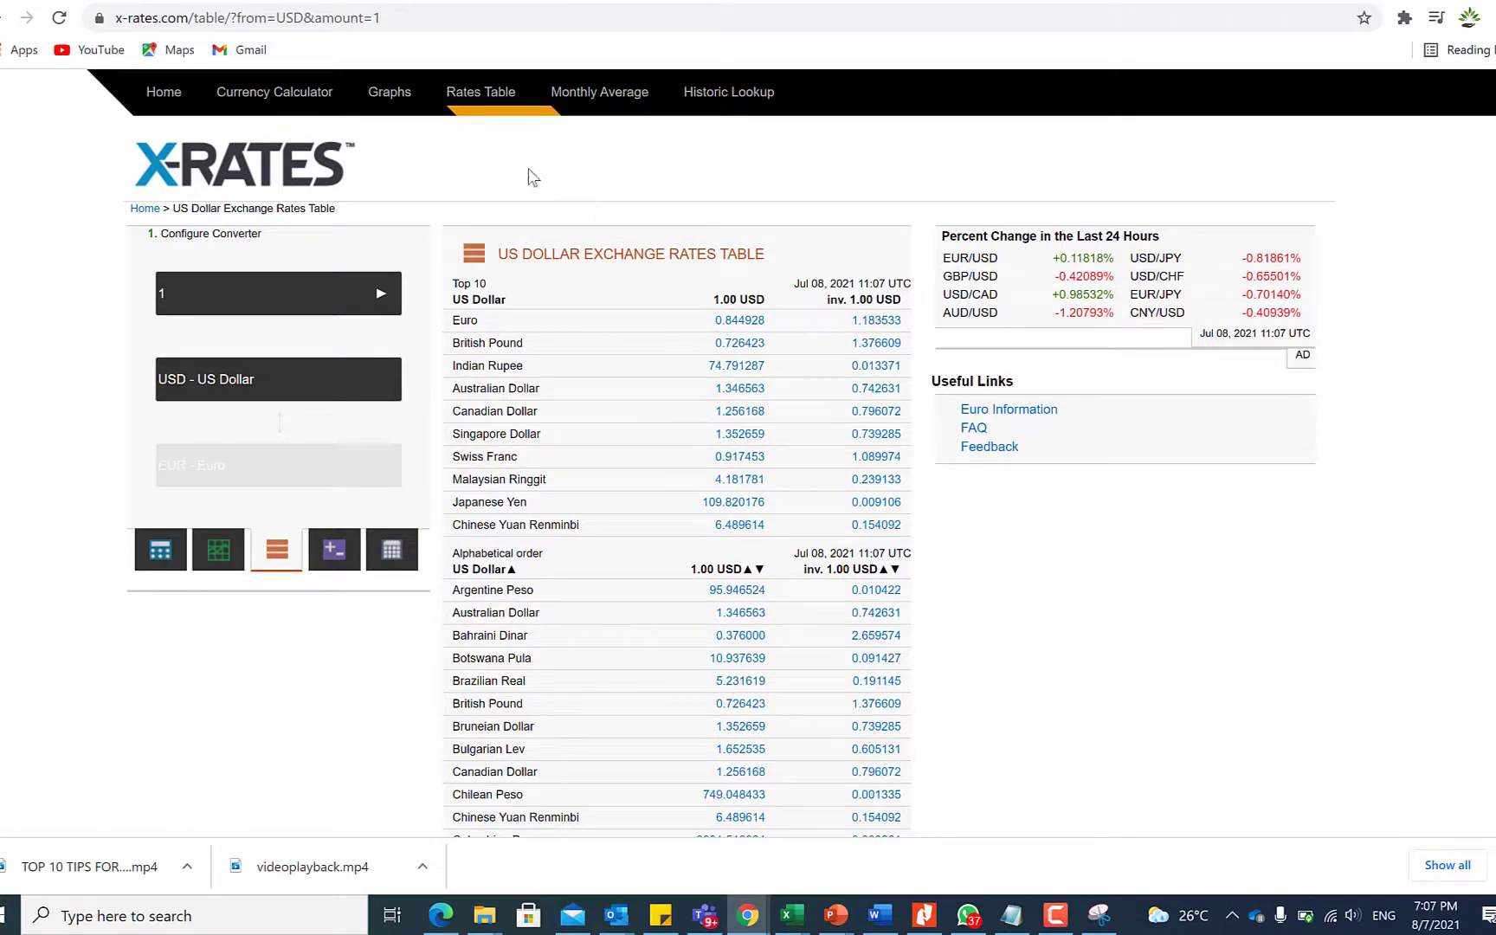
click(375, 18)
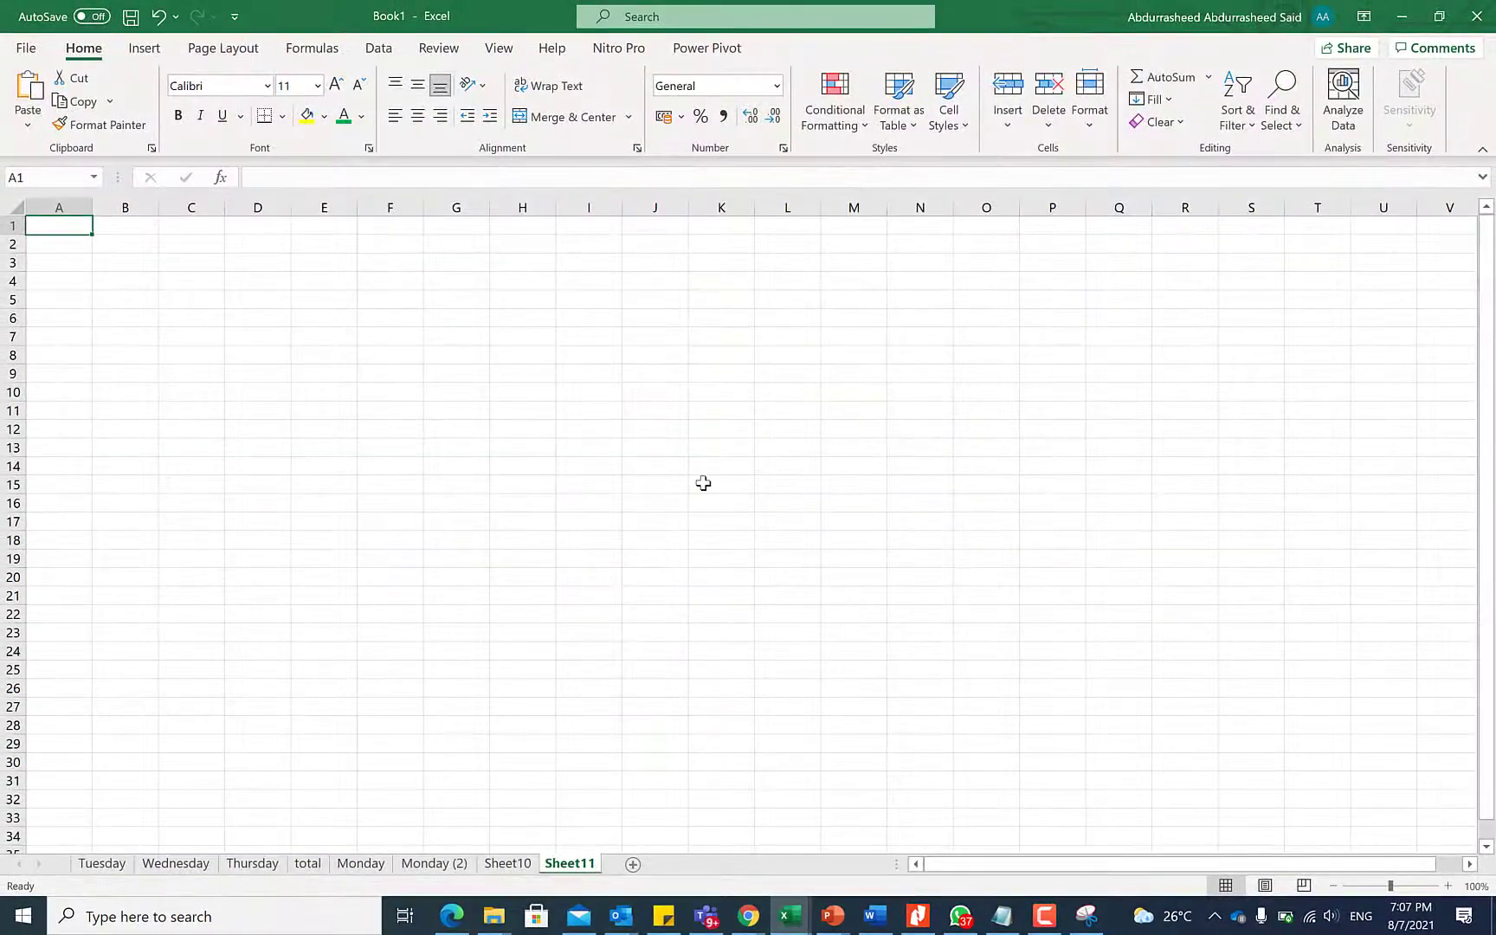
Start a Data > From Web import using the pasted x-rates.com rates-table URL
click(420, 56)
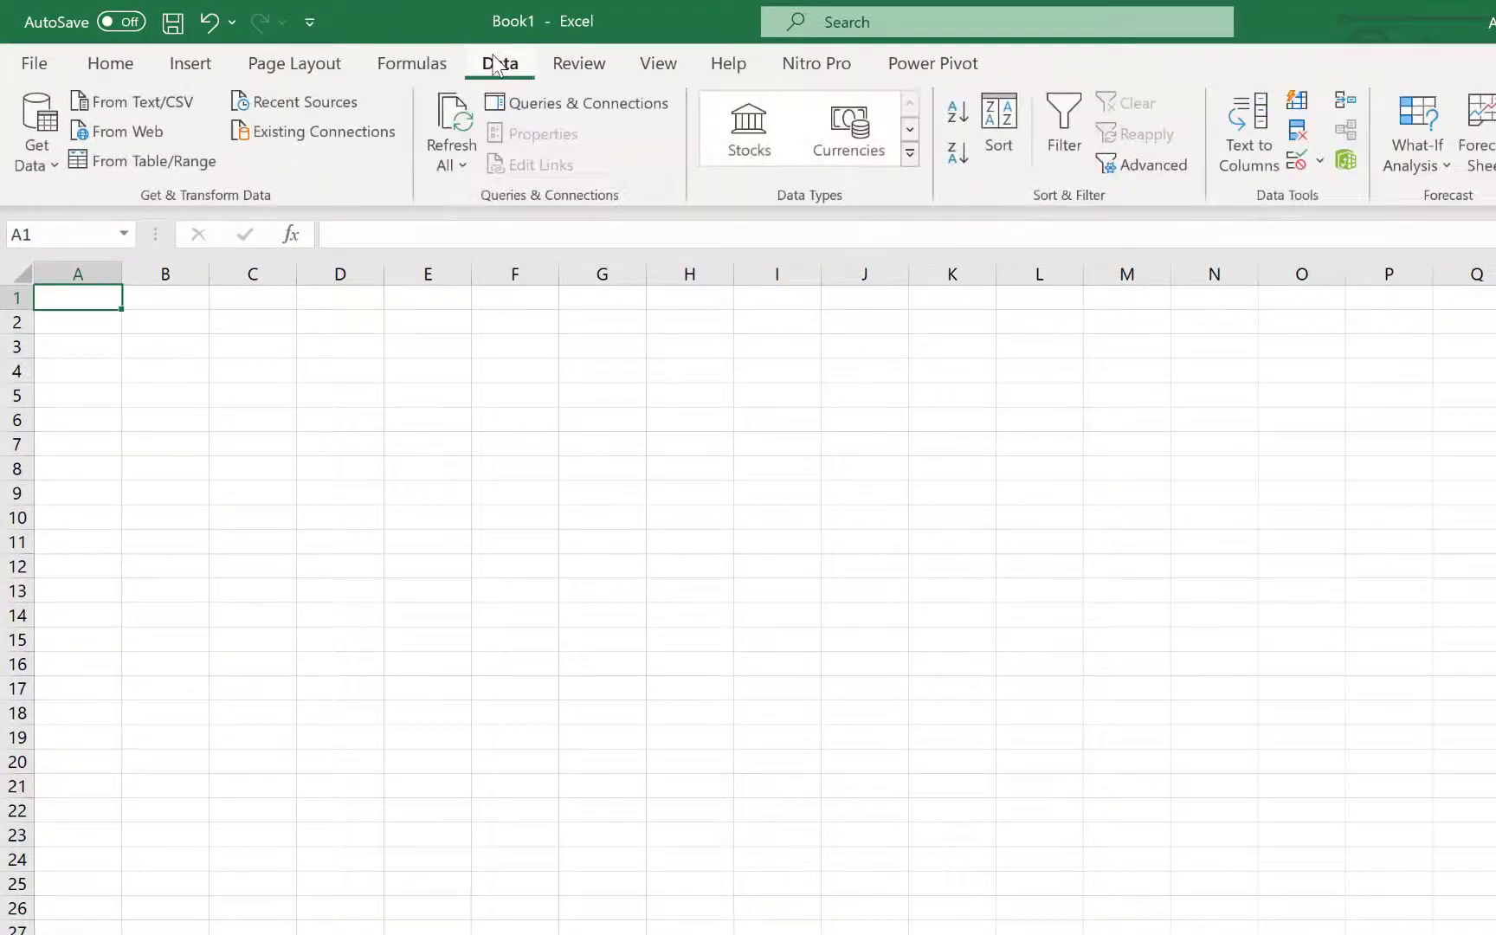
click(126, 133)
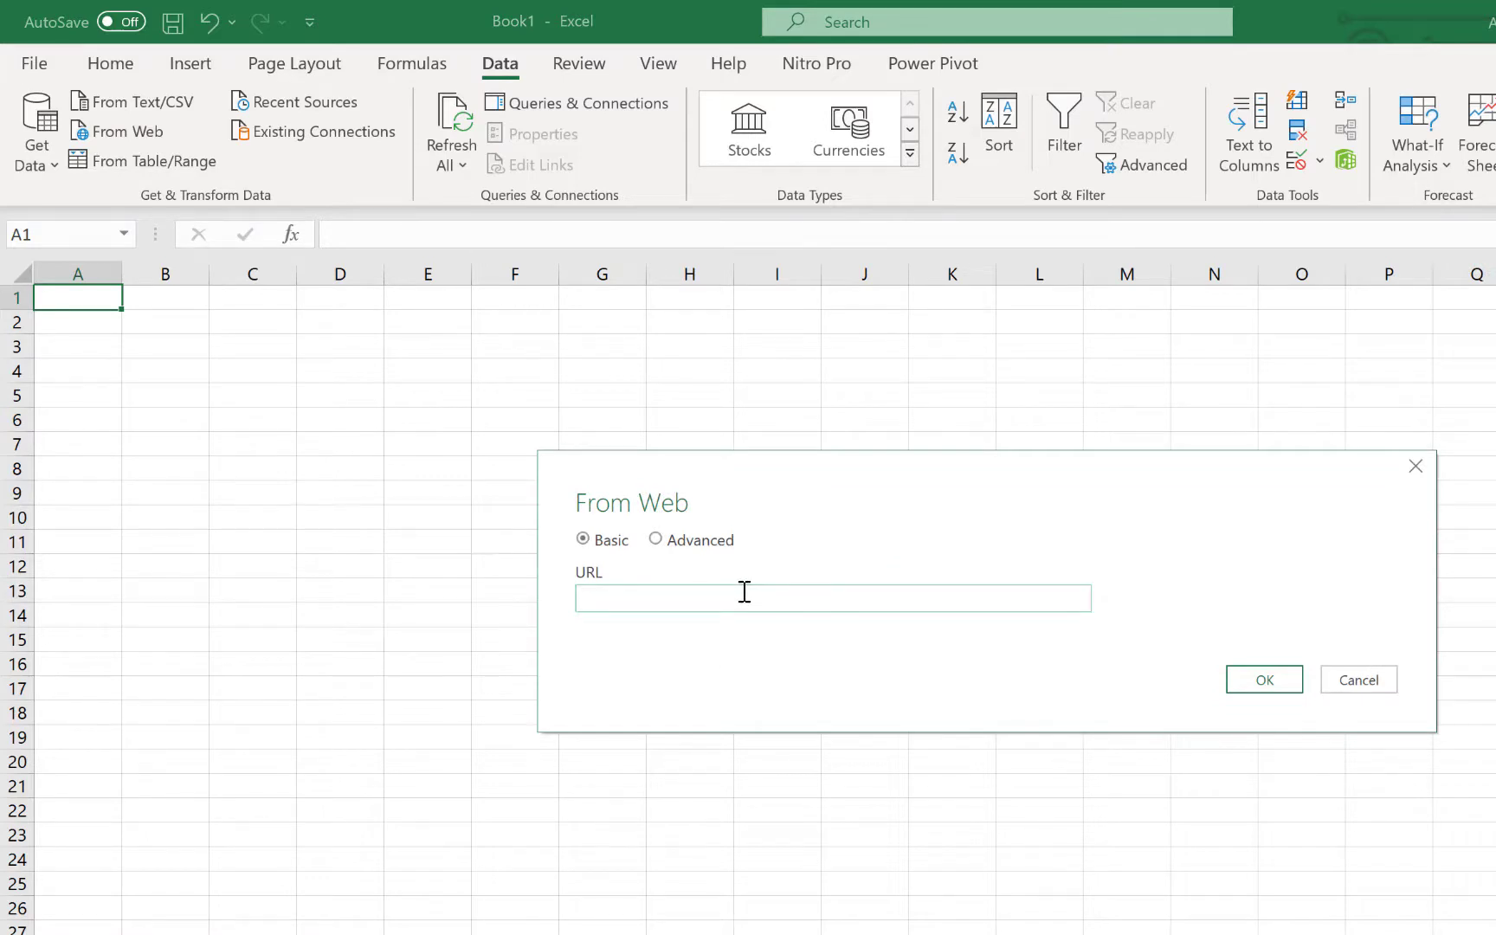
key(ctrl+v)
click(1230, 684)
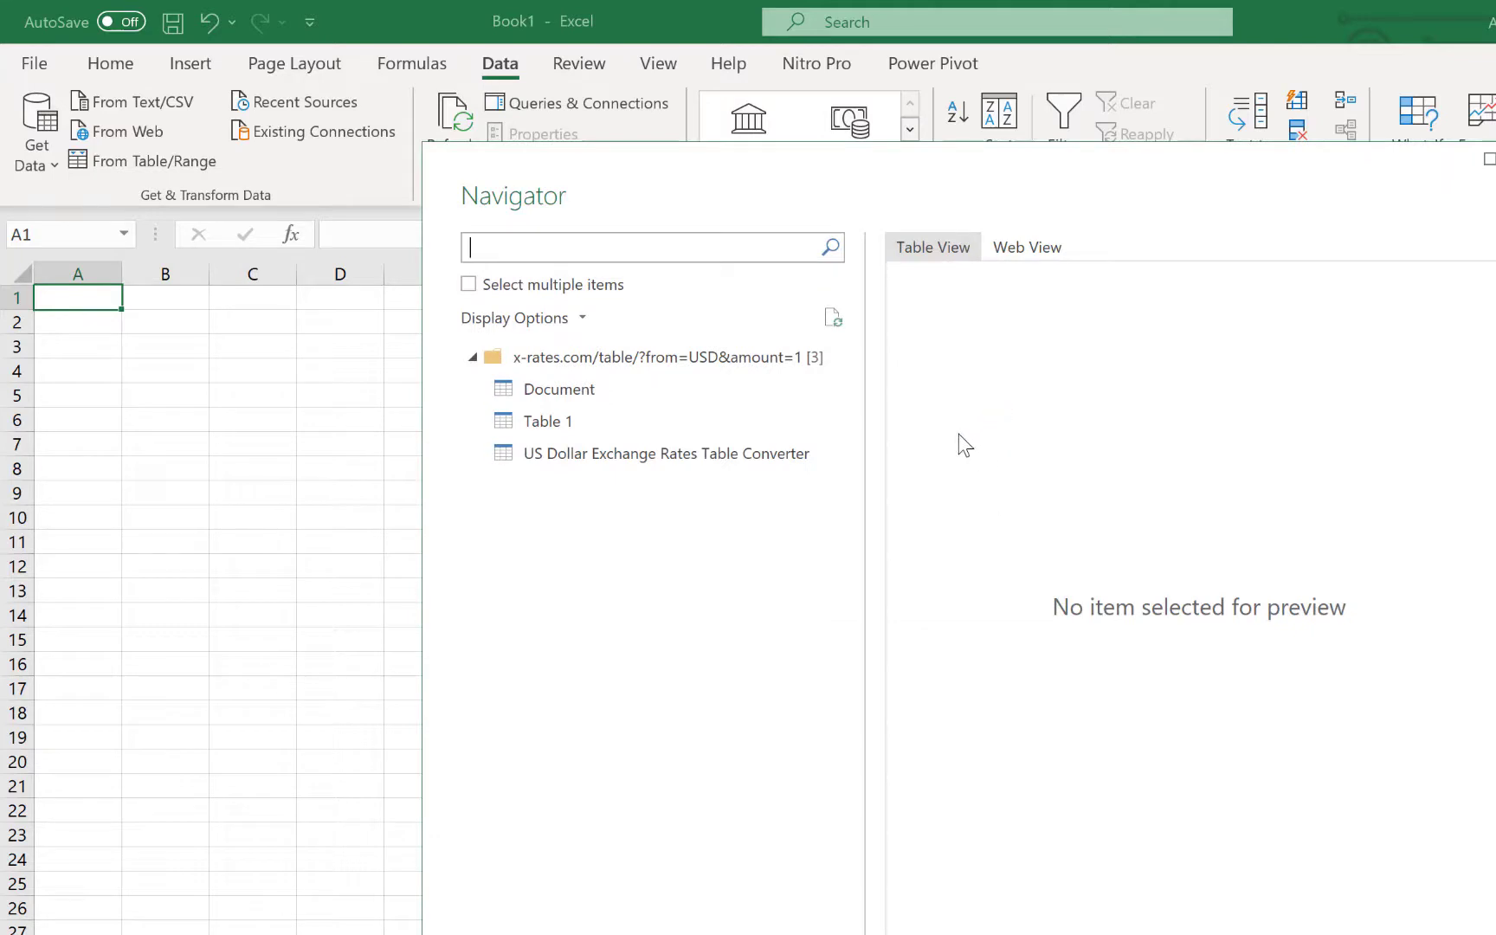
Preview the Navigator items and load Table 1 into the workbook
click(568, 388)
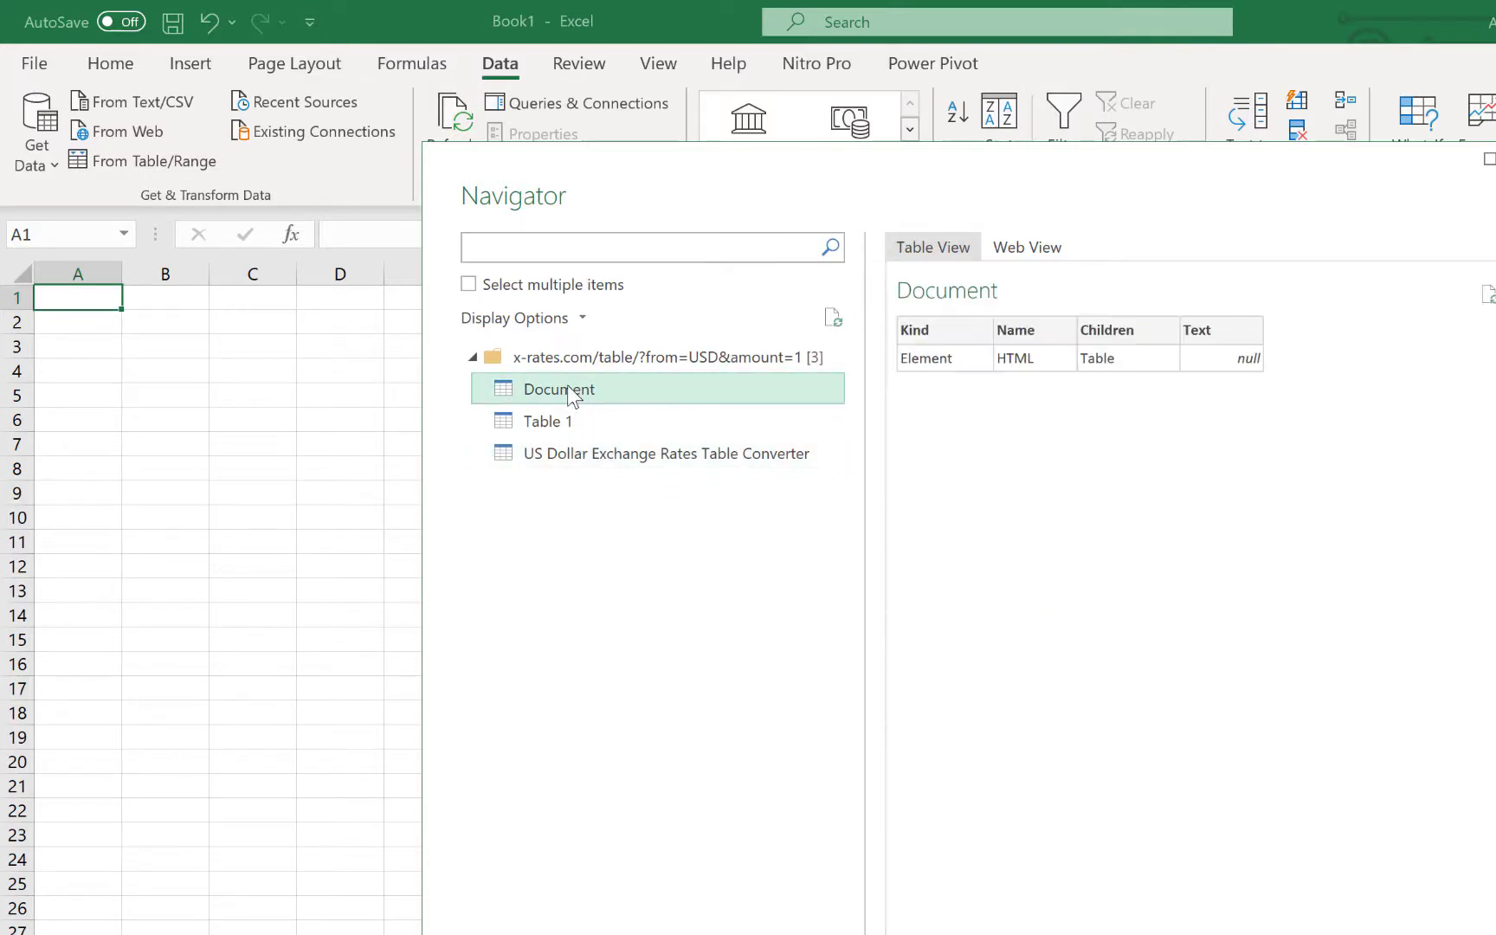
click(556, 417)
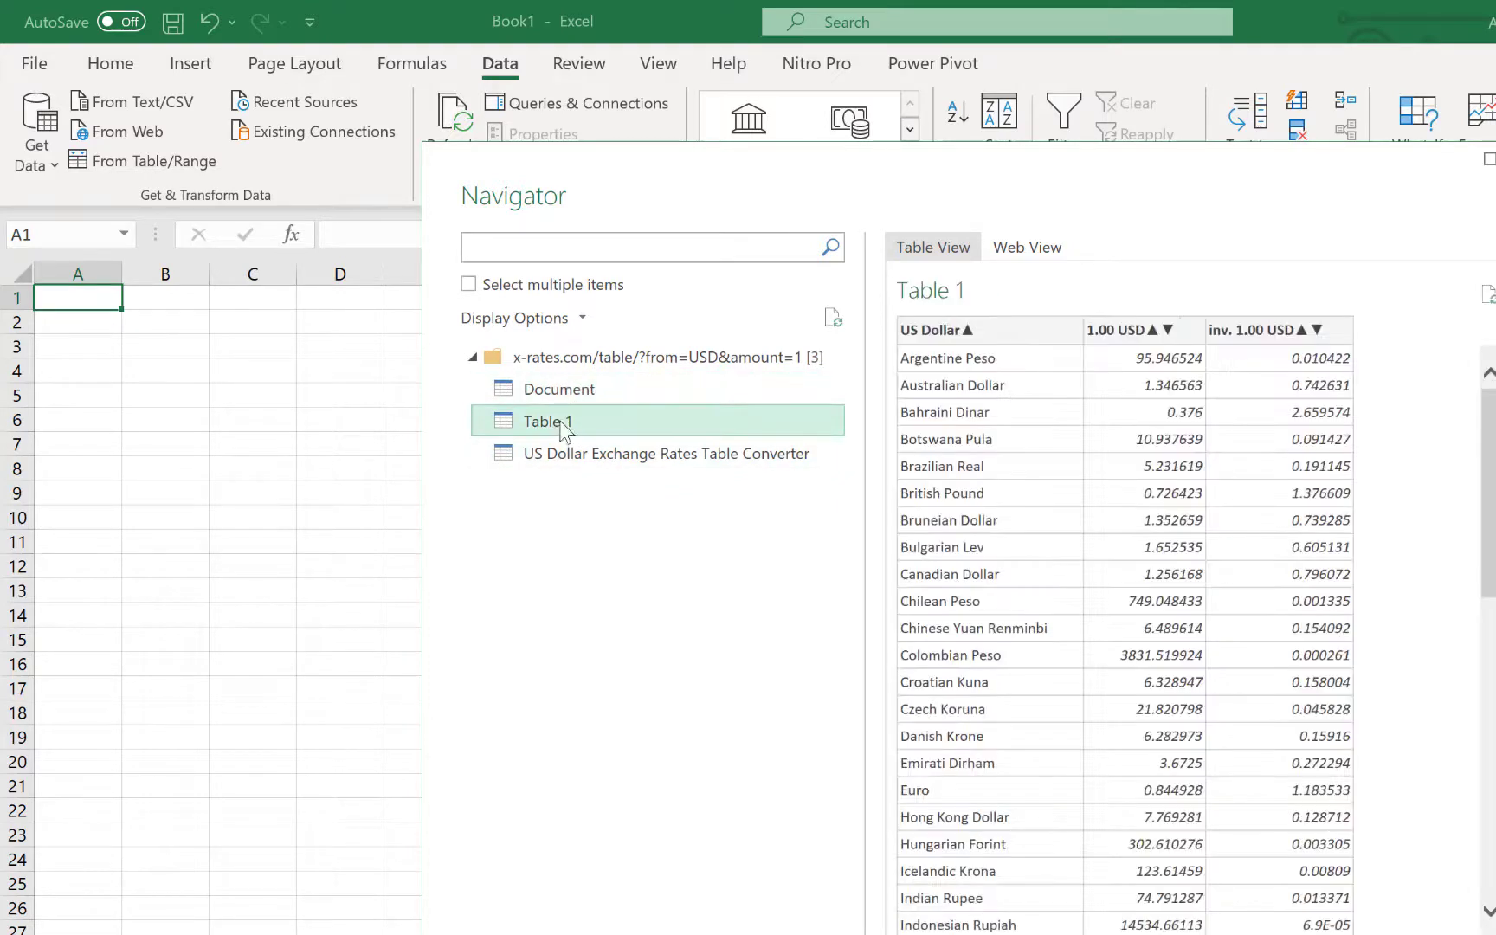
click(582, 450)
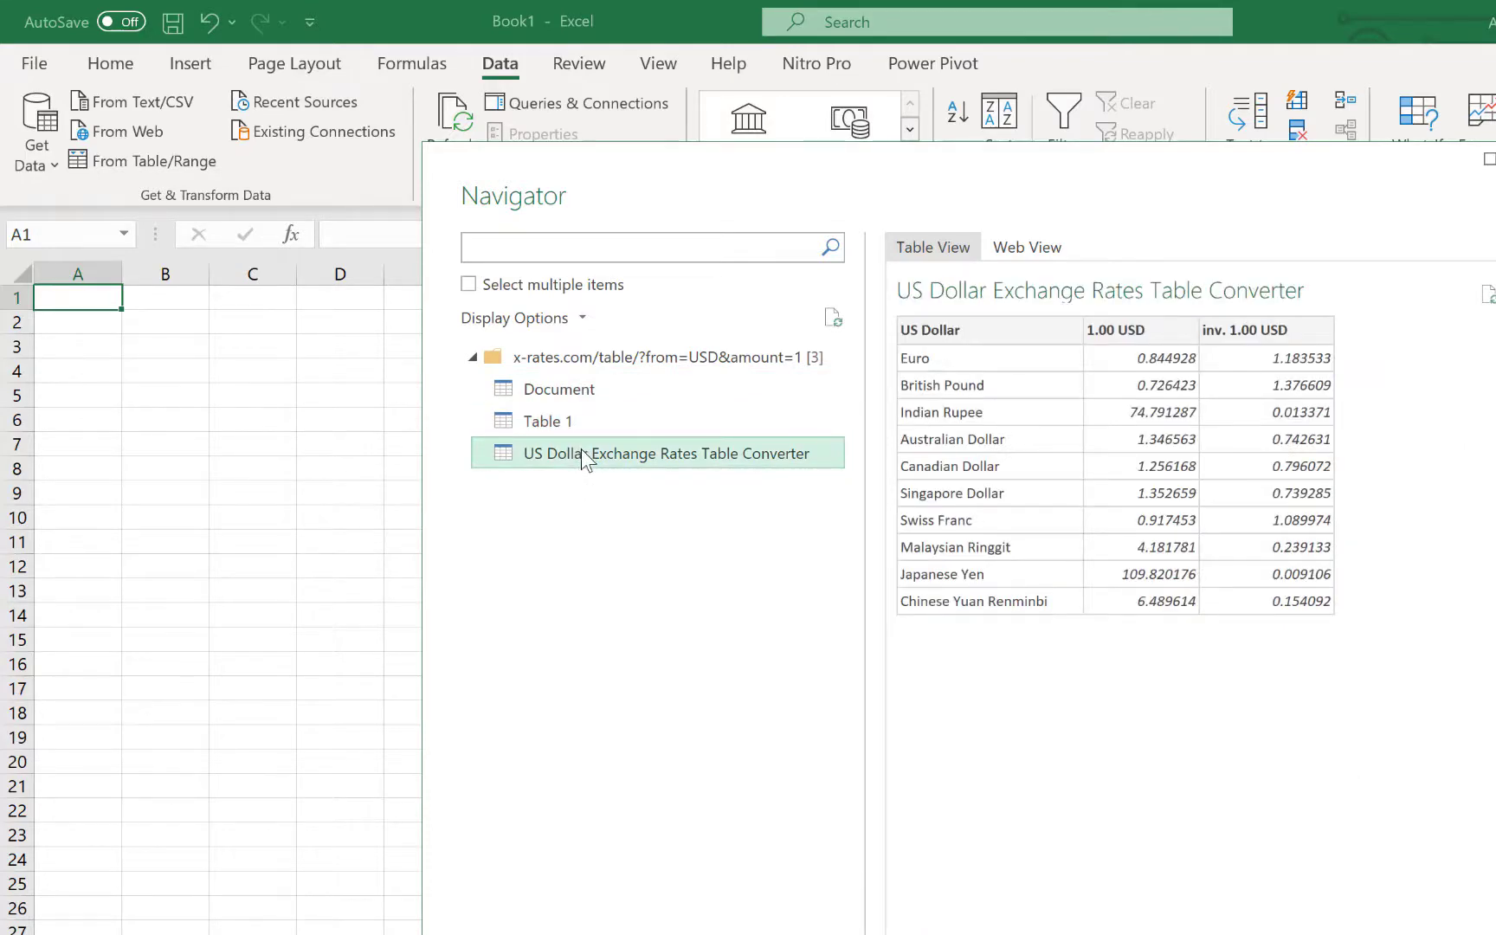
click(574, 422)
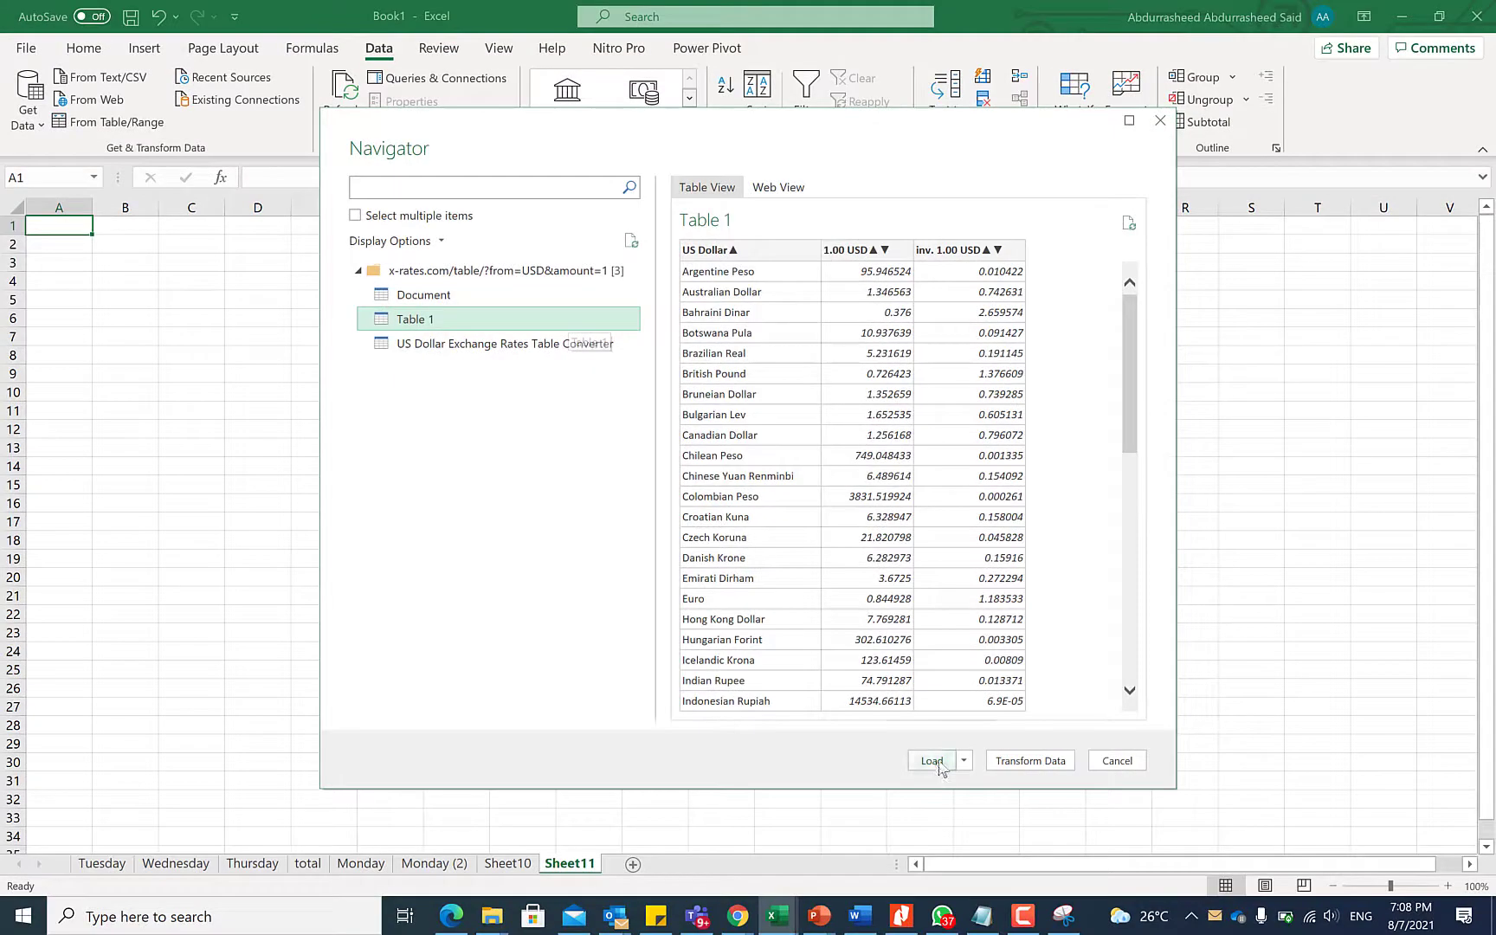
click(998, 813)
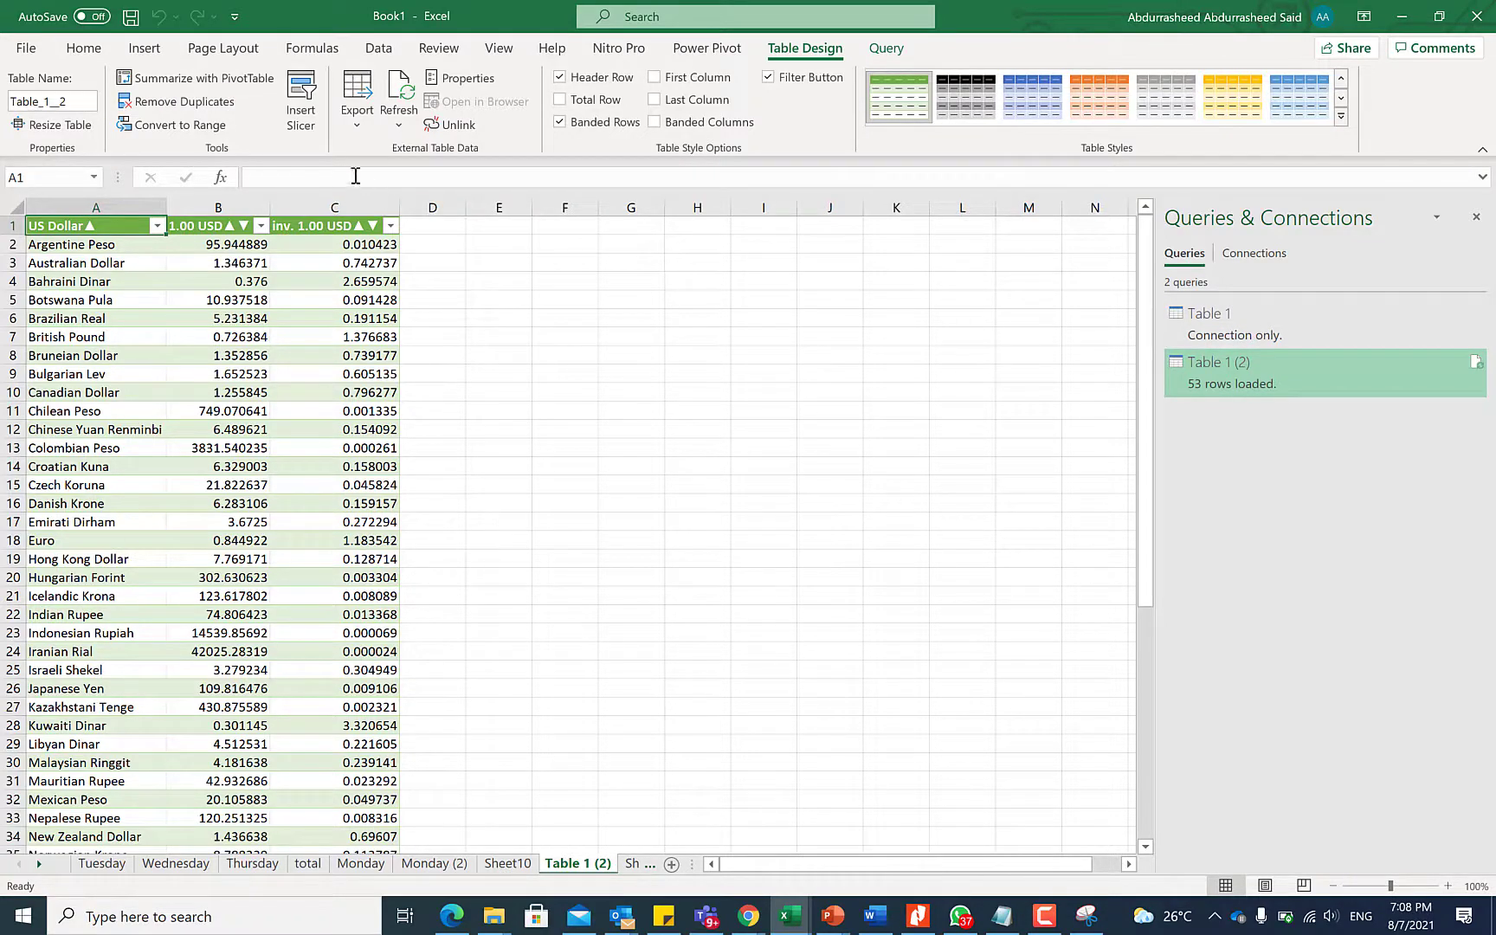
Set the query connection to refresh every 60 minutes and when the file opens
click(401, 125)
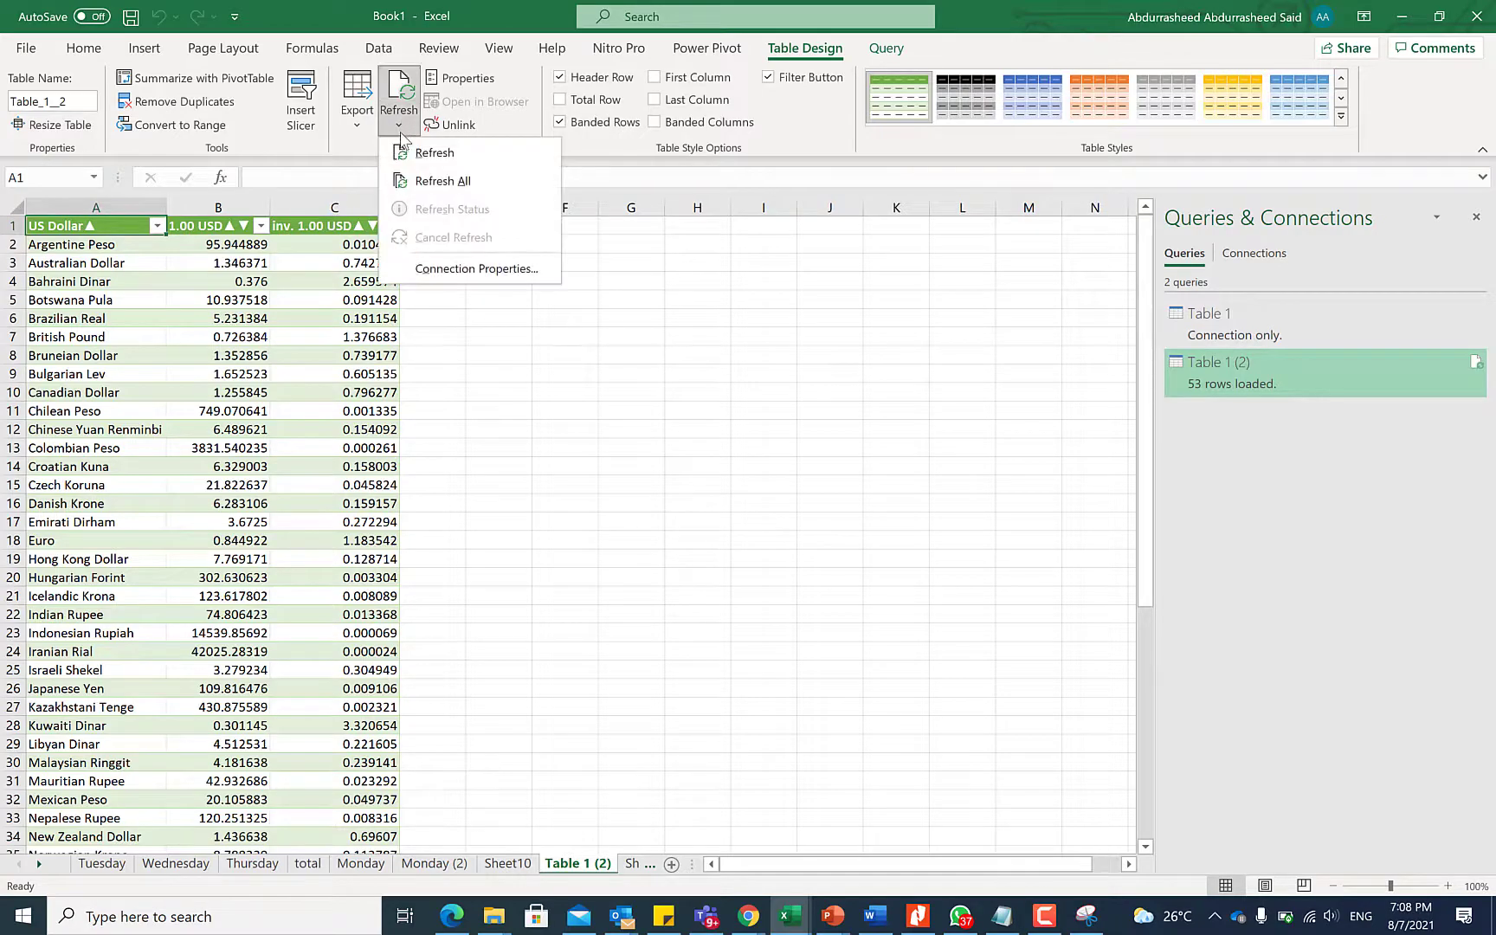
click(441, 270)
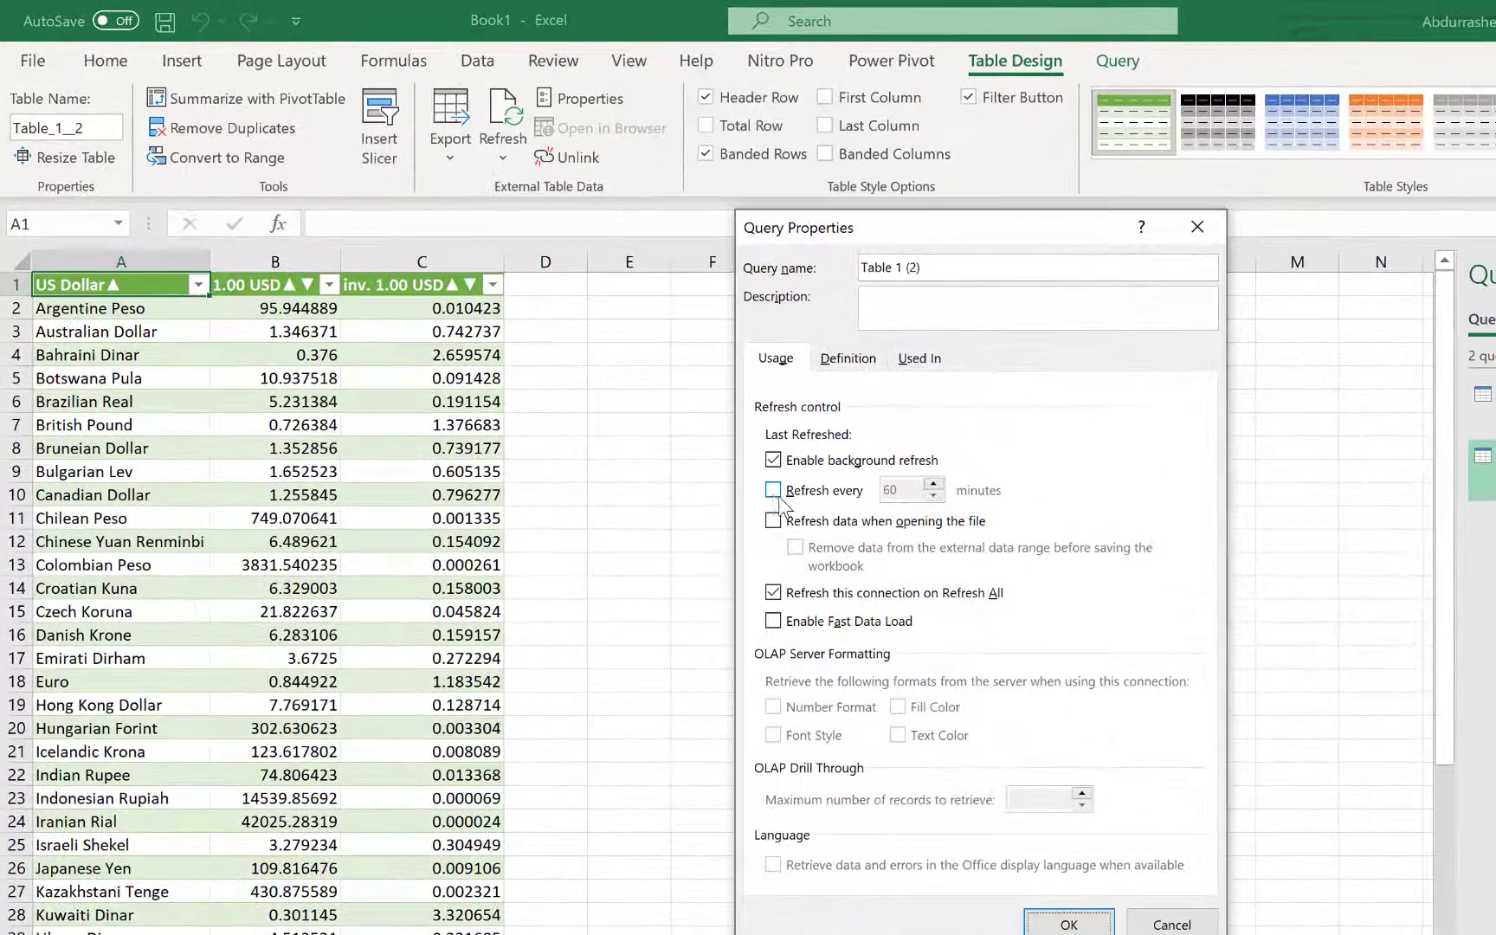
click(772, 490)
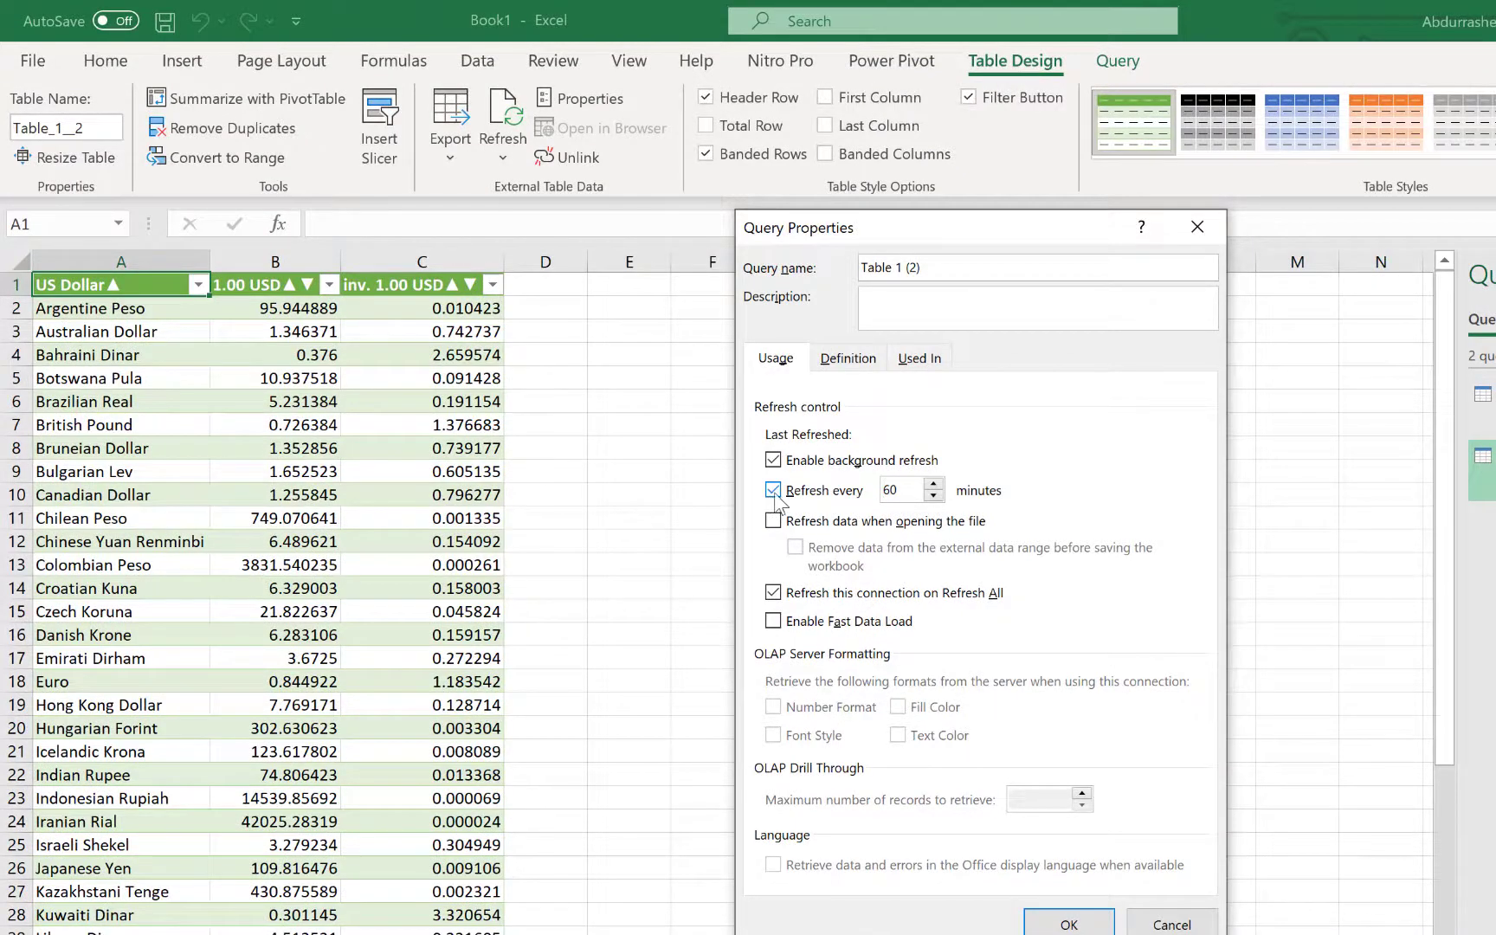
click(789, 523)
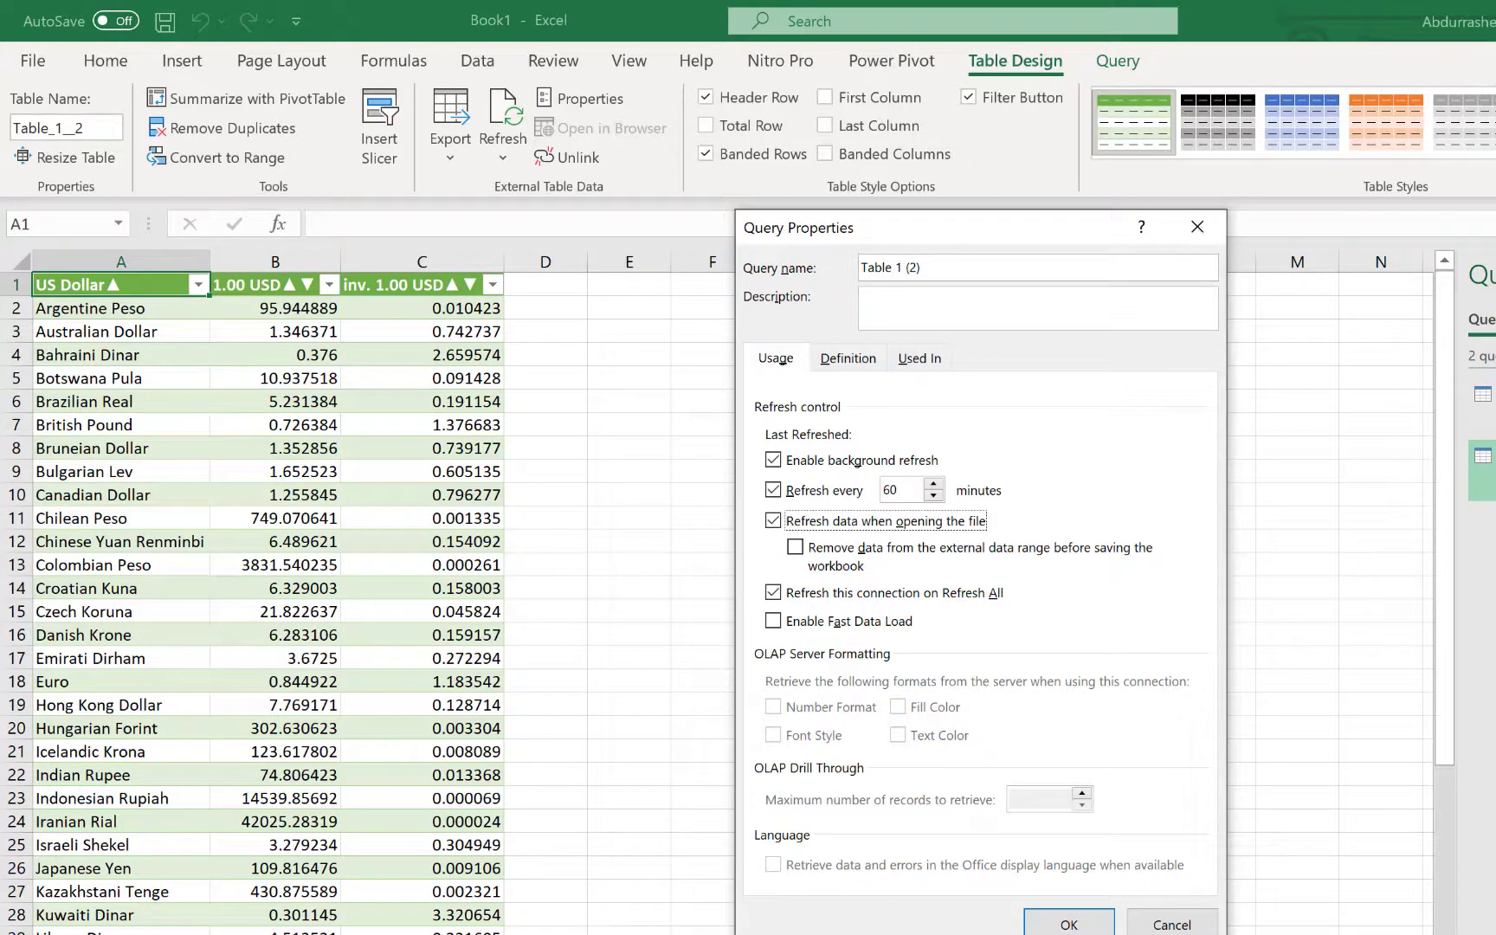
click(1070, 925)
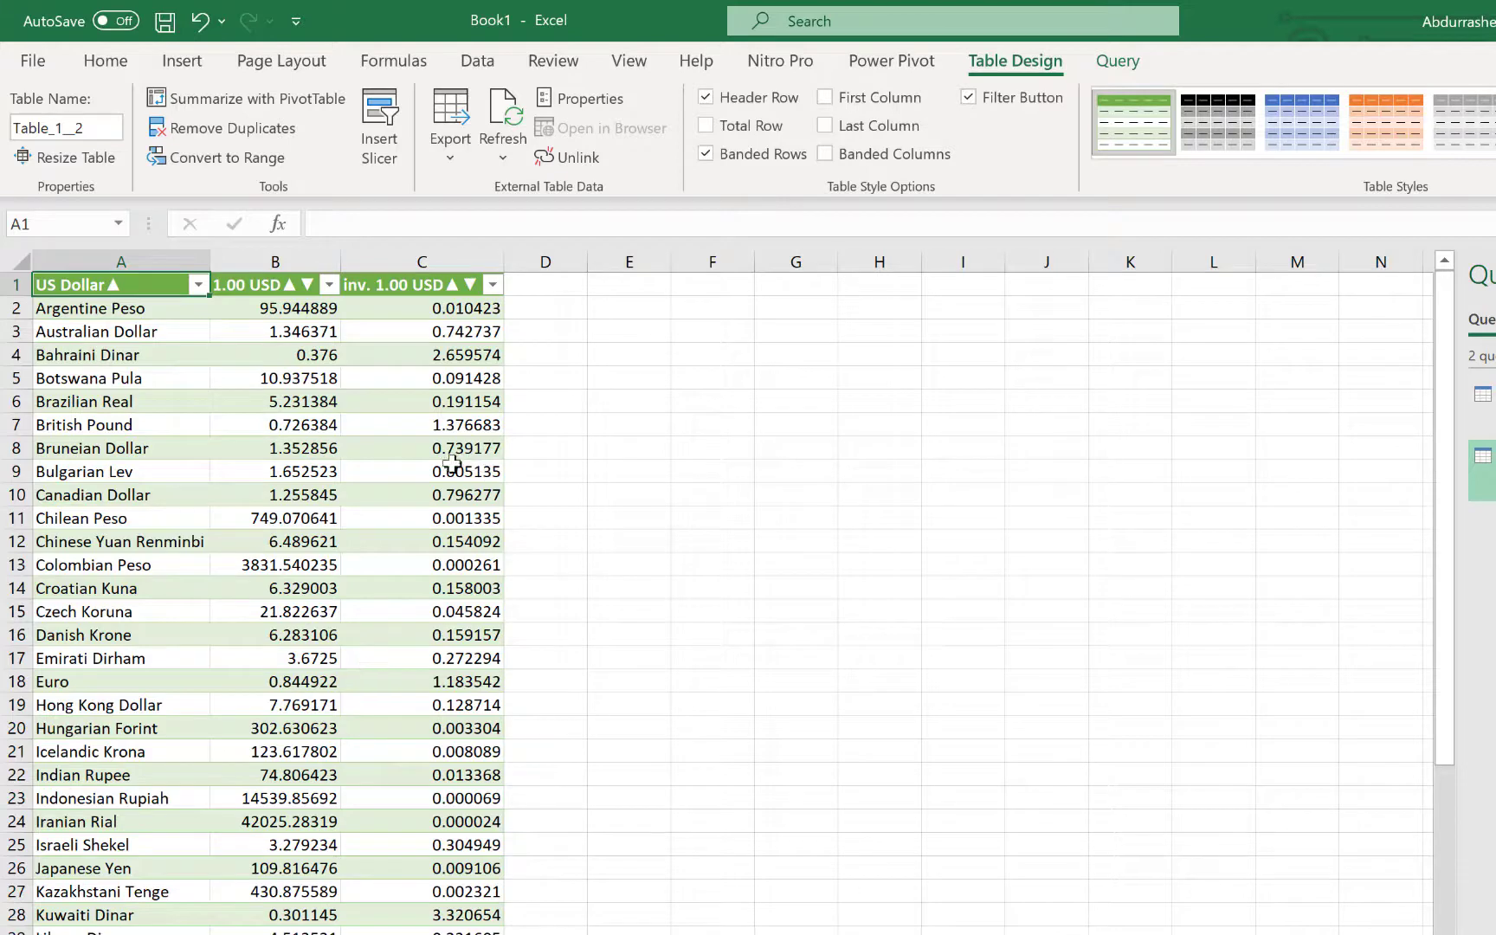
click(690, 562)
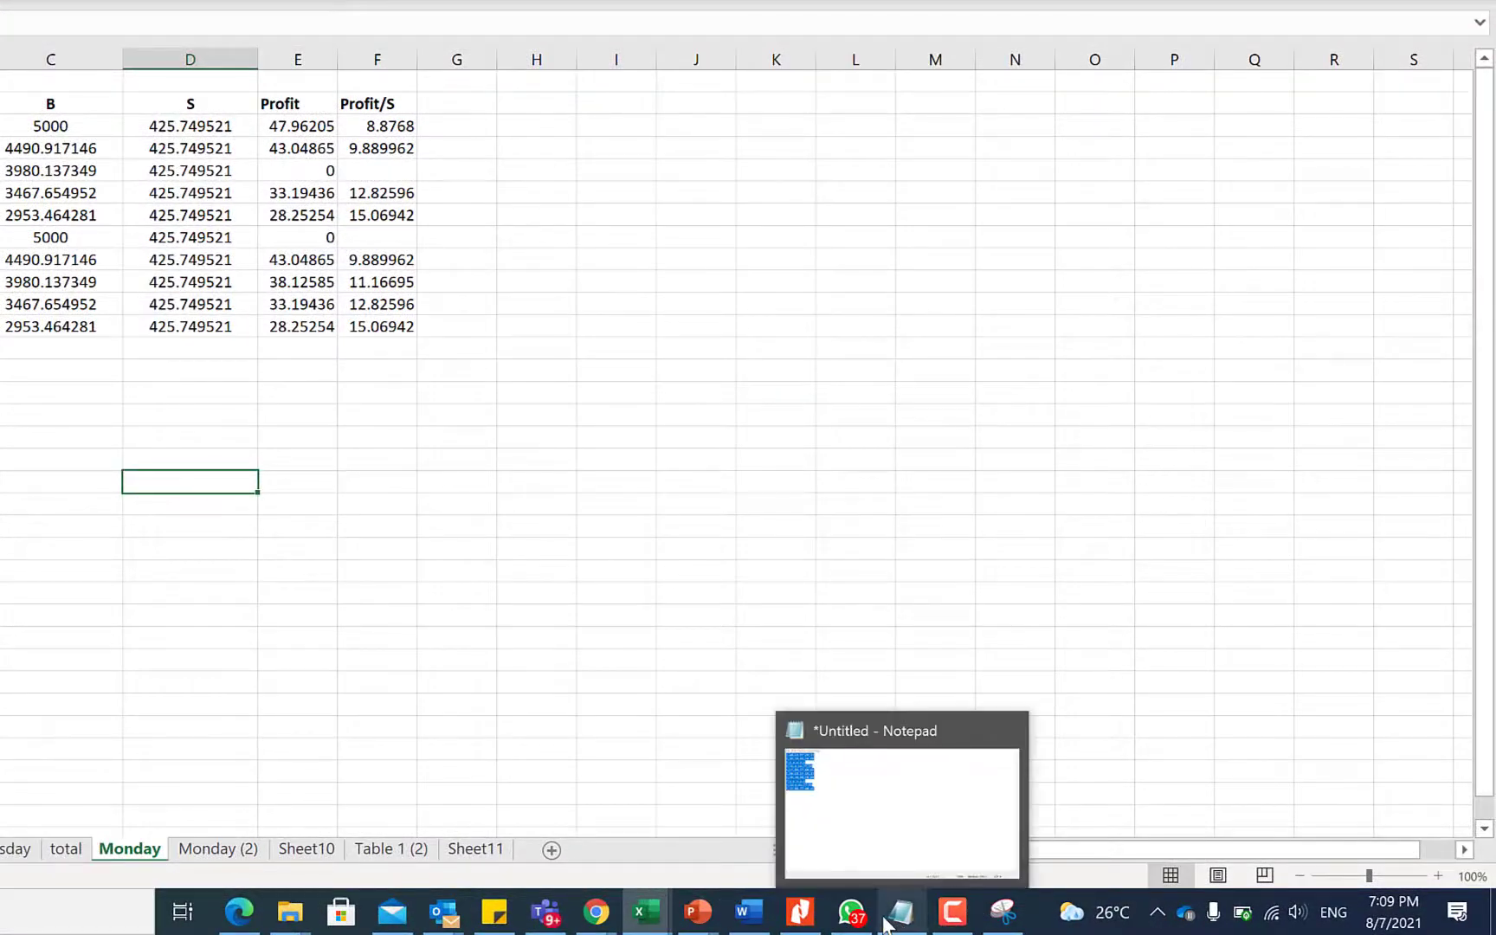
On the Monday sheet, select B3:B12, then B2:F3, to read status-bar totals
click(731, 430)
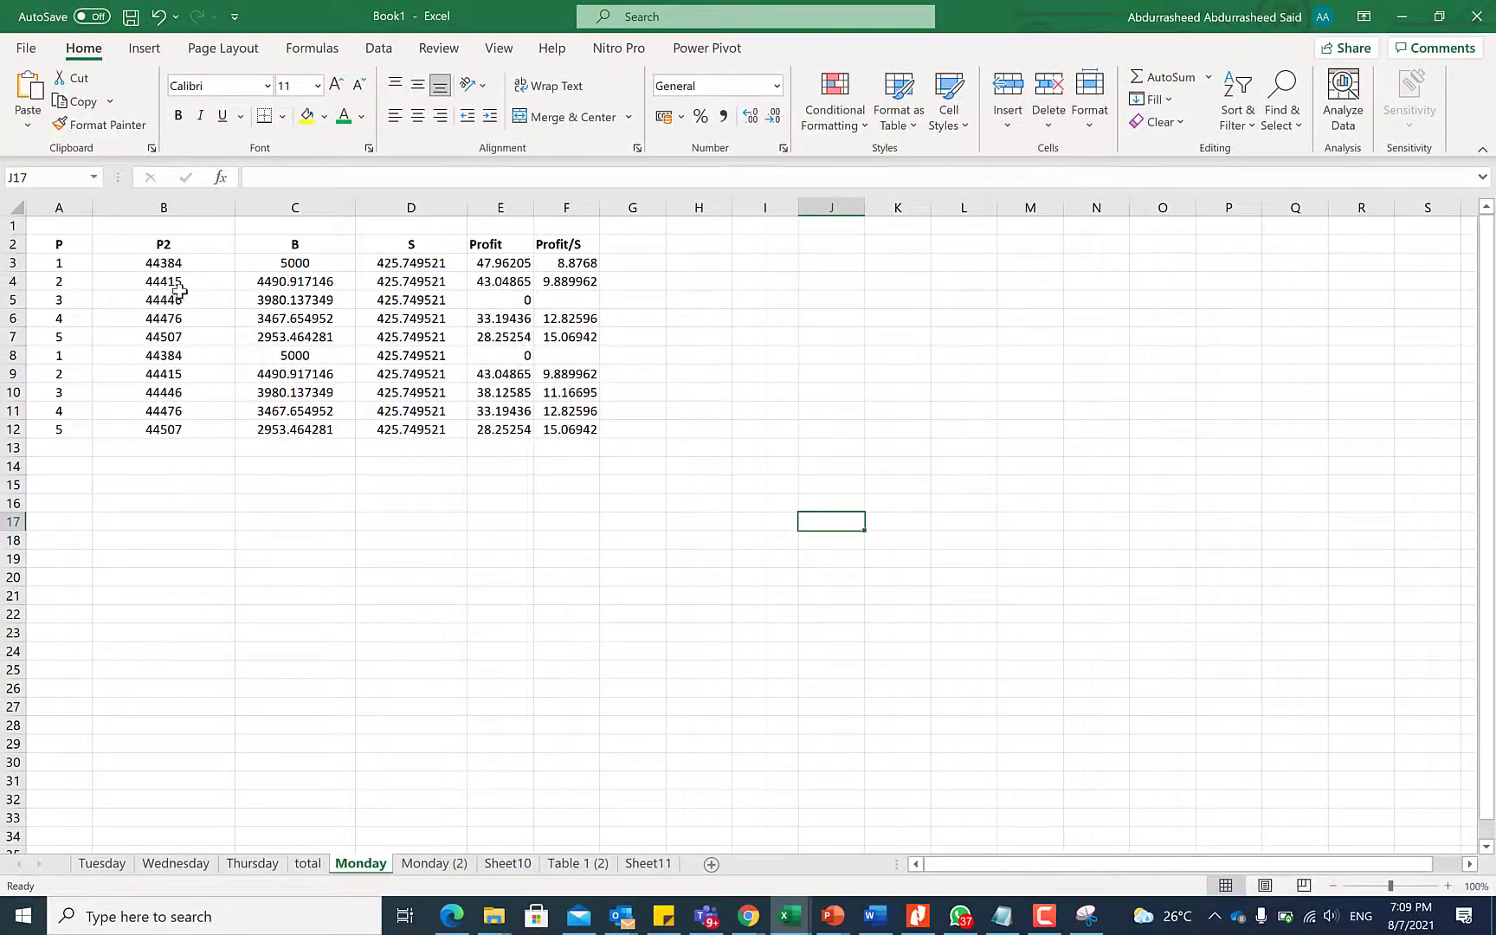
drag(171, 269, 161, 433)
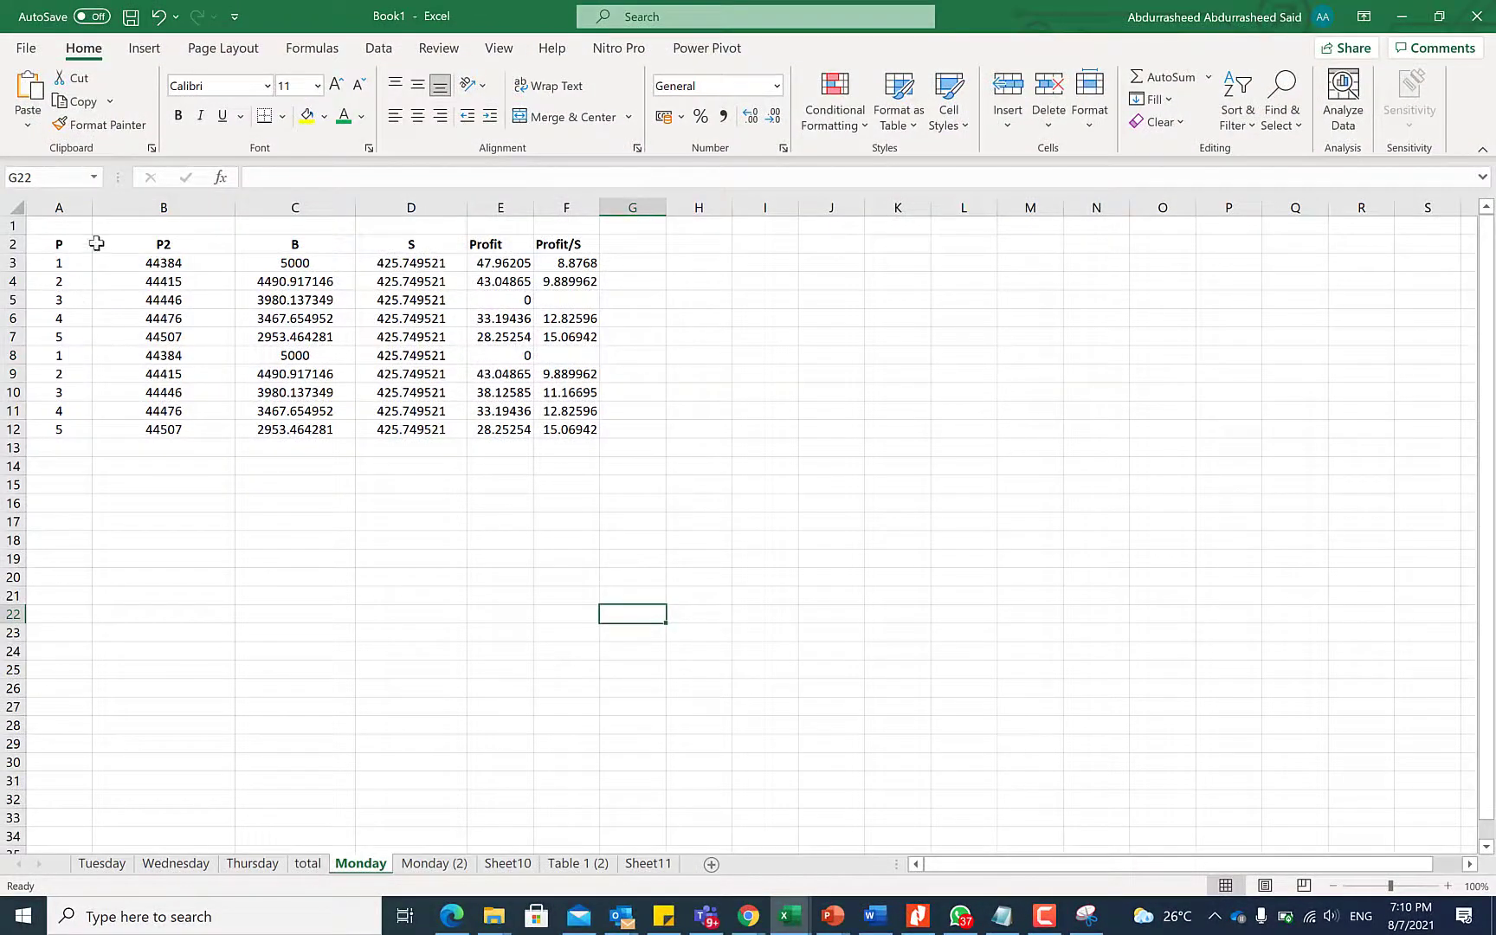
drag(96, 243, 576, 266)
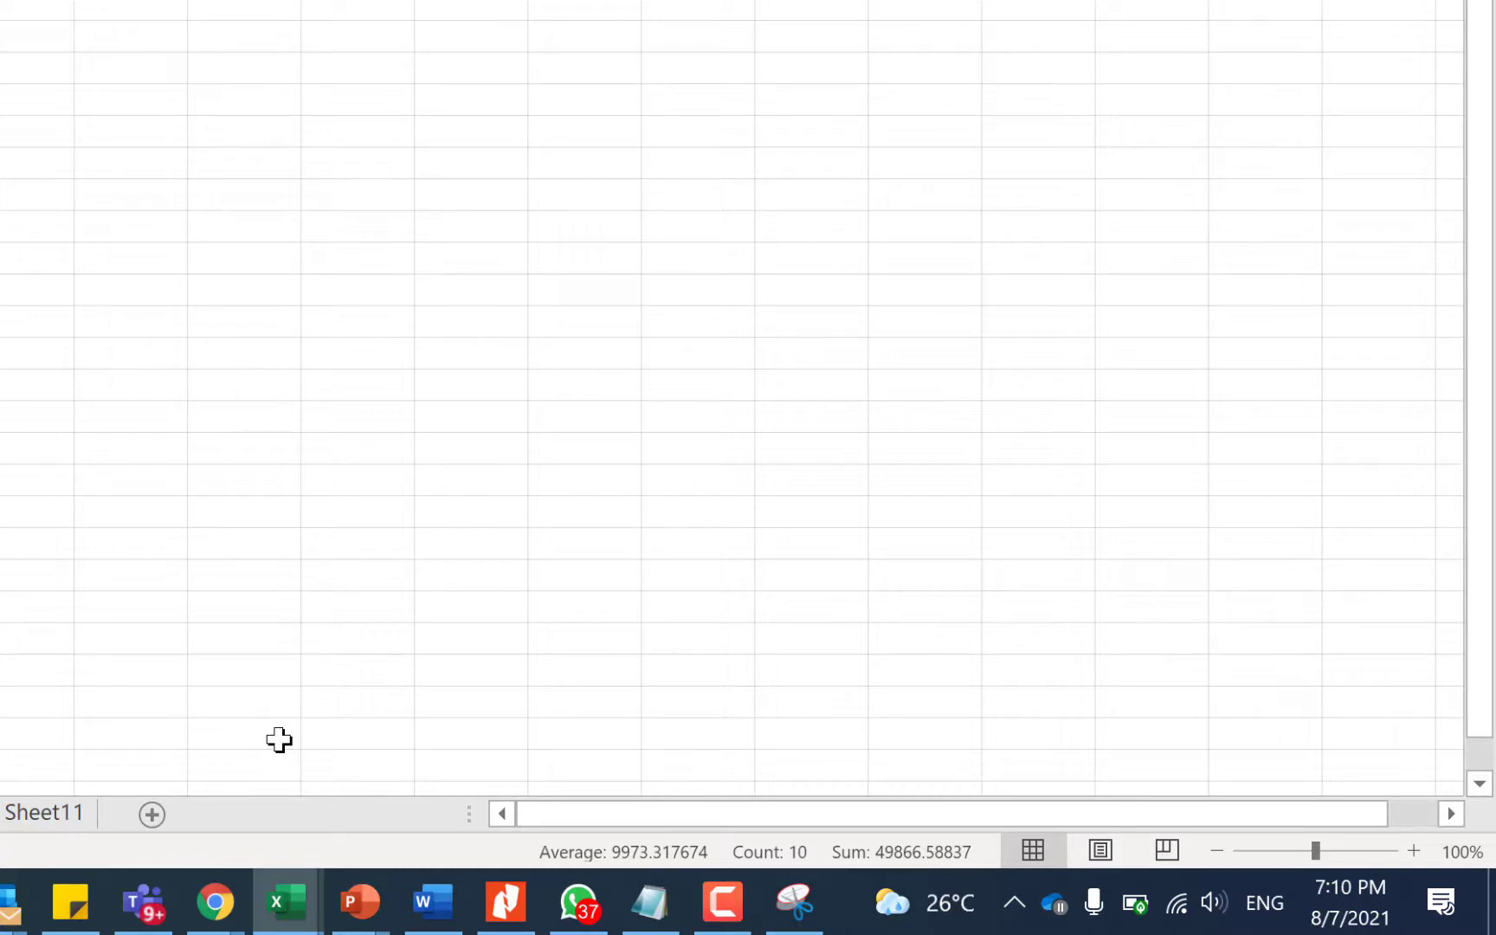
Show Numerical Count, Minimum and Maximum on the status bar, drop Sum, and keep Average and Count
right_click(349, 862)
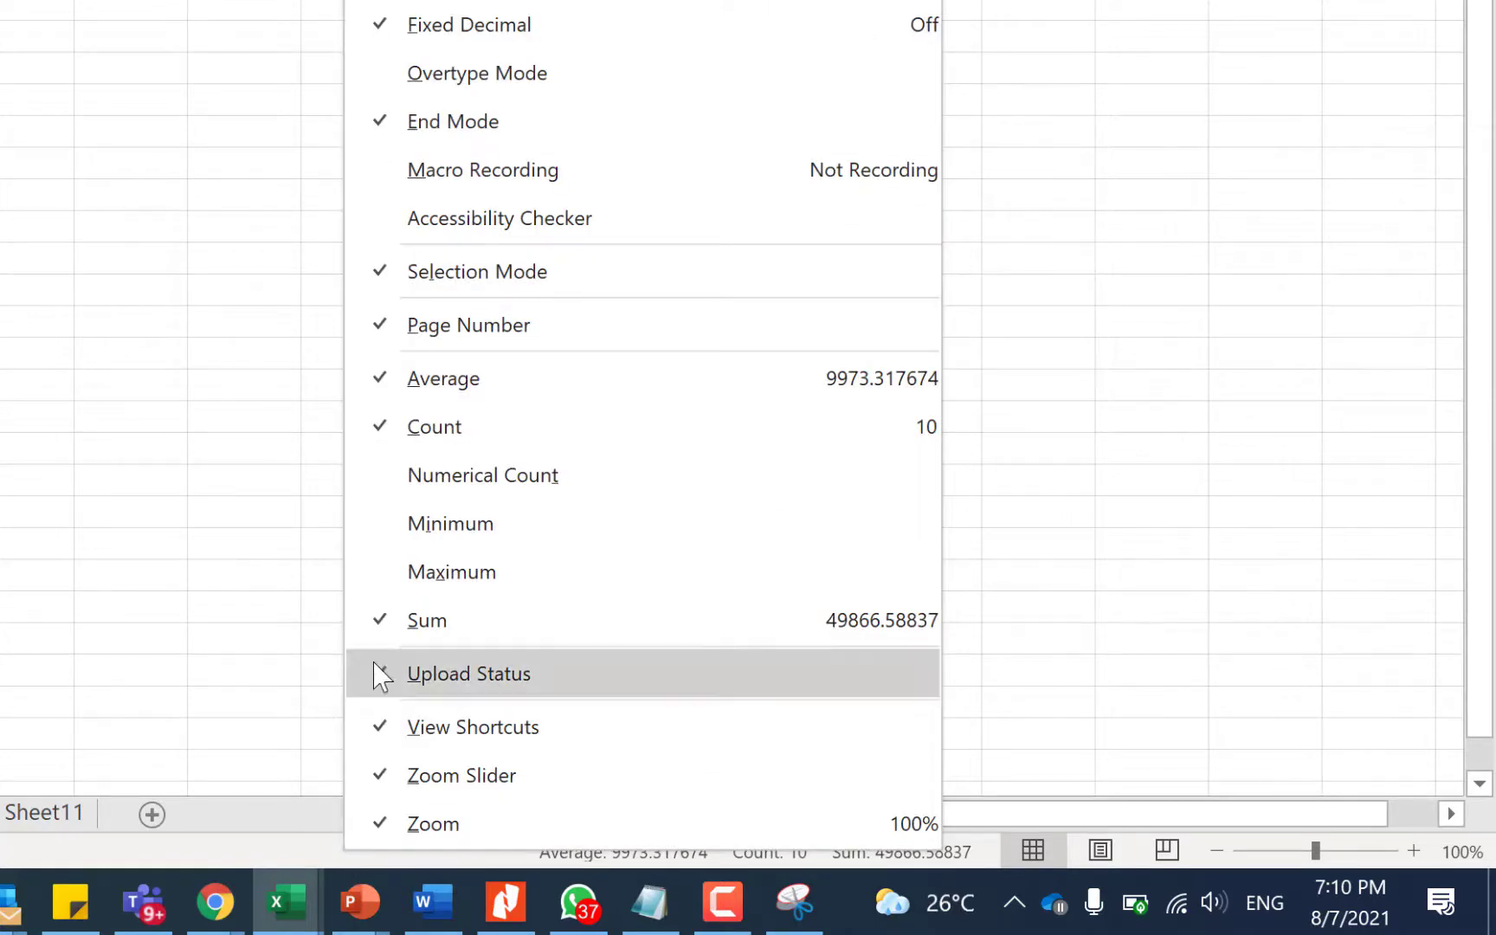
click(384, 497)
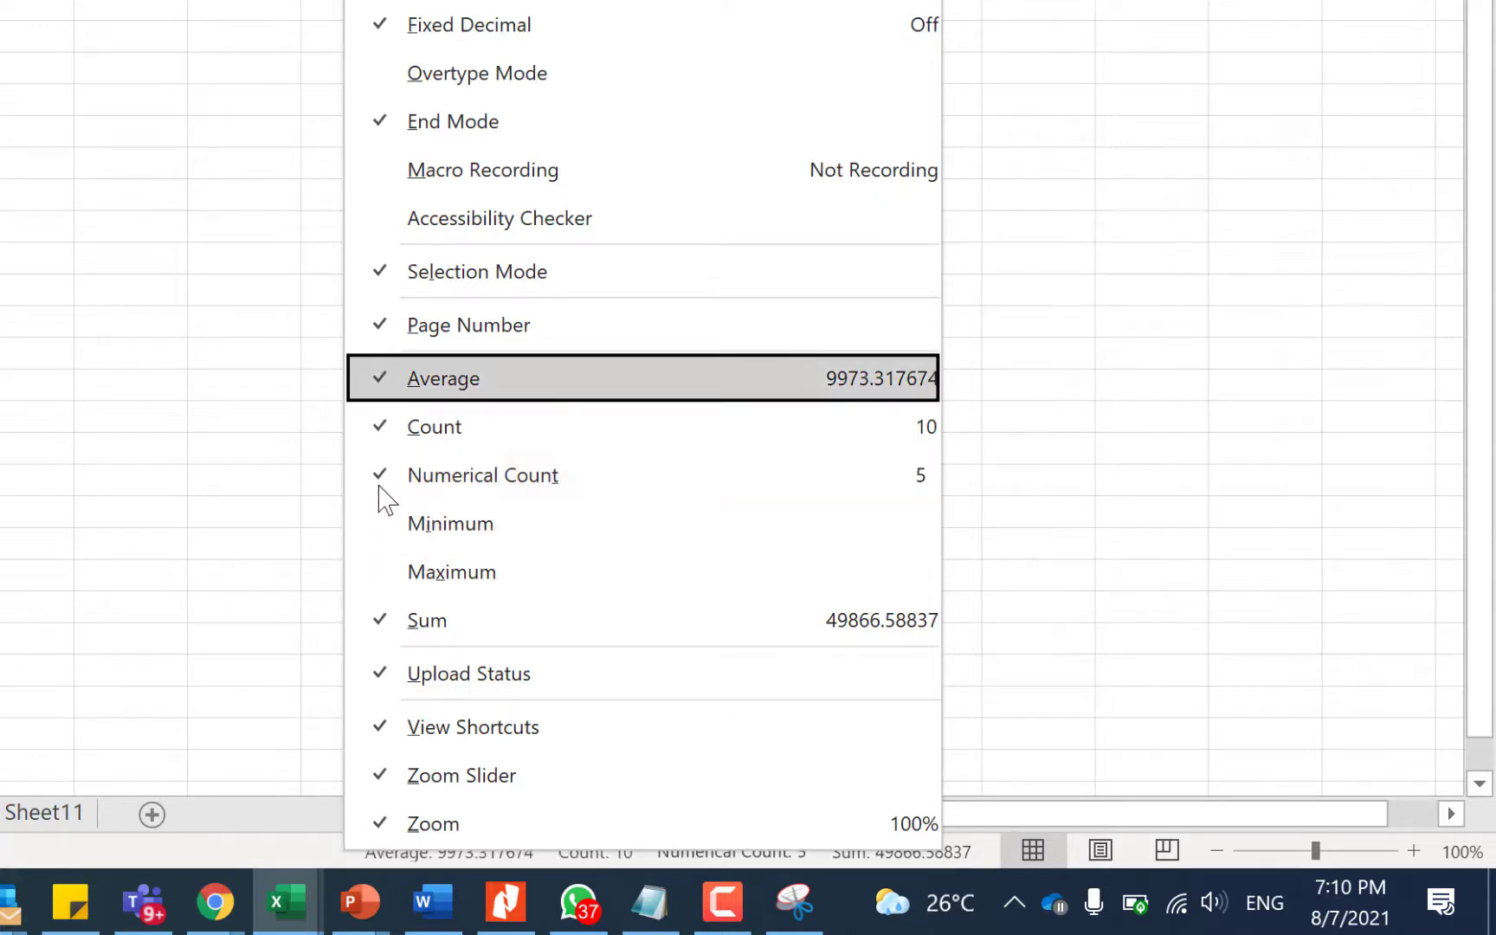
click(387, 537)
click(386, 571)
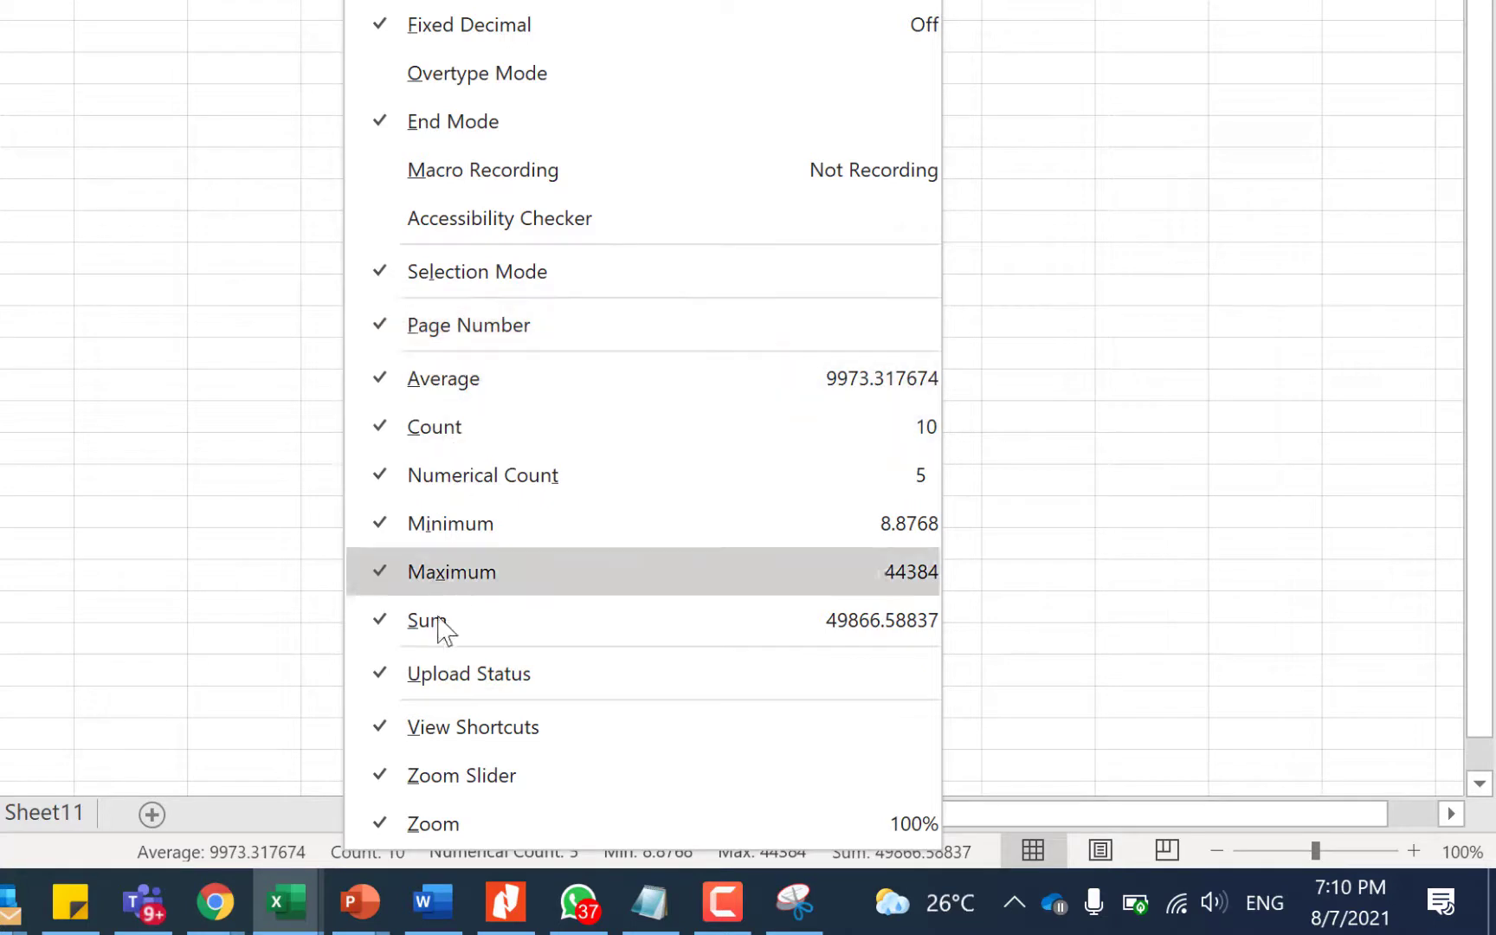
click(367, 623)
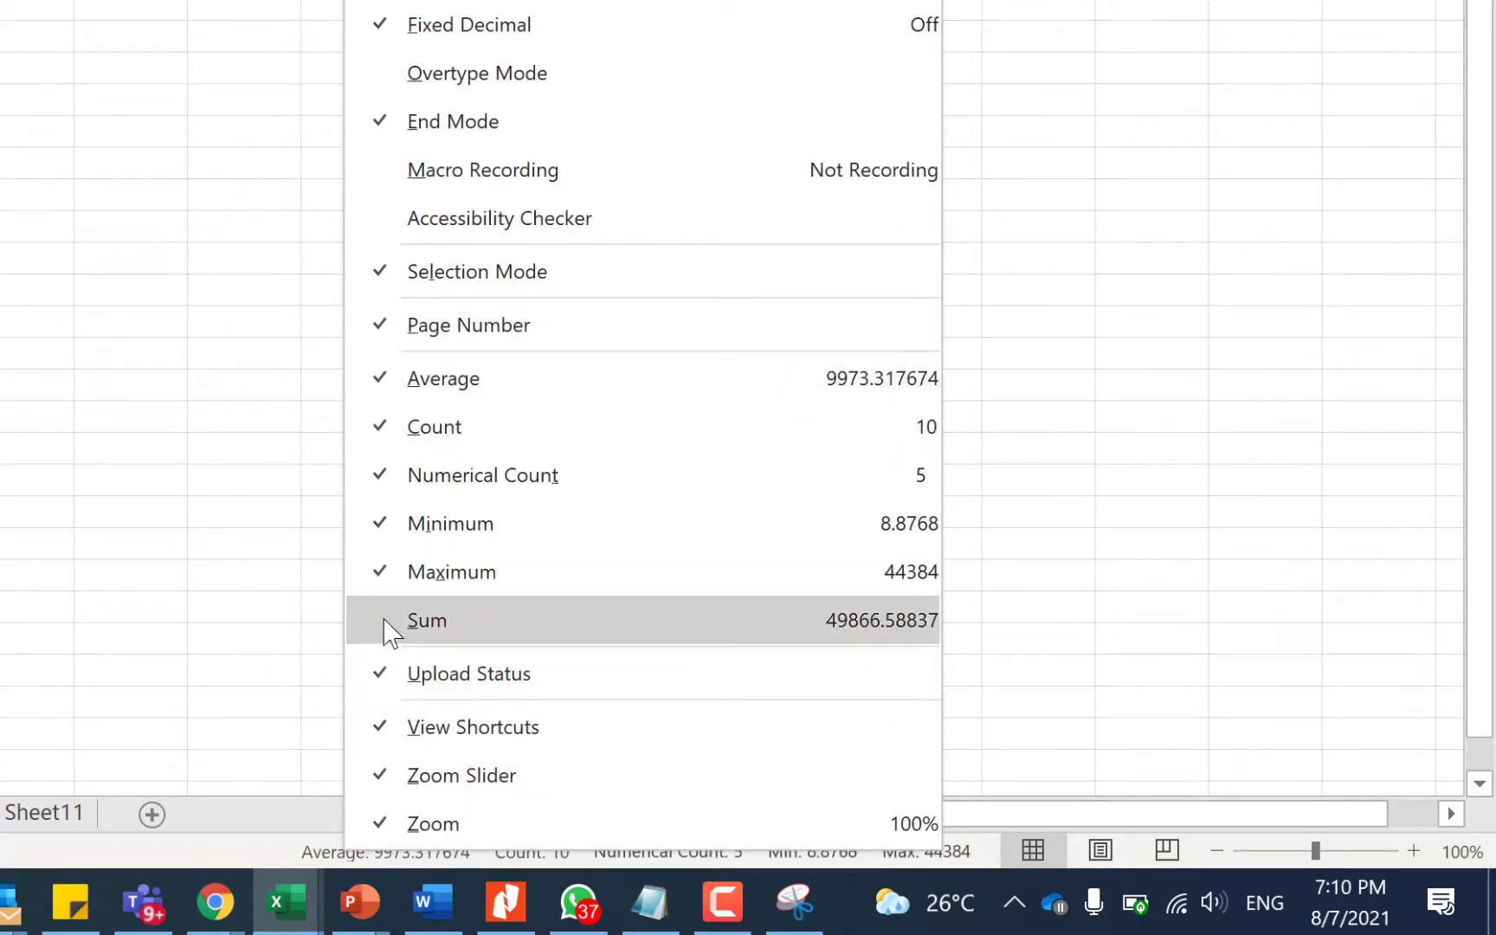
click(386, 437)
click(381, 383)
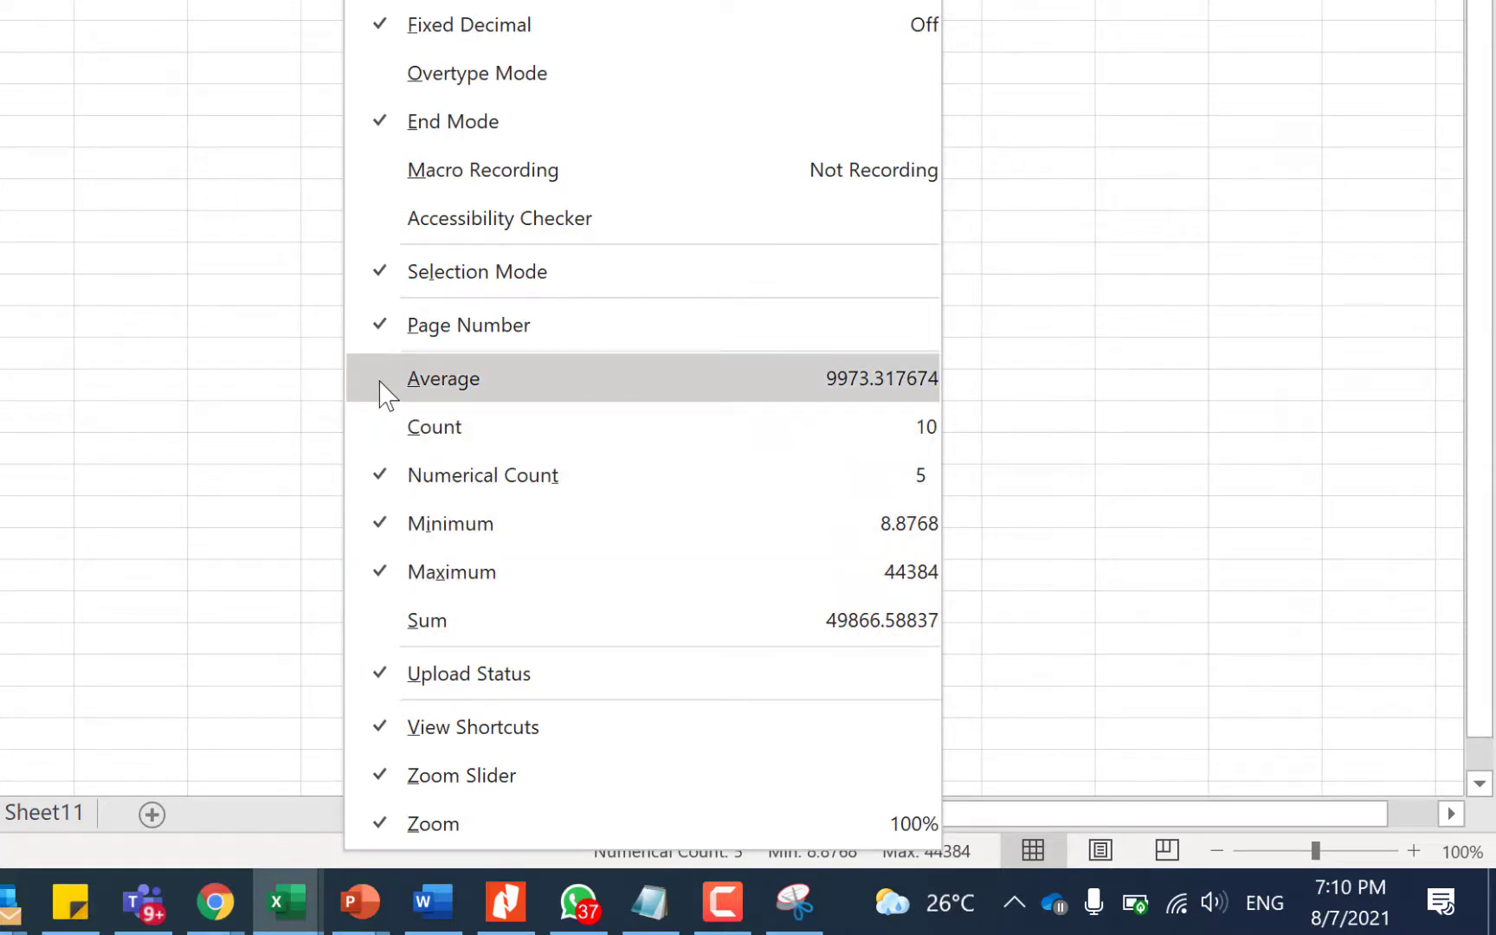
click(381, 390)
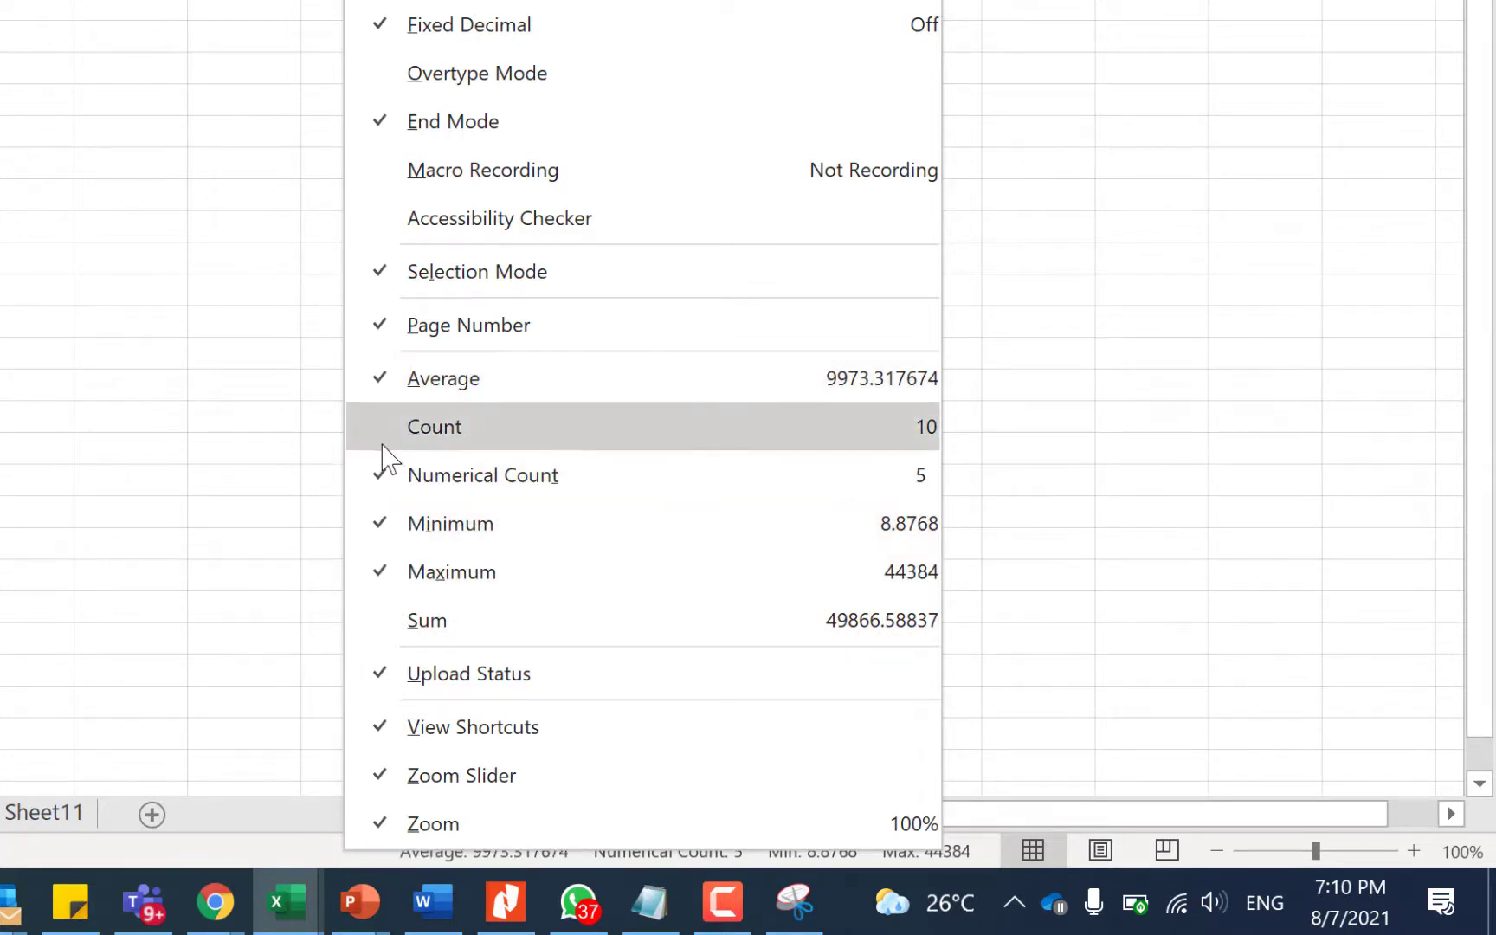
click(382, 441)
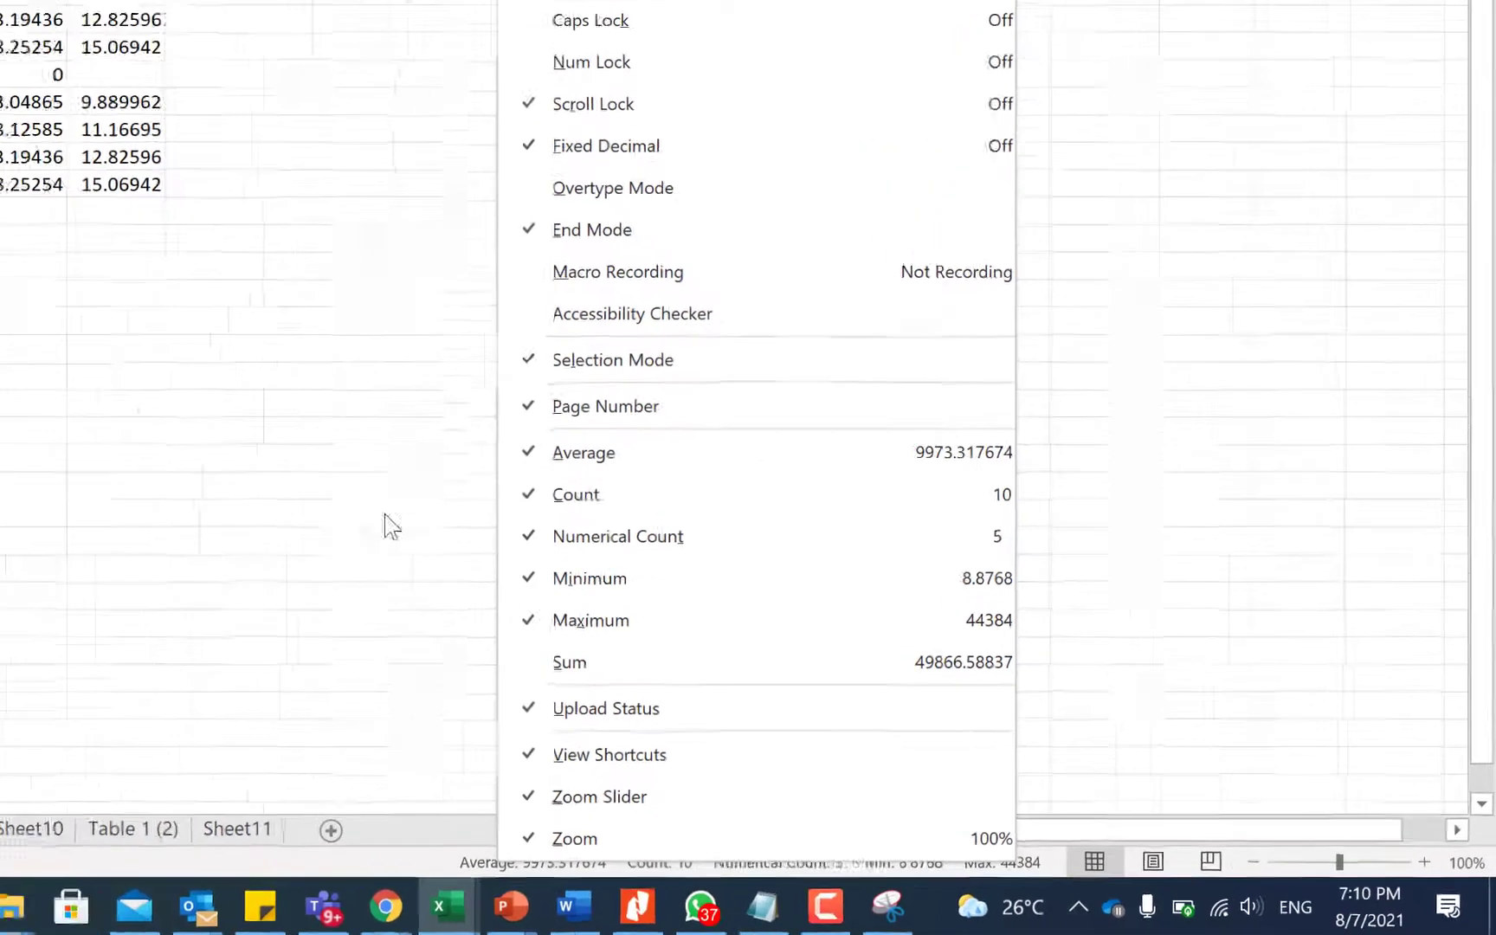
click(216, 448)
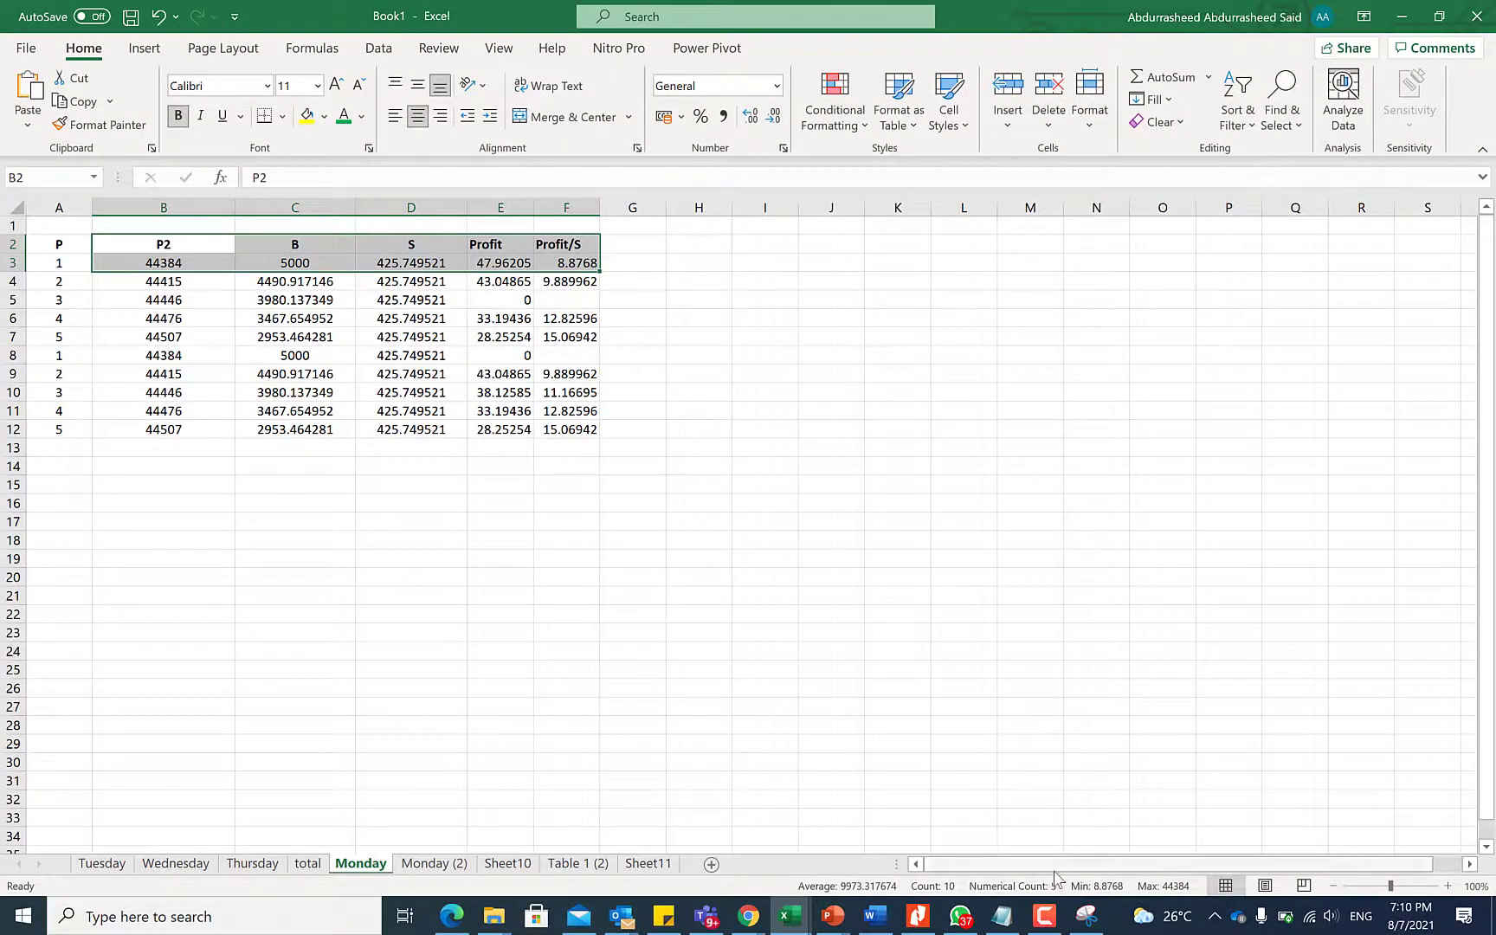